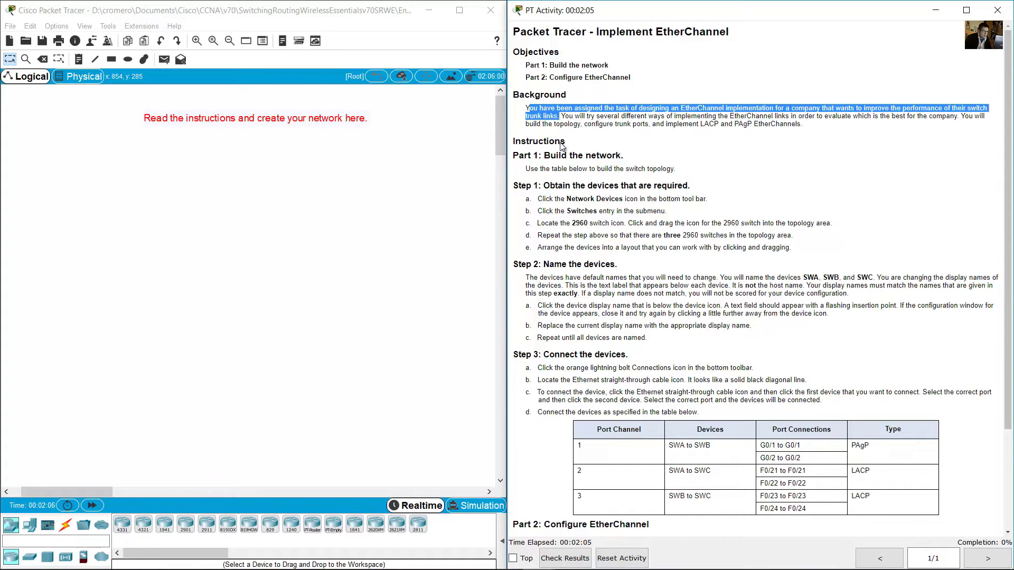
Place three 2960 switches in the logical workspace in a triangular layout, one above and two below.
drag(544, 155, 631, 159)
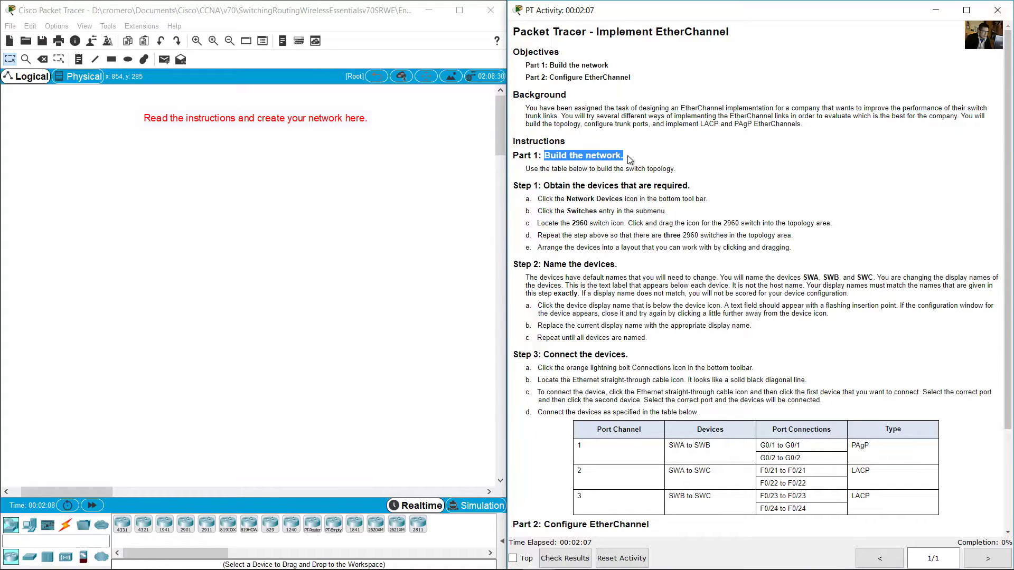
click(533, 170)
drag(534, 169, 675, 170)
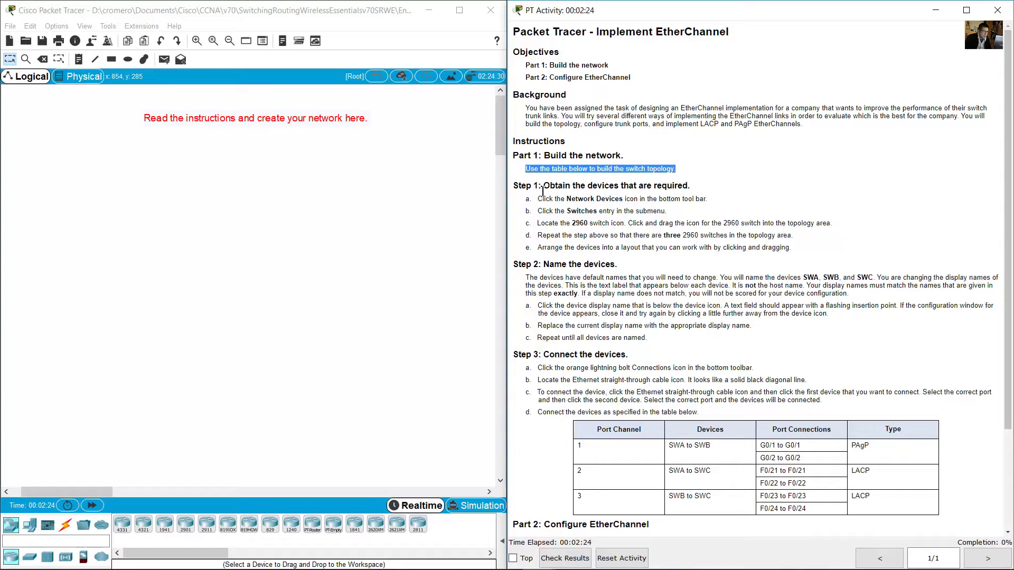
drag(544, 185, 591, 222)
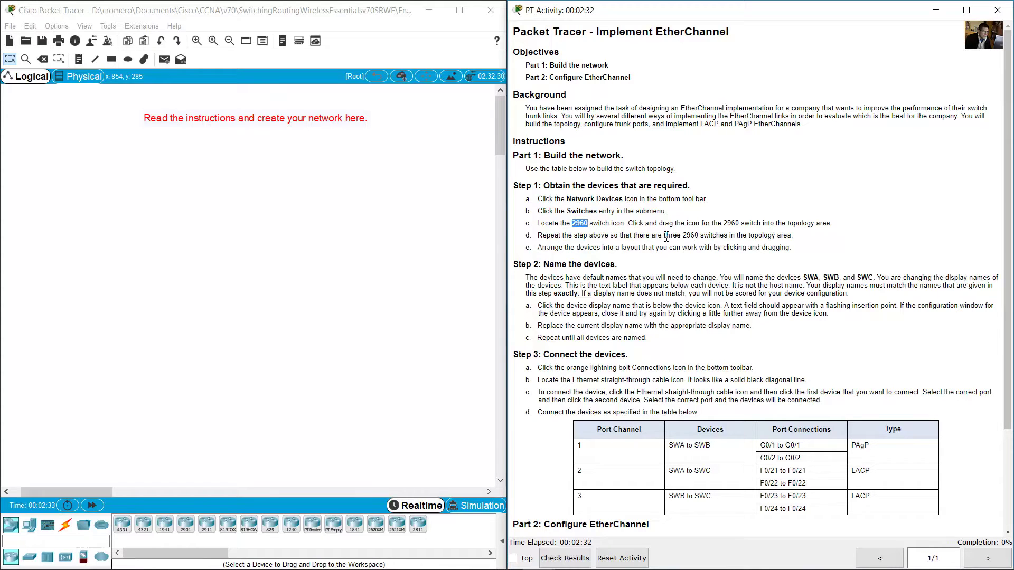
drag(664, 236, 731, 236)
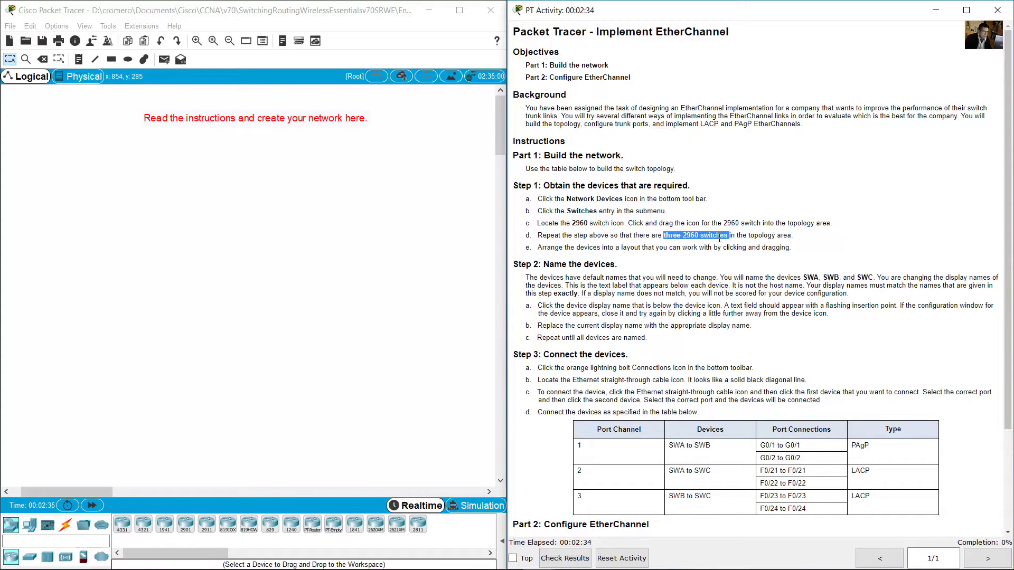
click(14, 527)
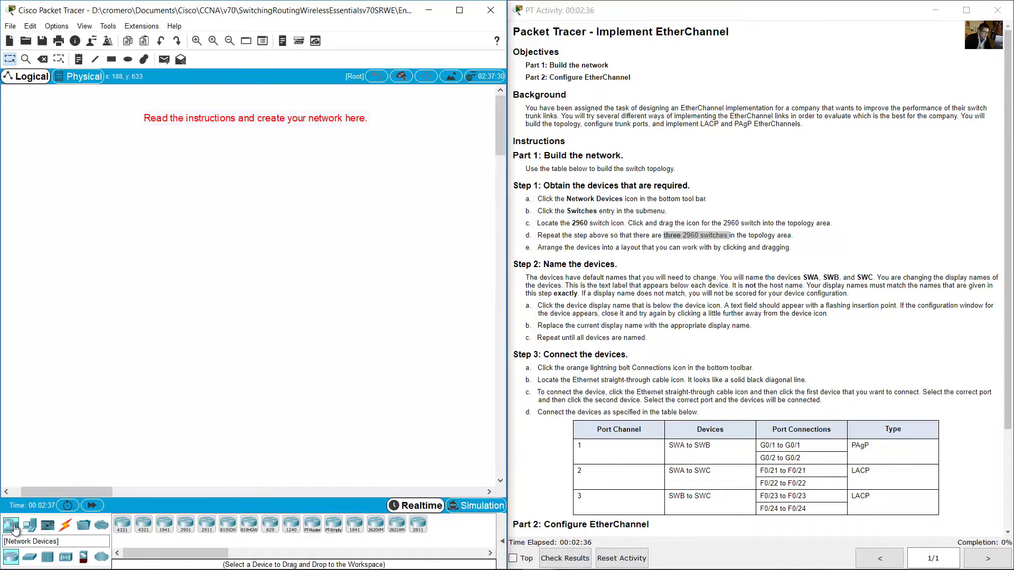
click(29, 557)
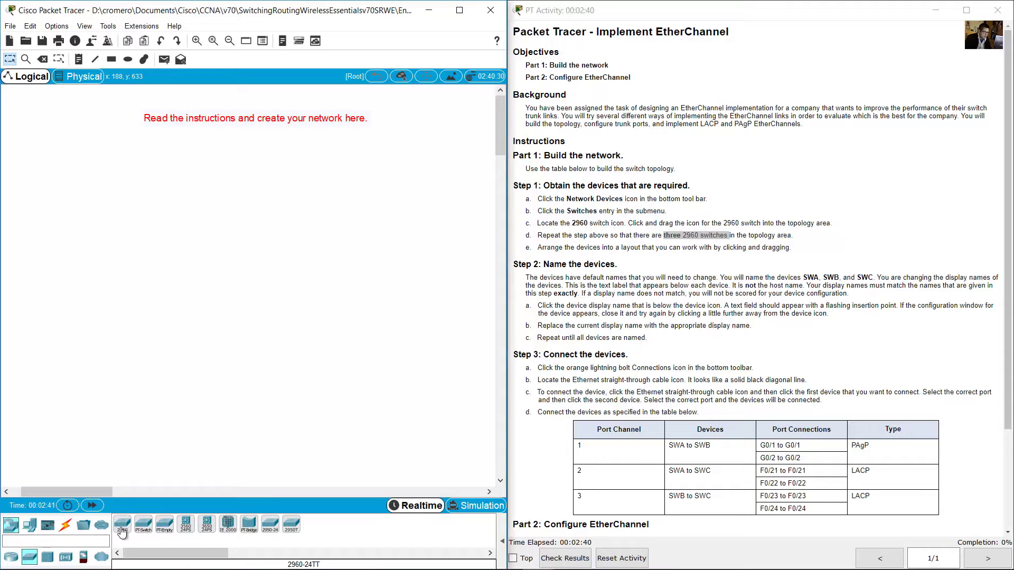
drag(122, 525, 244, 201)
drag(122, 524, 338, 309)
Change the display name of the upper switch to SWA, as the device naming instructions require.
click(631, 290)
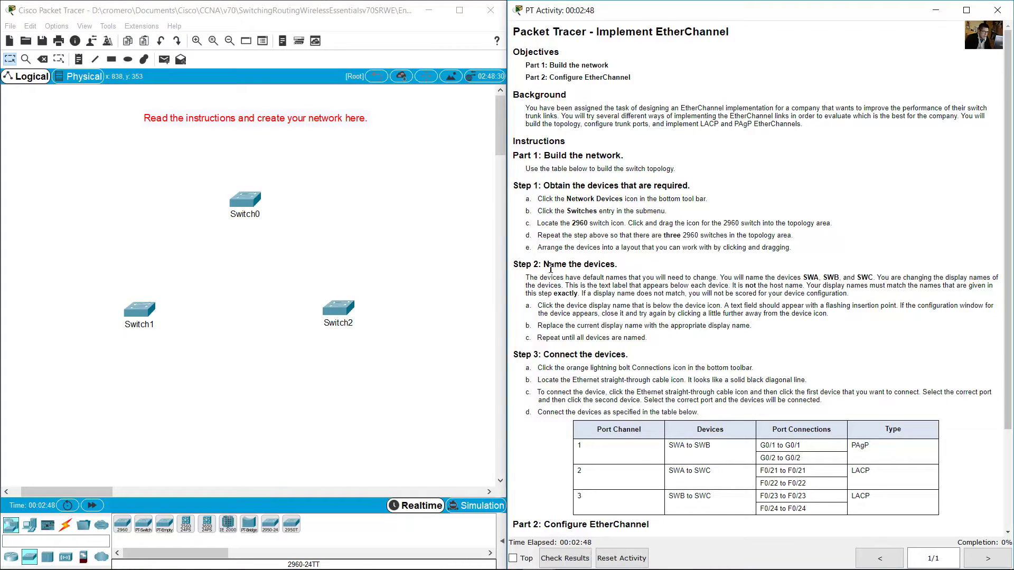
drag(551, 268, 630, 270)
drag(804, 277, 871, 275)
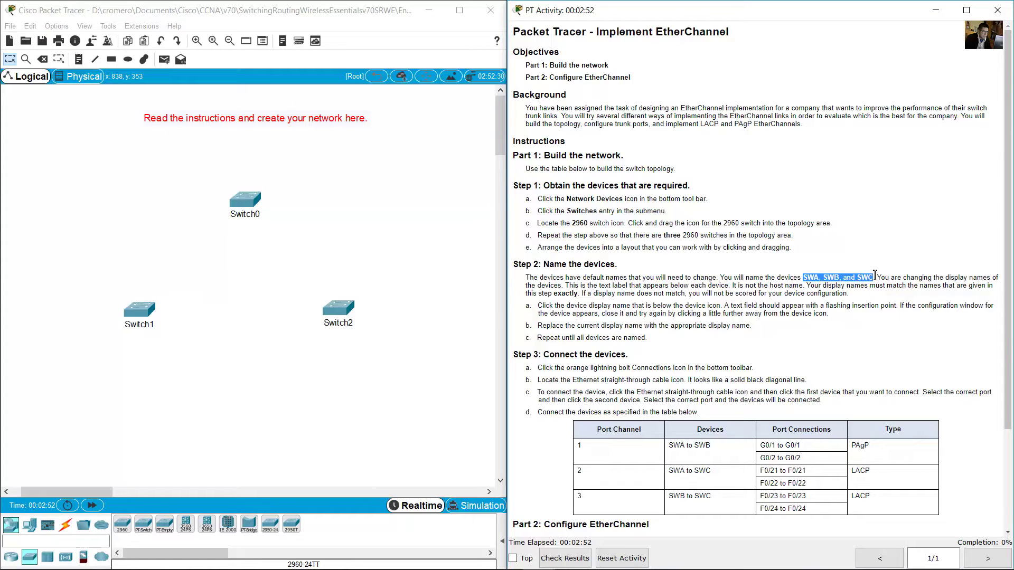
drag(812, 288, 905, 288)
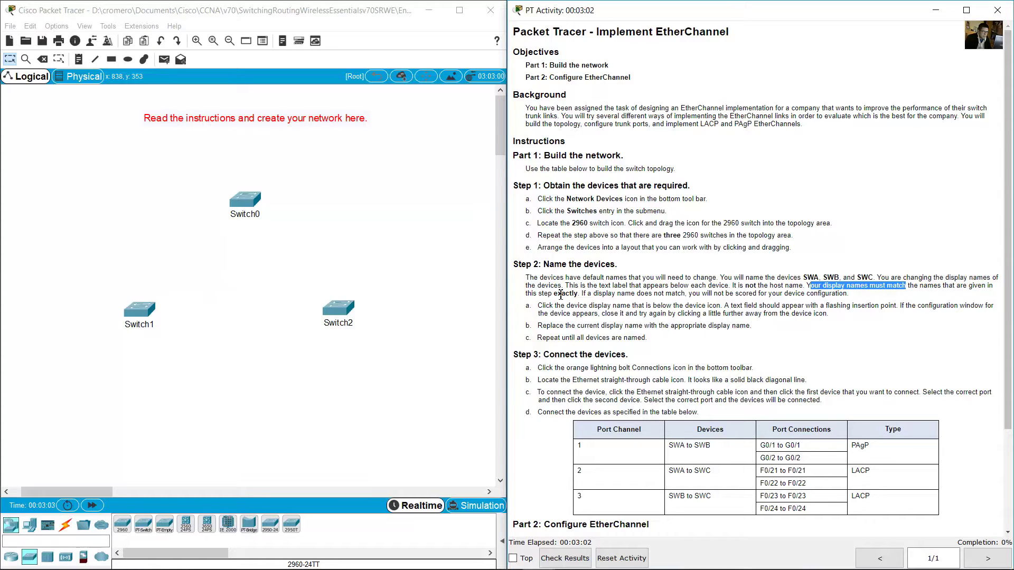
drag(553, 295, 582, 296)
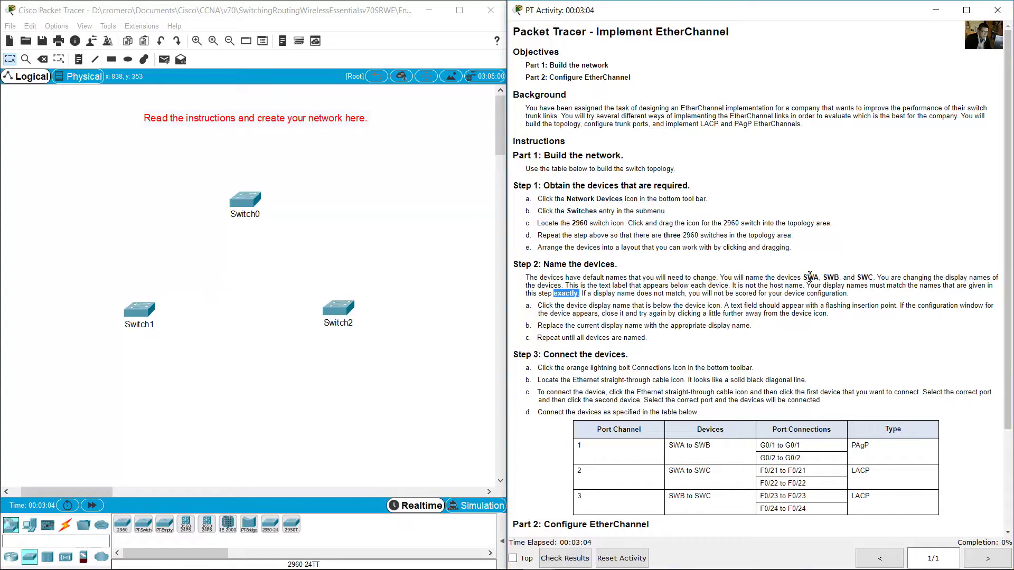
drag(801, 277, 862, 275)
click(261, 217)
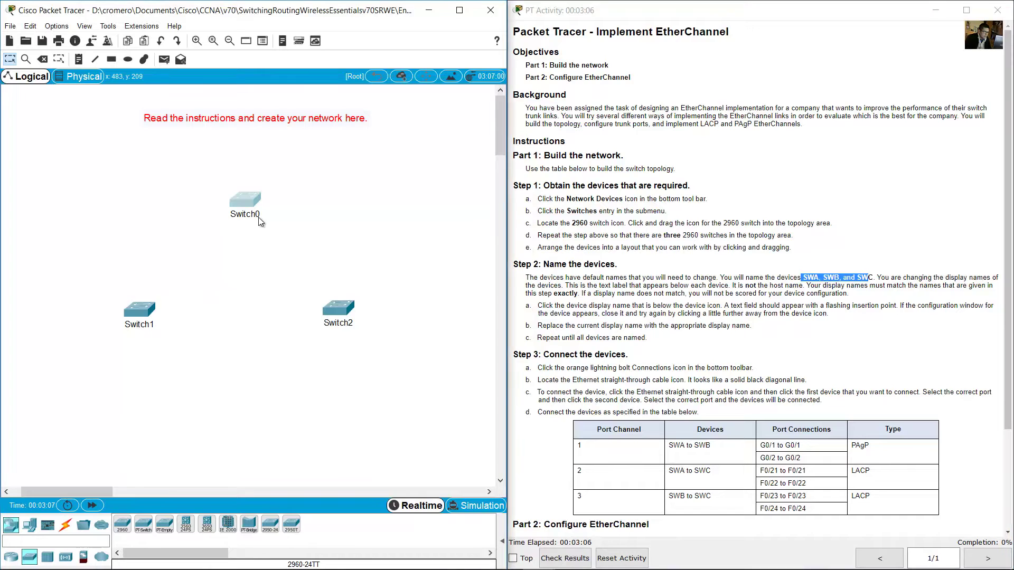
drag(258, 215, 246, 217)
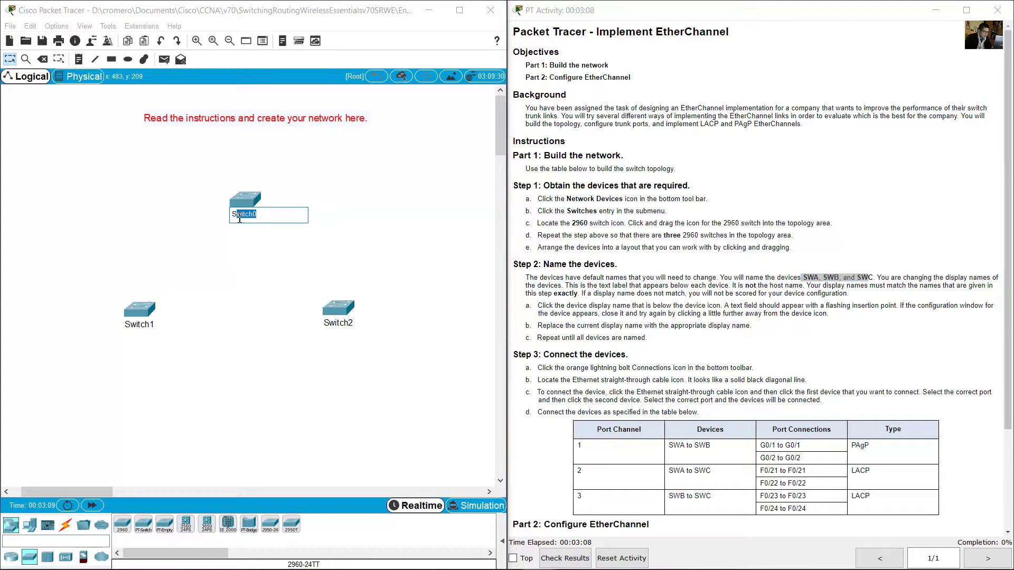
text(WA)
Change the display names of the two lower switches to SWB for Switch1 and SWC for Switch2.
click(153, 326)
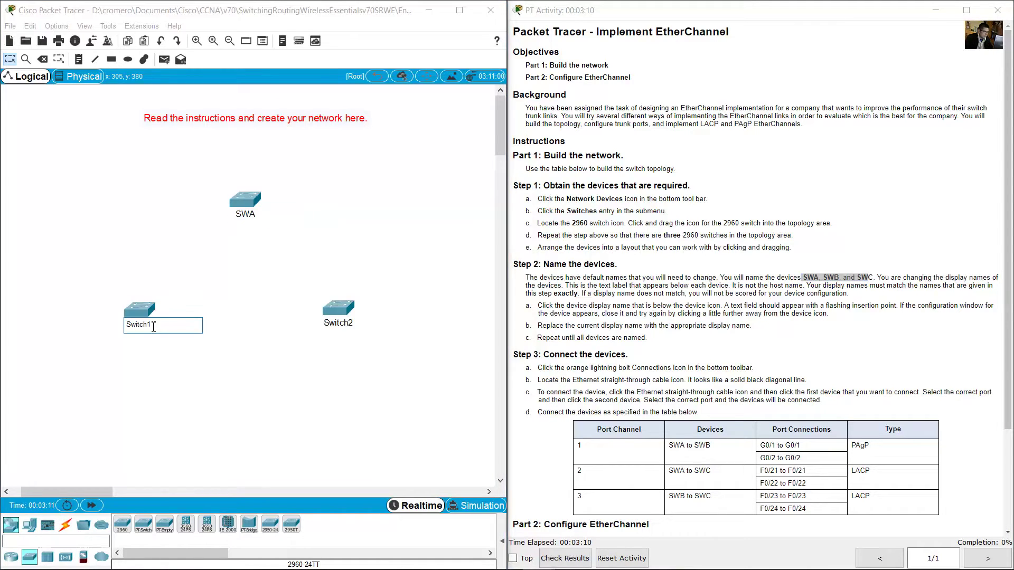
drag(153, 326, 132, 324)
text(WB)
click(349, 323)
drag(360, 324, 305, 322)
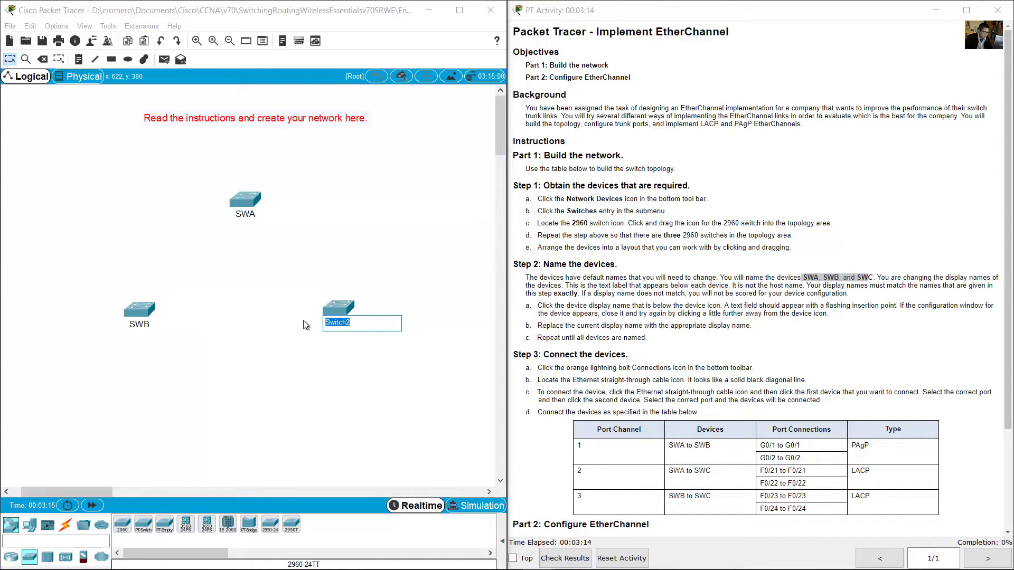
text(SWC)
click(251, 369)
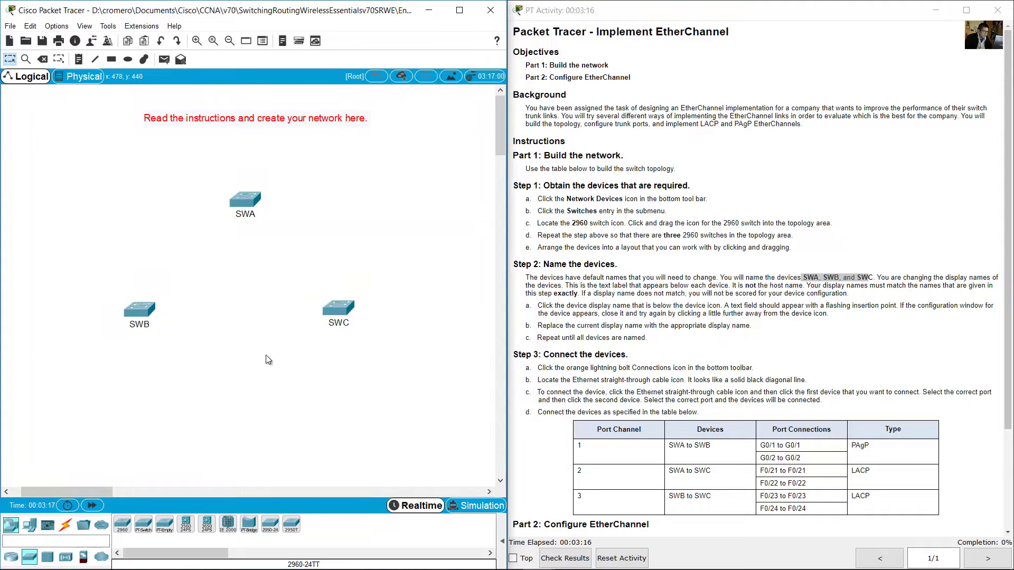
Examine the device connection instructions and the table row for Port Channel 1 between SWA and SWB.
click(762, 318)
scroll(763, 319, down, 4)
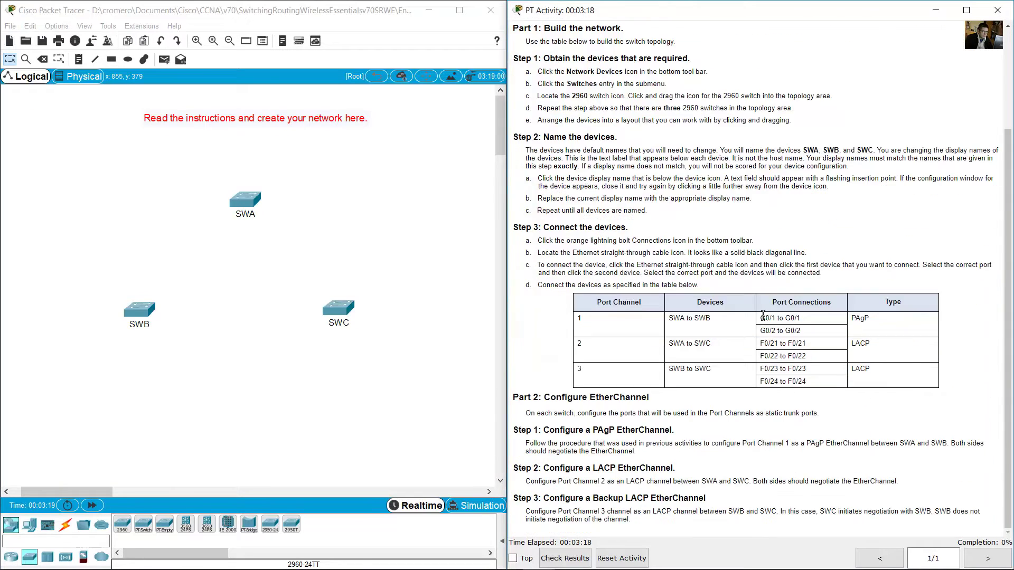
drag(550, 227, 638, 227)
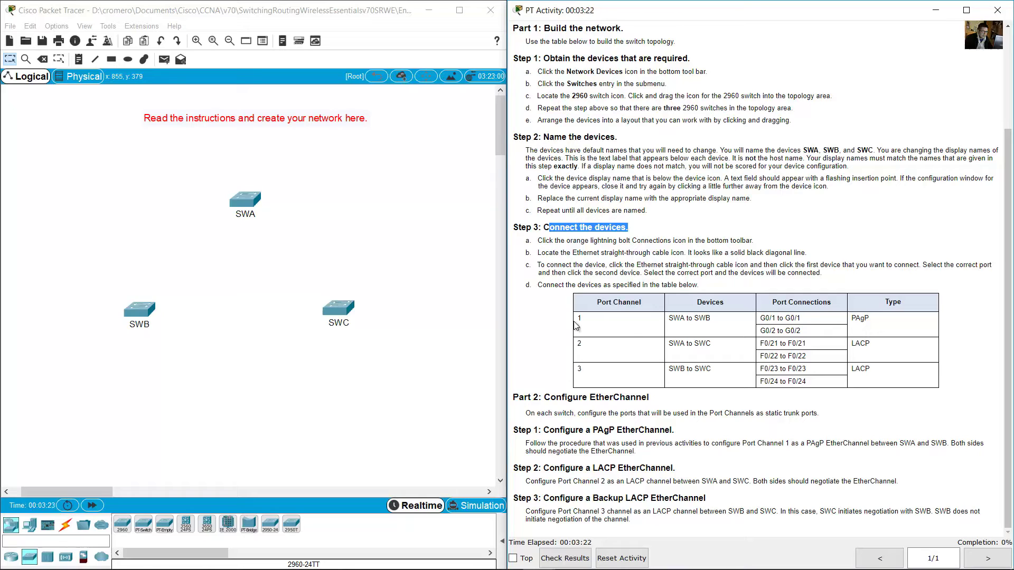
drag(671, 319, 711, 318)
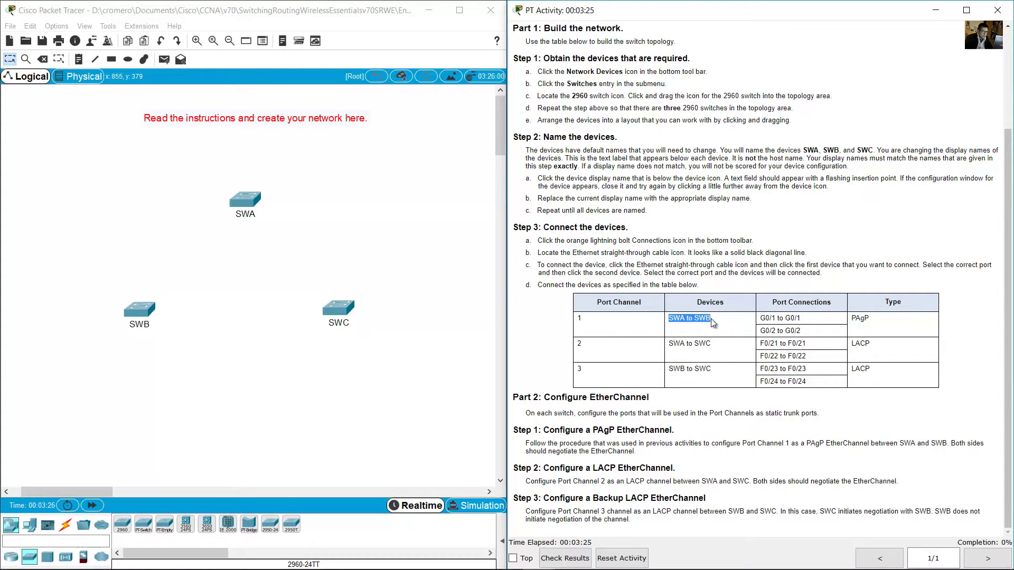
click(175, 243)
drag(184, 168, 279, 239)
drag(109, 262, 165, 348)
drag(762, 320, 803, 321)
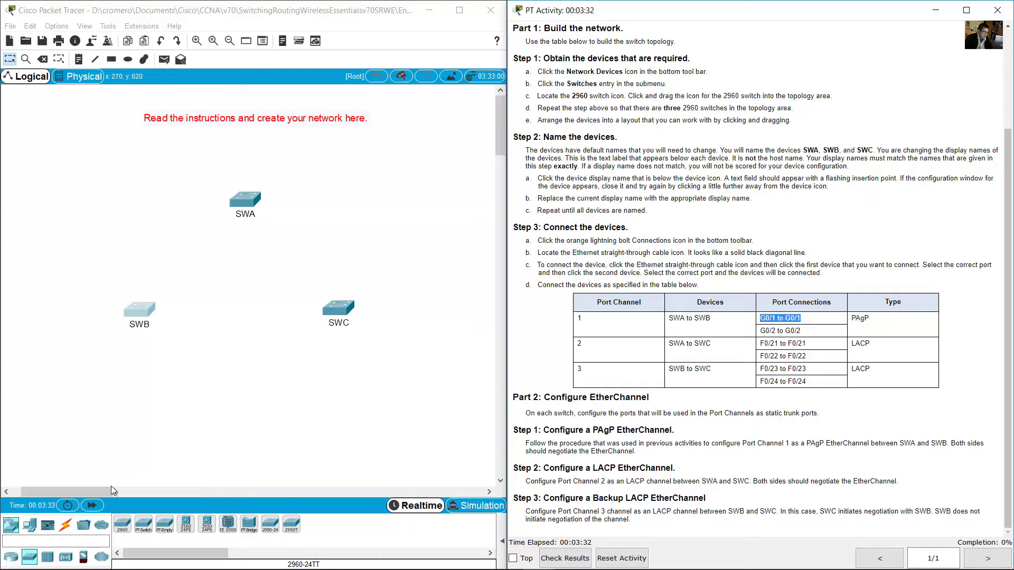
Connect SWA GigabitEthernet0/1 to SWB GigabitEthernet0/1 with a copper straight-through cable.
click(65, 525)
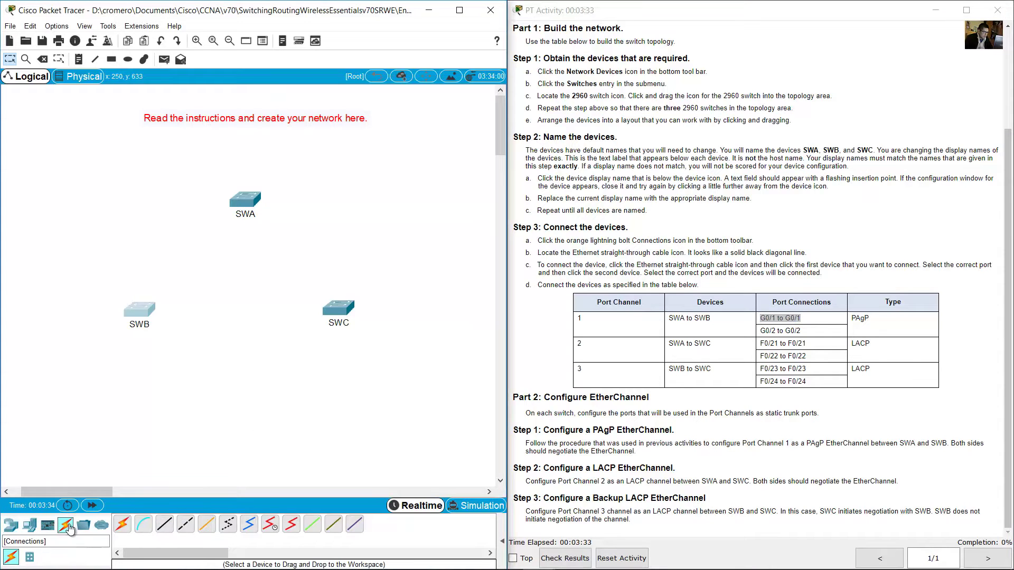
click(165, 527)
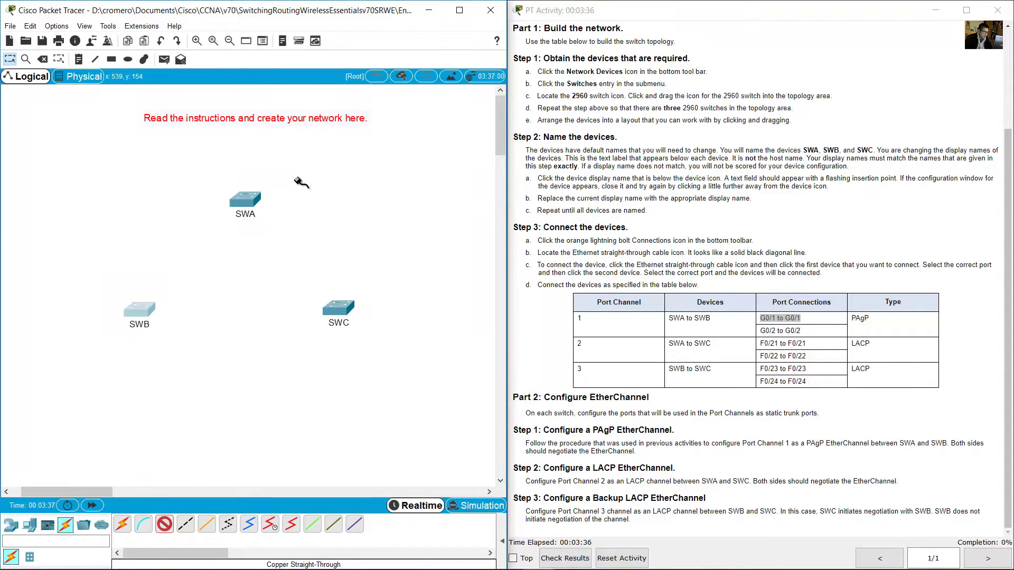
click(246, 200)
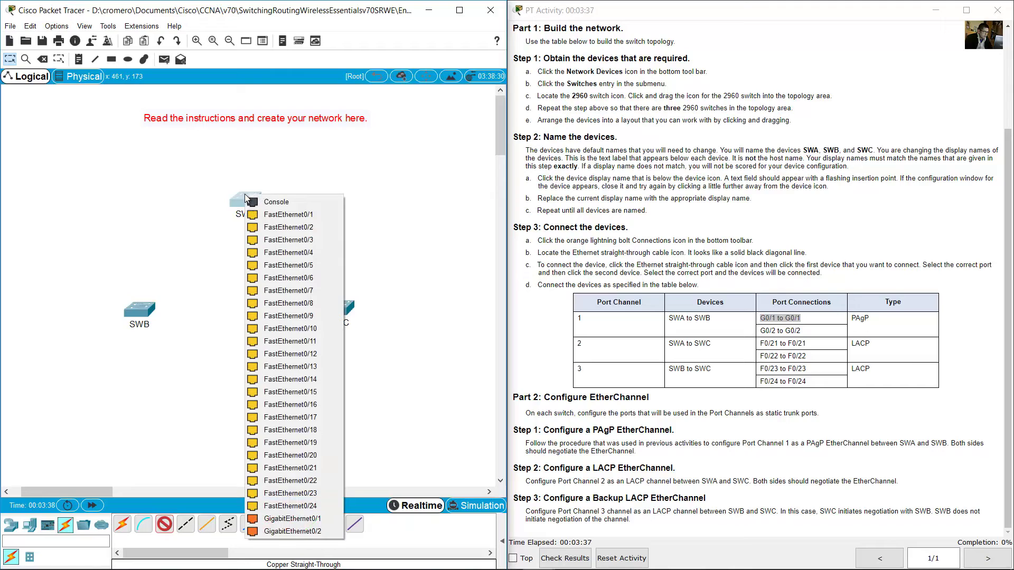
click(292, 518)
click(146, 313)
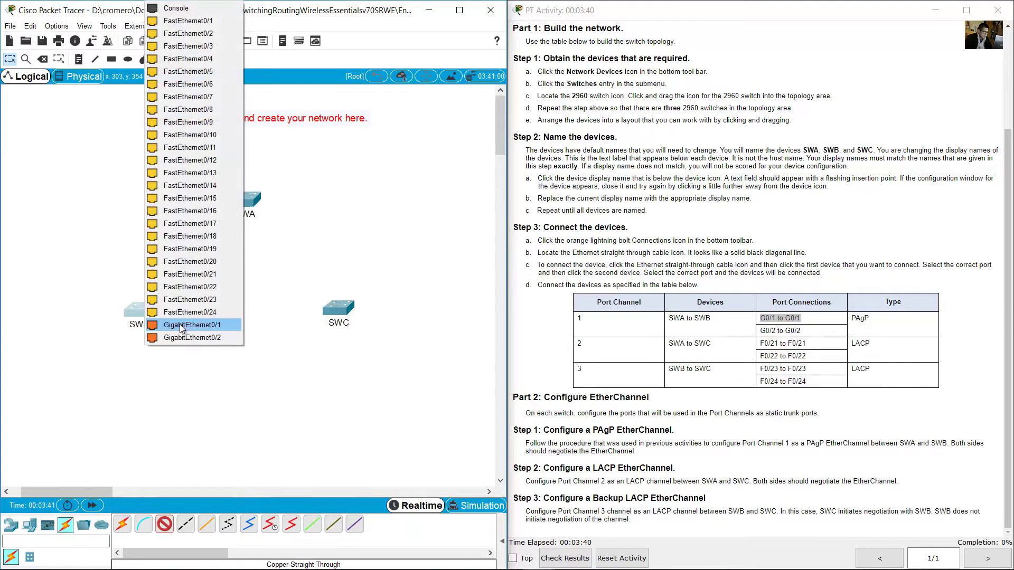
click(181, 324)
Add a second copper straight-through cable from SWA GigabitEthernet0/2 to SWB GigabitEthernet0/2.
click(723, 322)
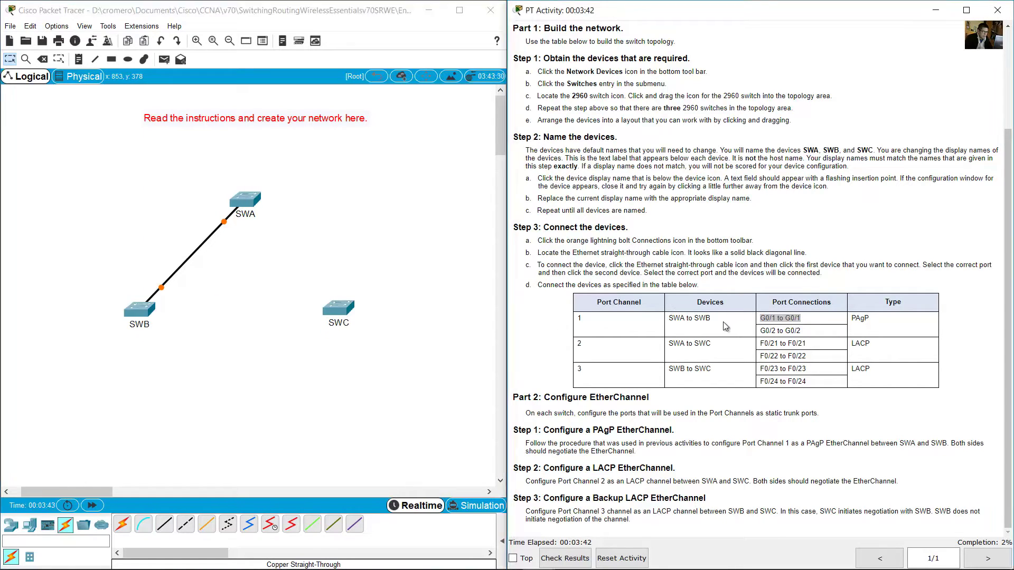
drag(711, 318, 668, 318)
drag(763, 331, 811, 332)
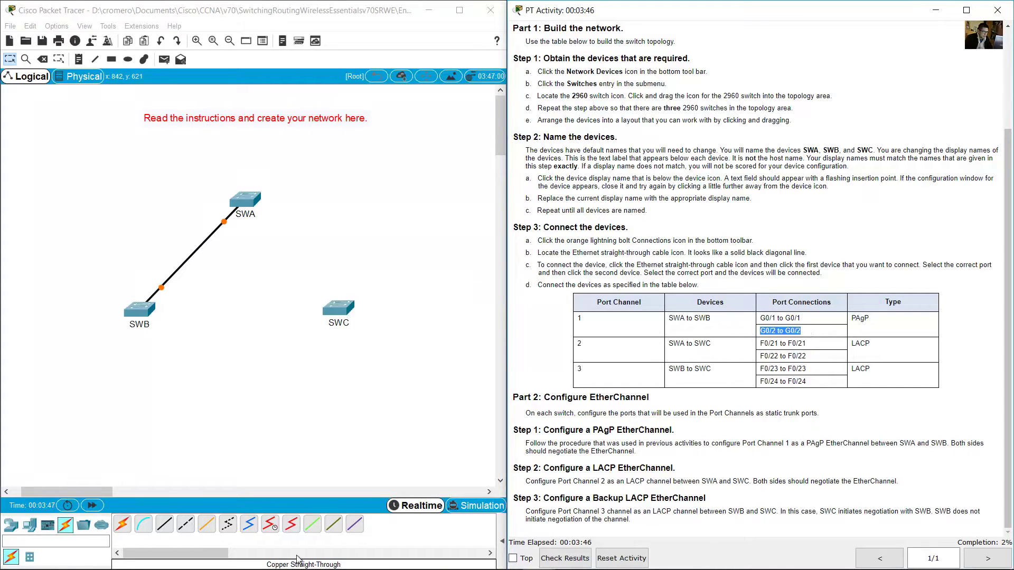
click(163, 528)
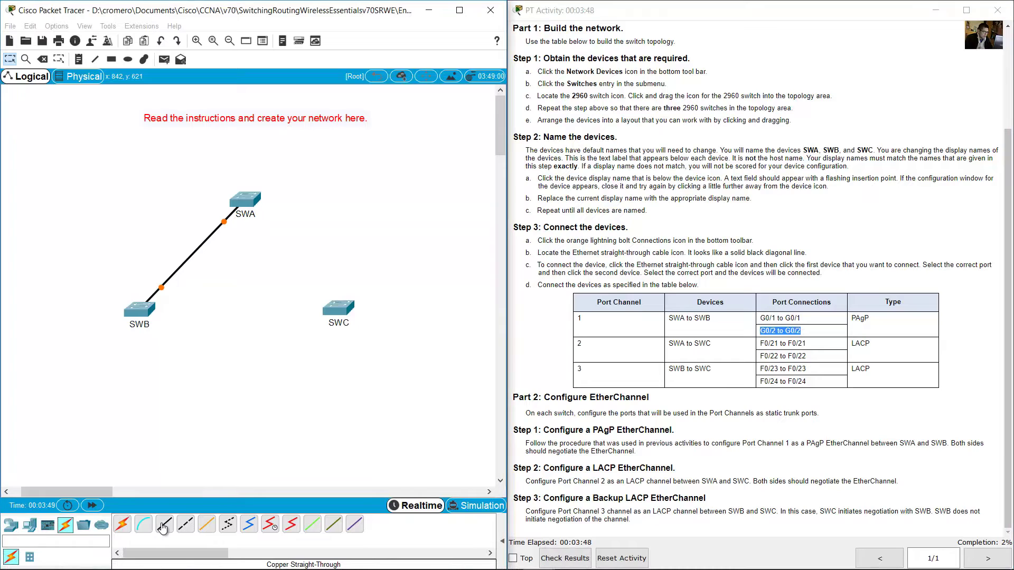
click(247, 202)
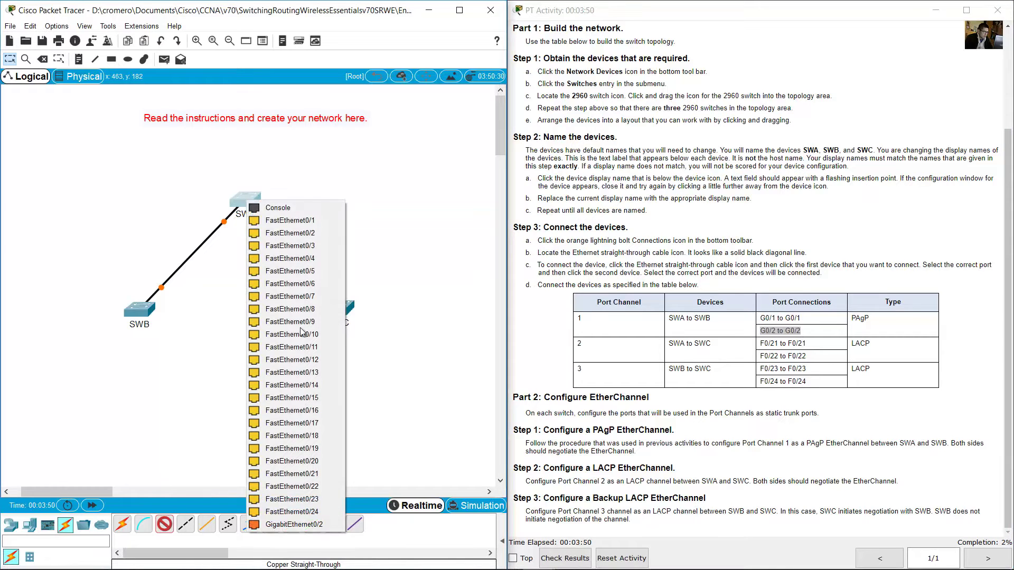
click(315, 524)
click(142, 313)
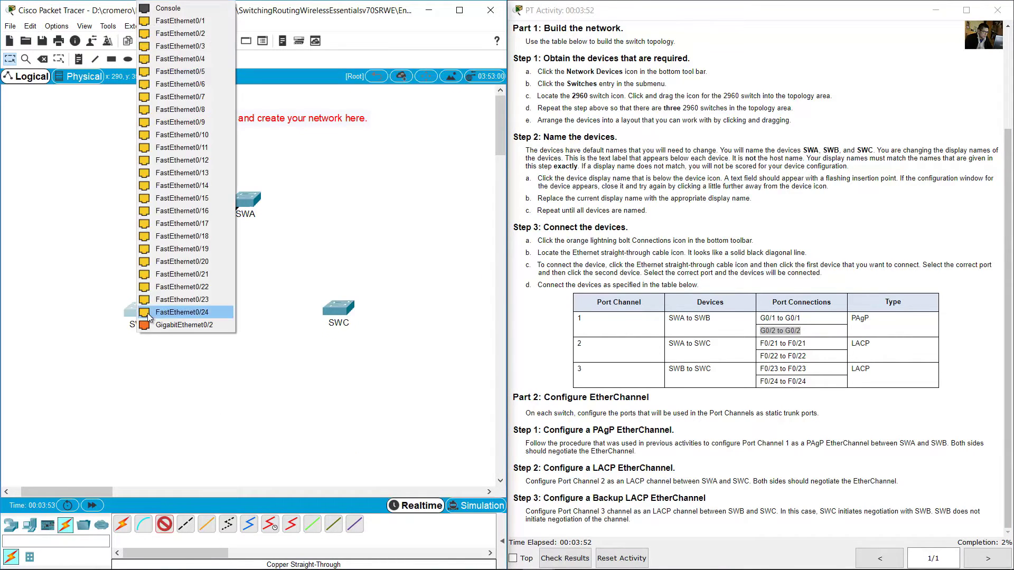
click(174, 325)
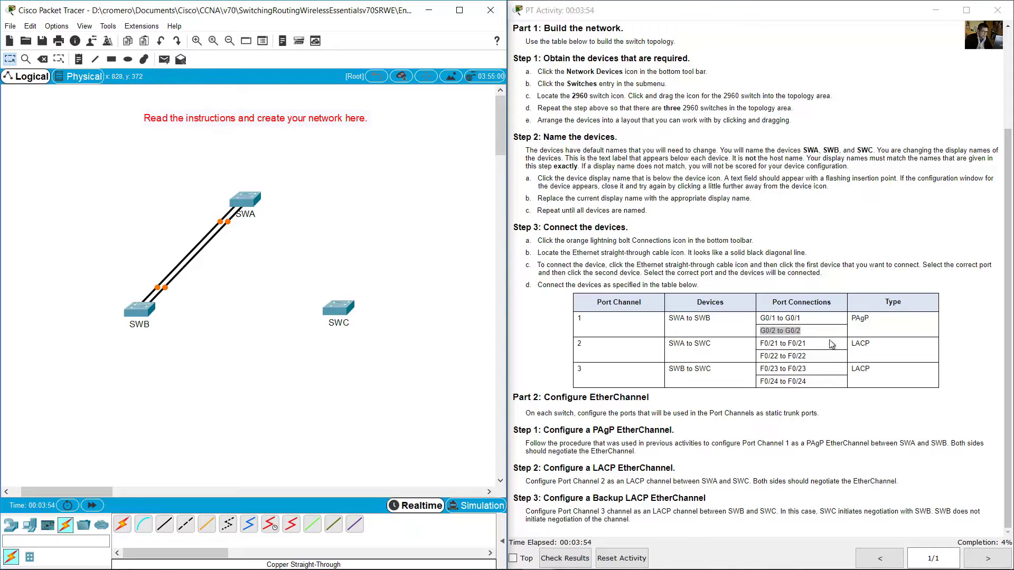
Add a two-line note reading "Po1" and "PAgP" and position it beside the SWA–SWB links.
click(848, 328)
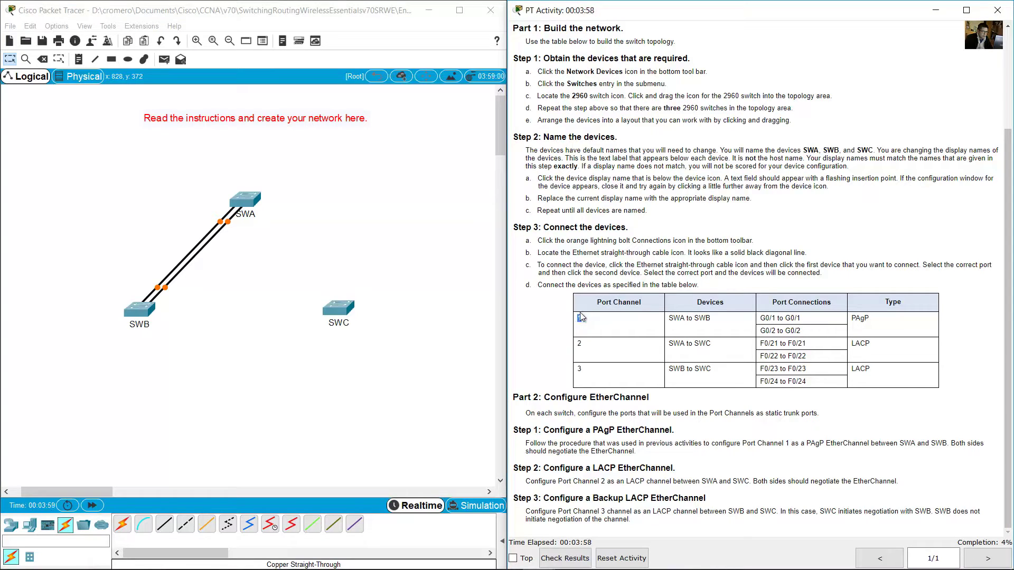
click(78, 59)
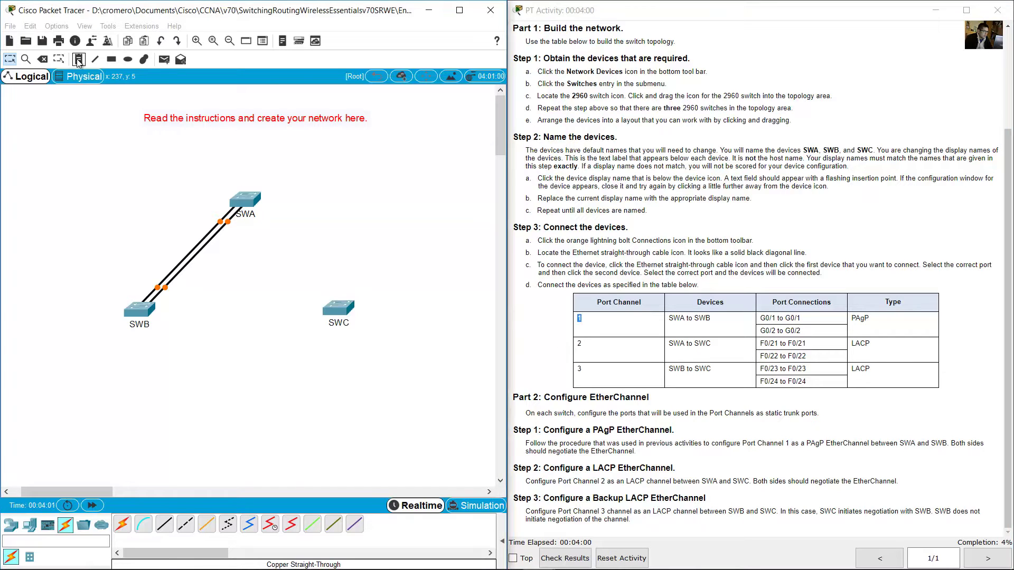
click(185, 246)
text(Po)
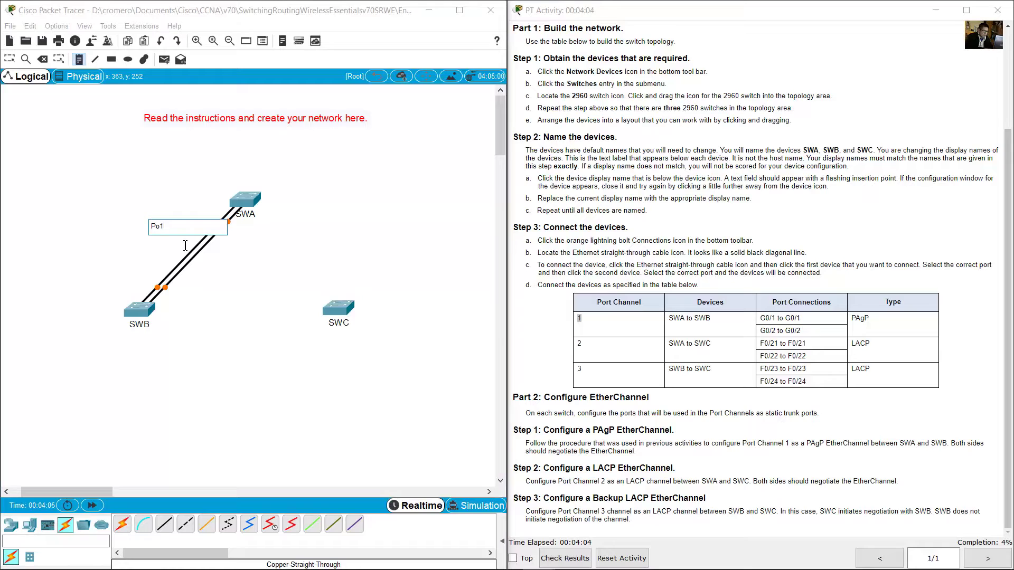
text(1)
key(Return)
click(67, 125)
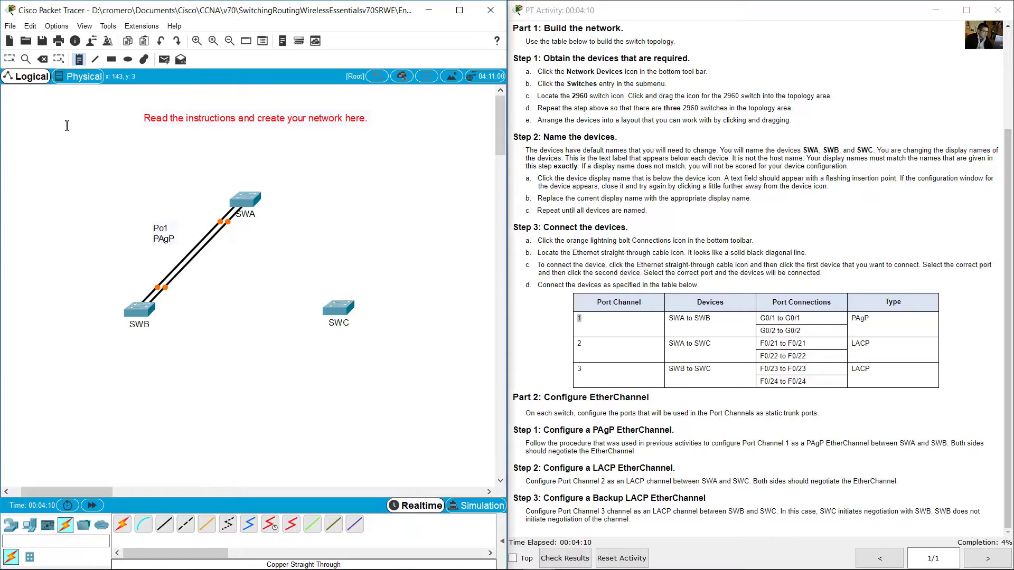
key(Escape)
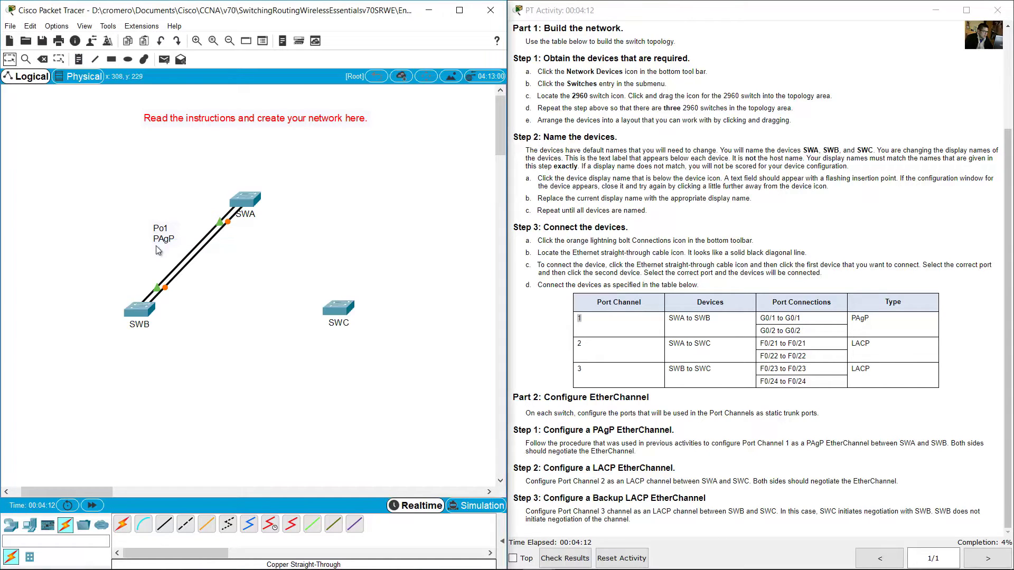
drag(165, 244, 169, 248)
click(591, 319)
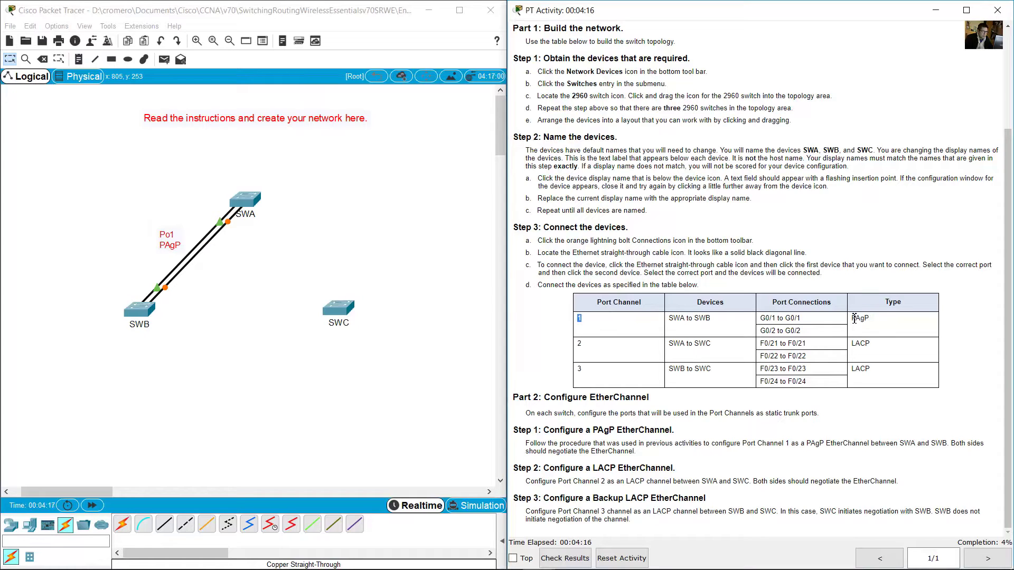
Connect SWA FastEthernet0/21 to SWC FastEthernet0/21 with a copper straight-through cable, as specified for Port Channel 2.
drag(854, 319, 892, 321)
click(787, 381)
drag(672, 347, 710, 347)
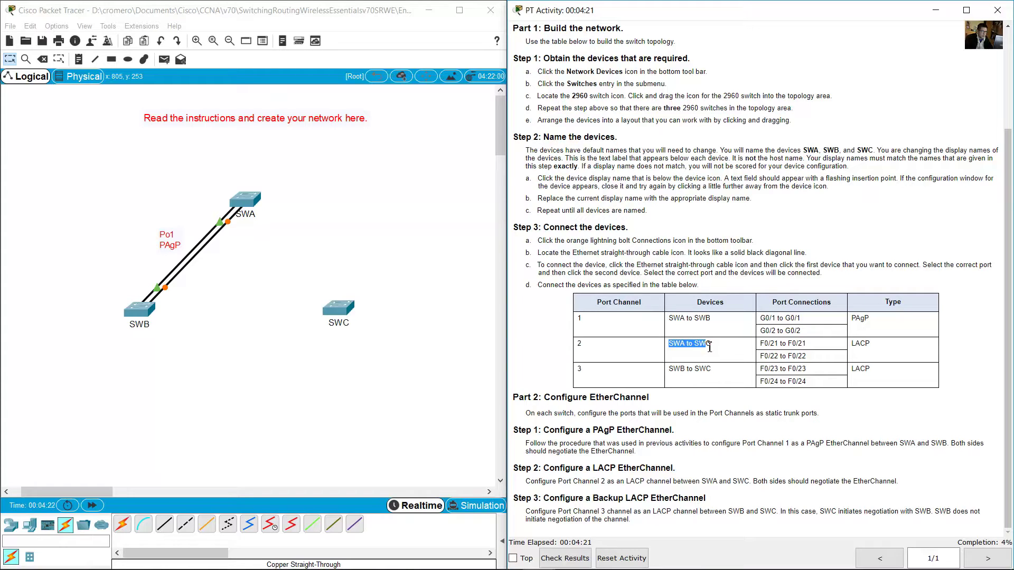
click(326, 212)
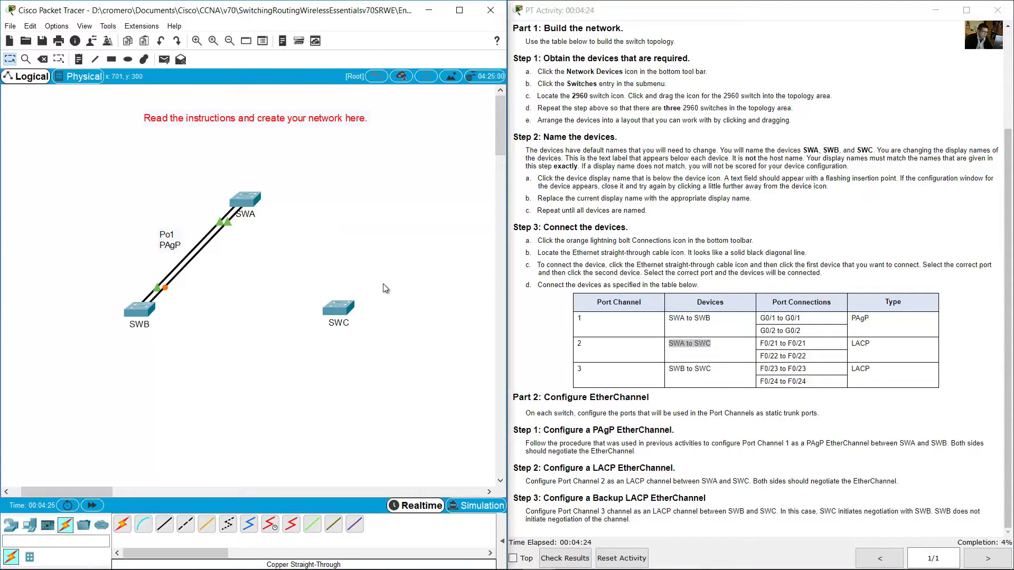
click(764, 346)
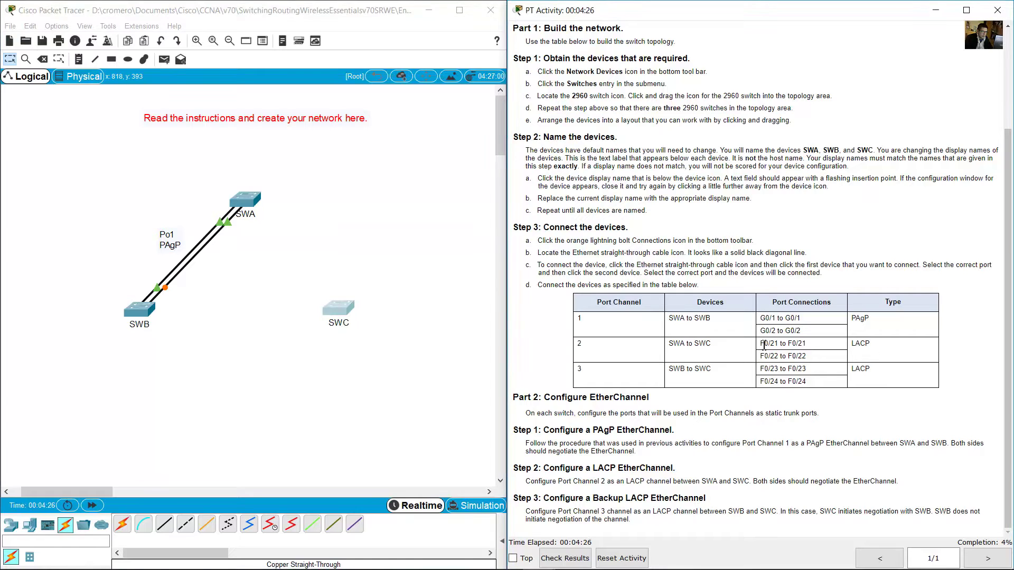
drag(764, 346, 812, 349)
click(288, 191)
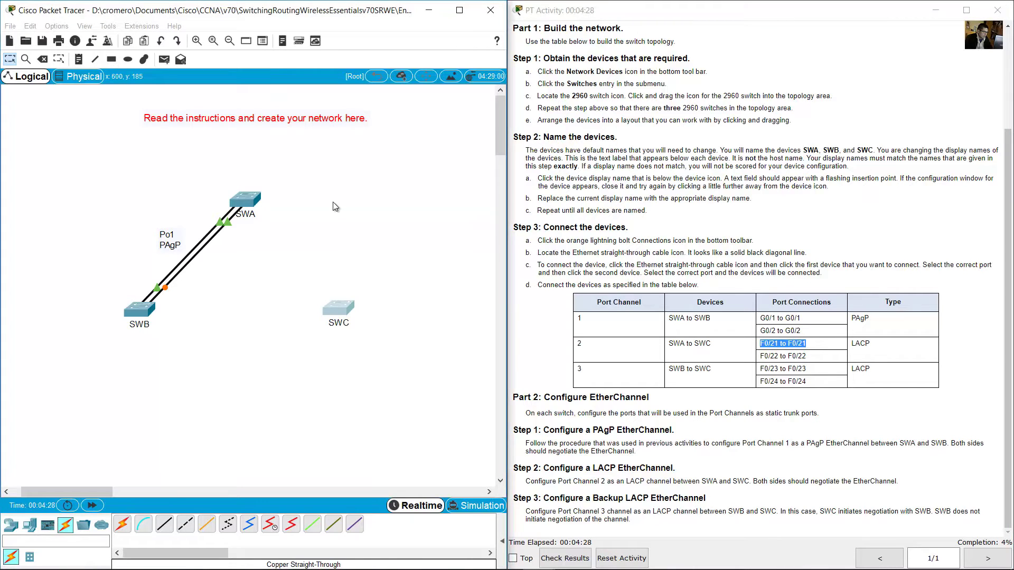
click(167, 529)
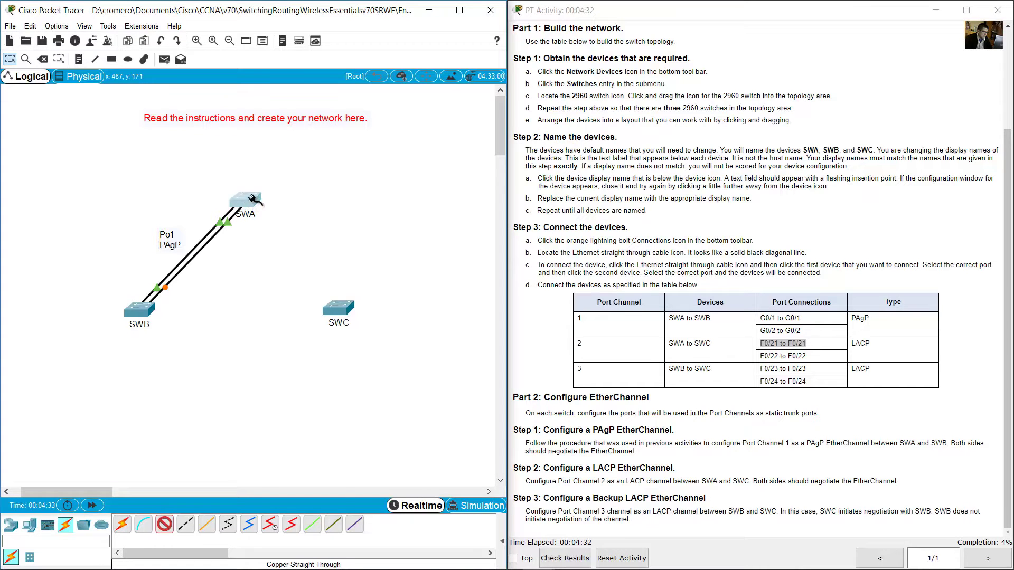
click(247, 199)
click(294, 467)
click(348, 315)
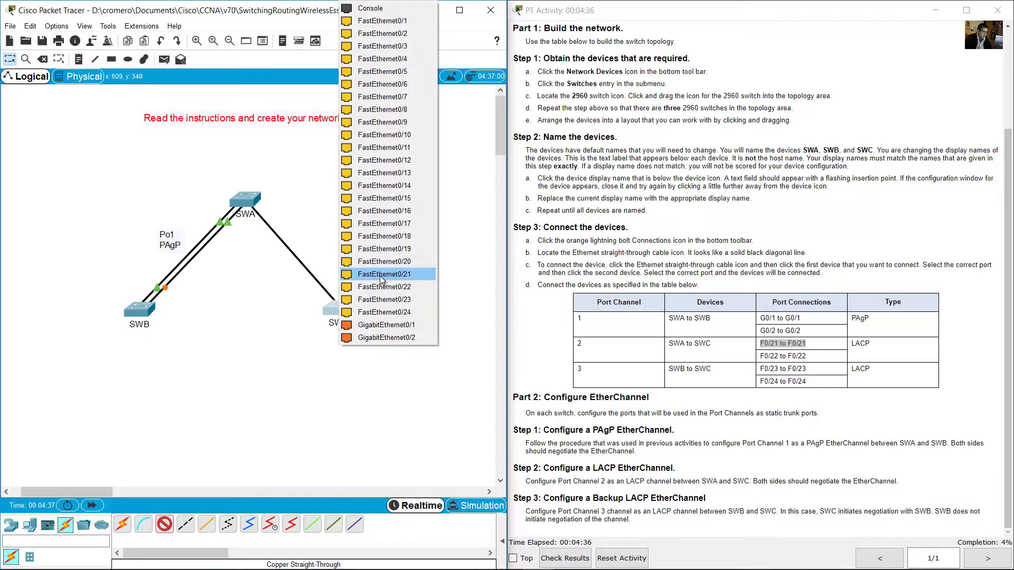
click(407, 274)
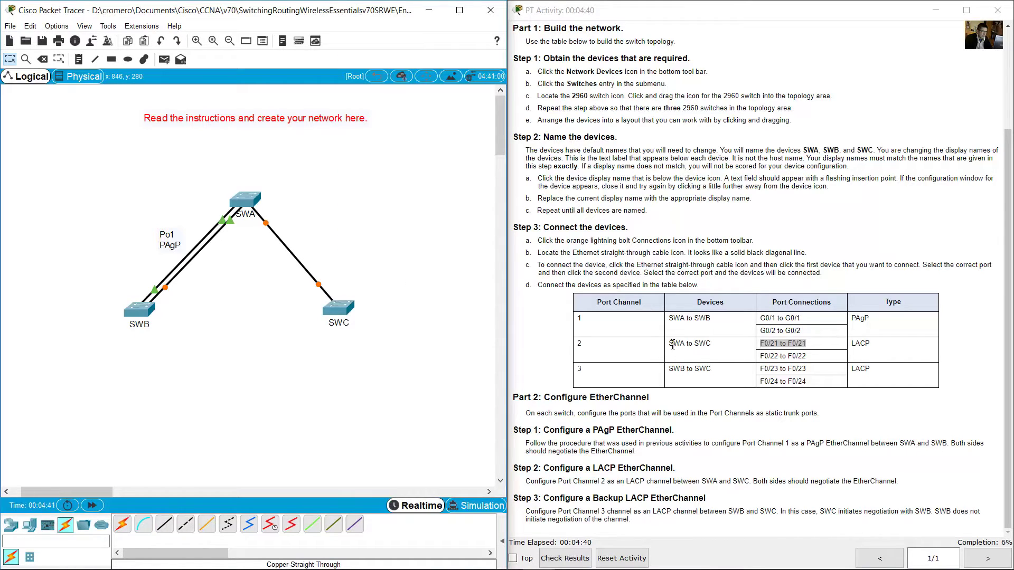
Add a second copper straight-through cable from SWA FastEthernet0/22 to SWC FastEthernet0/22.
drag(670, 345, 808, 359)
drag(288, 165, 231, 215)
drag(389, 259, 316, 363)
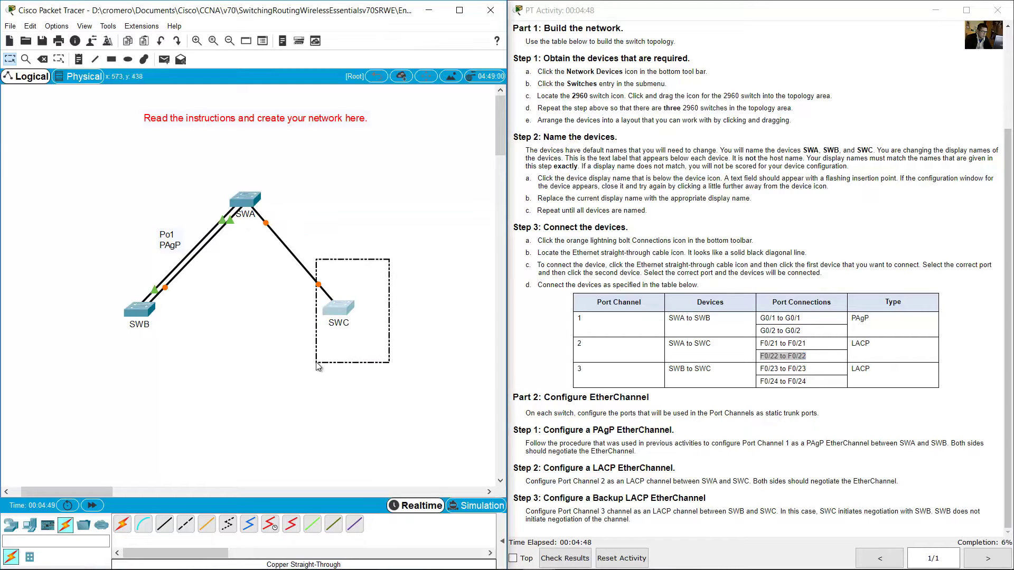
click(164, 524)
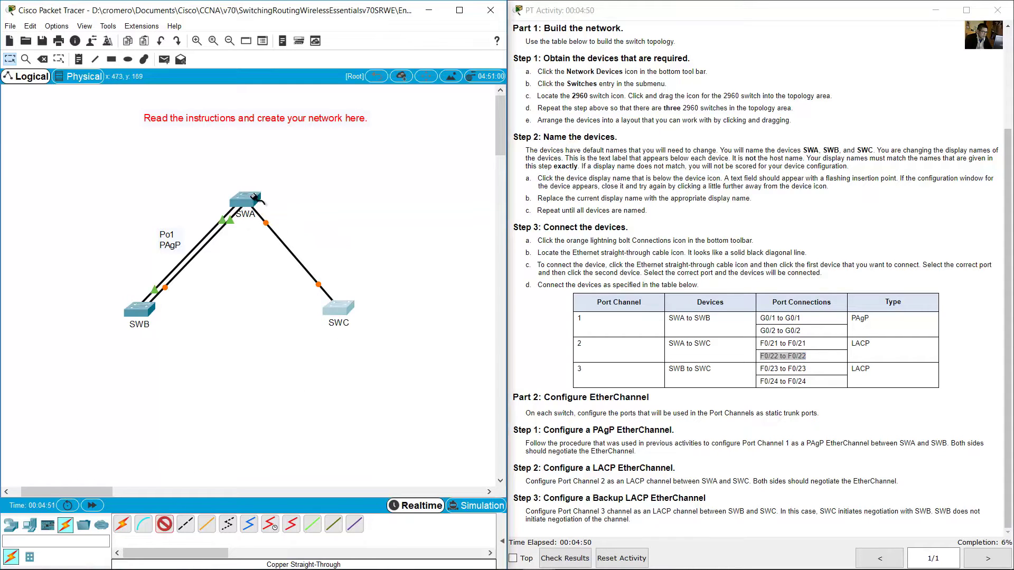
click(252, 196)
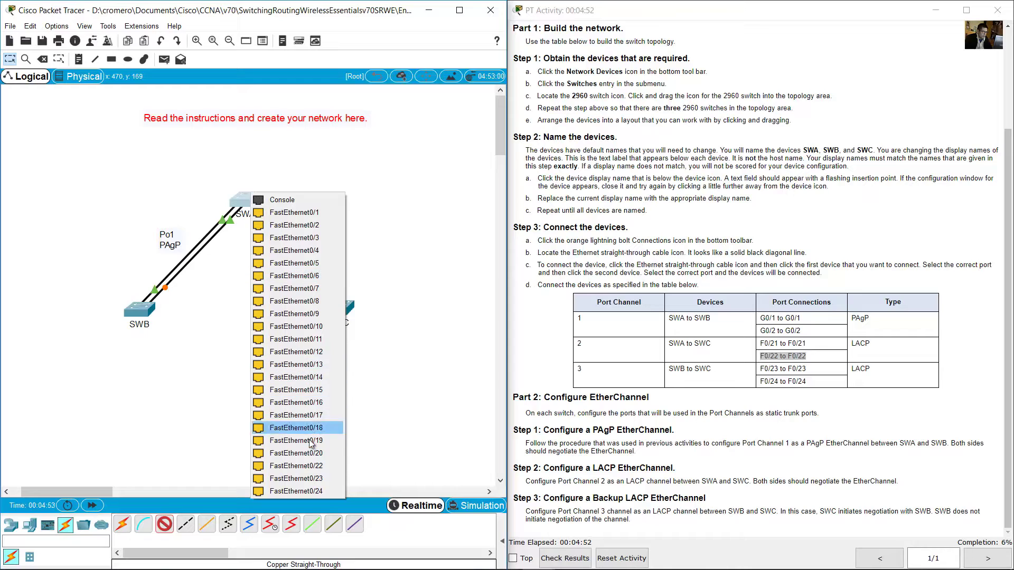
click(296, 466)
click(359, 305)
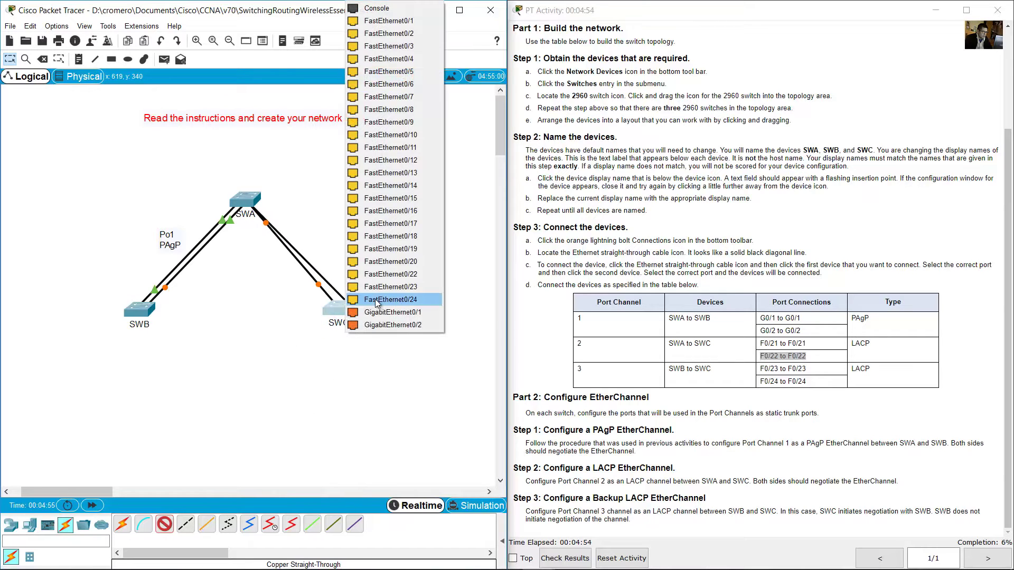
click(412, 275)
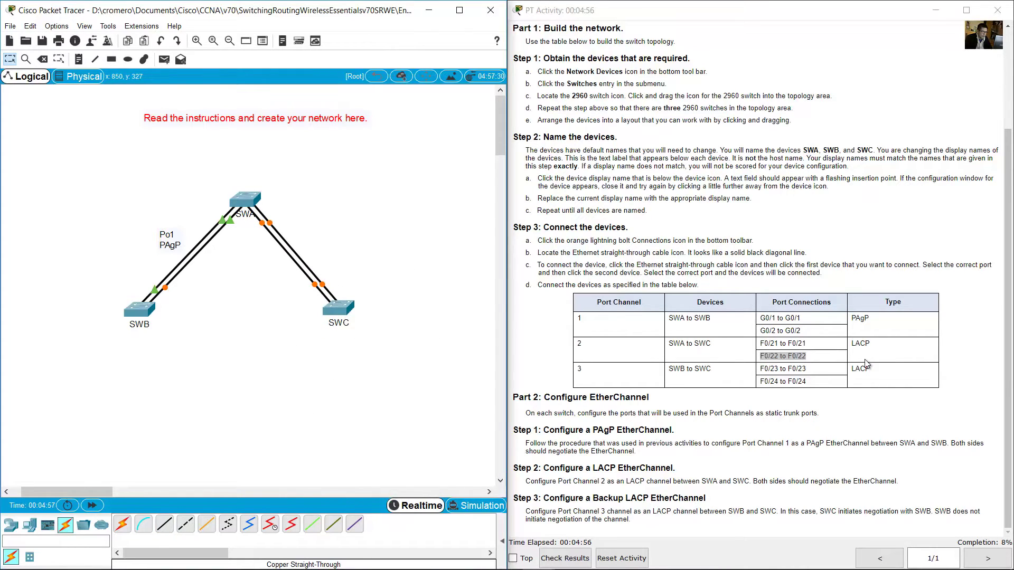
Add a two-line note reading "Po2" and "LACP" beside the SWA–SWC links.
click(702, 353)
drag(579, 350, 857, 347)
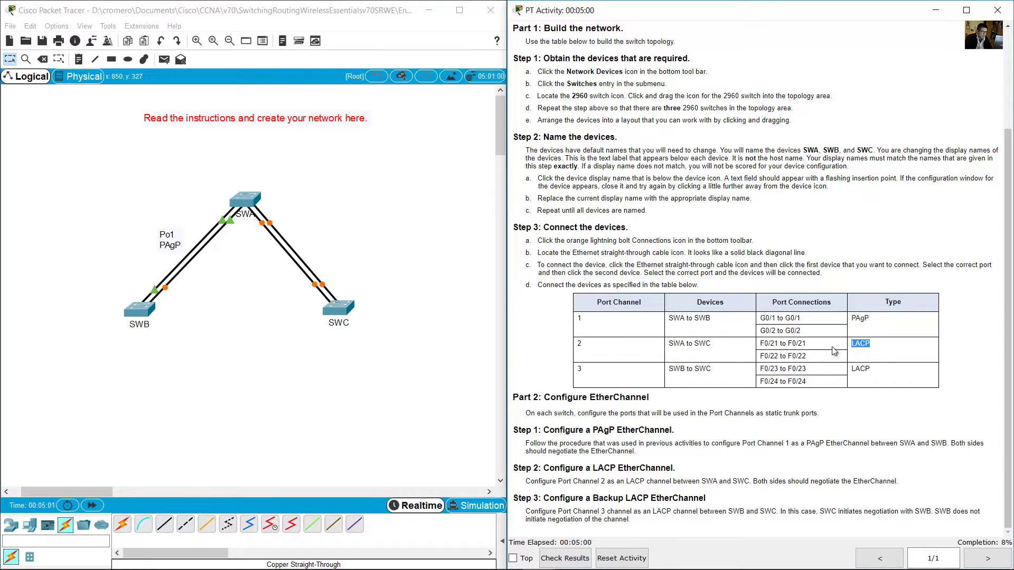
click(79, 58)
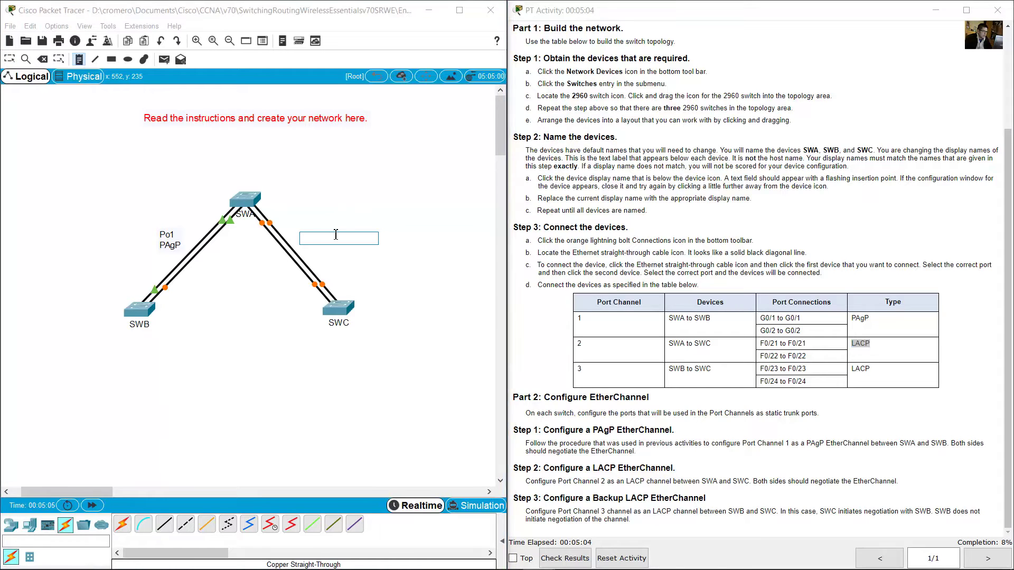
click(335, 235)
text(Po2)
key(Return)
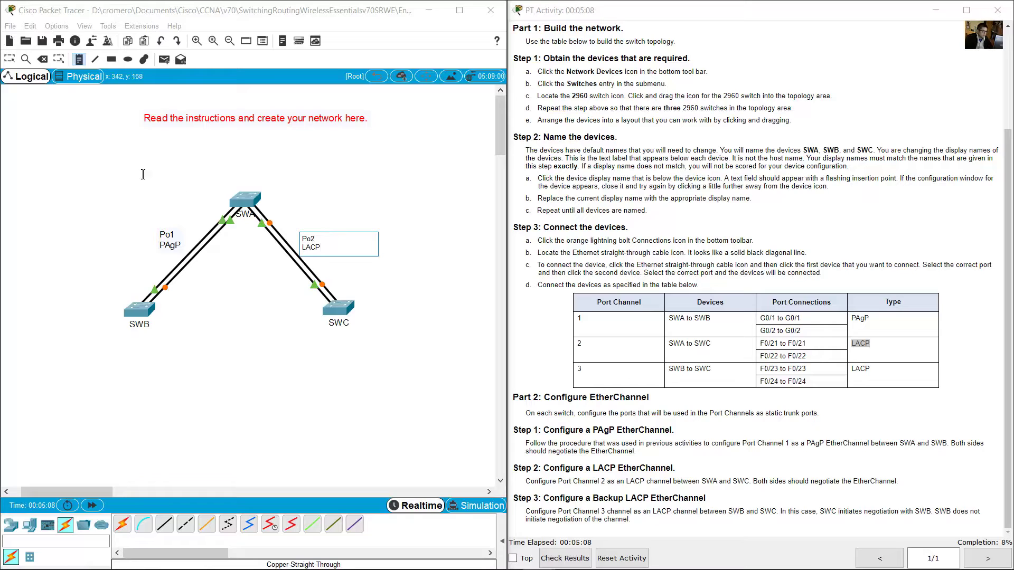
click(9, 58)
Connect SWB FastEthernet0/23 to SWC FastEthernet0/23 with a copper straight-through cable, as specified for Port Channel 3.
click(599, 369)
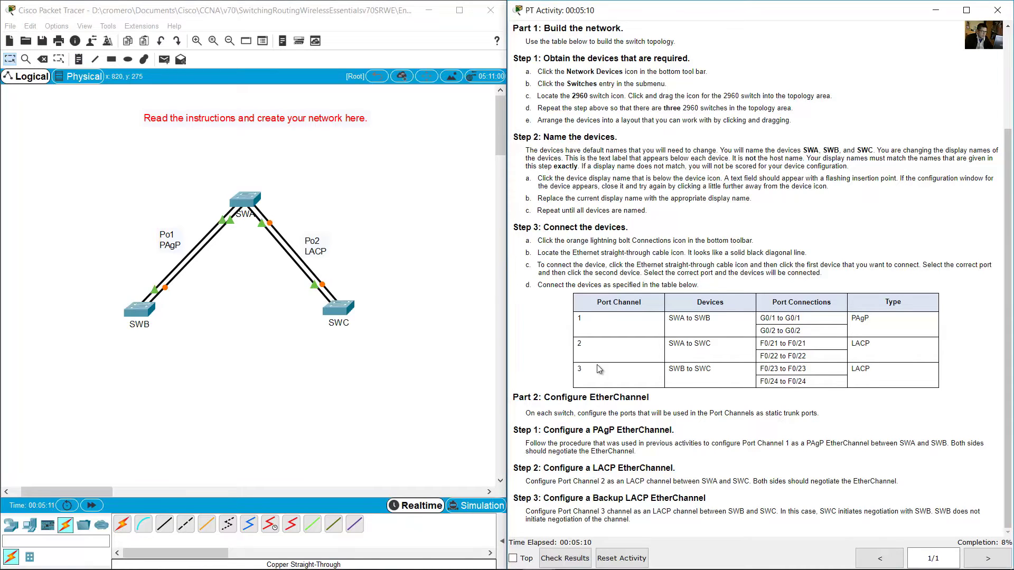
double_click(579, 370)
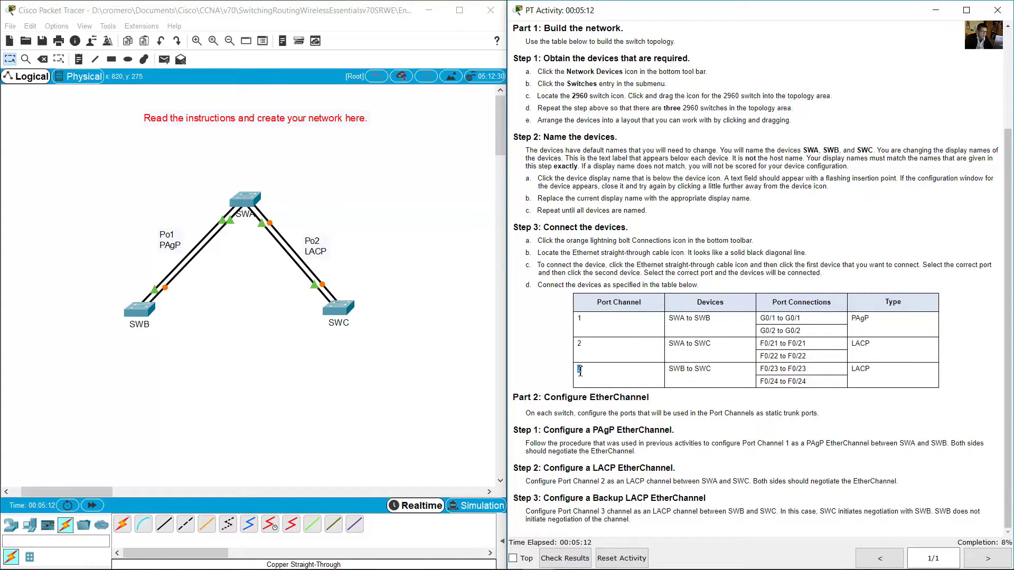
triple_click(685, 369)
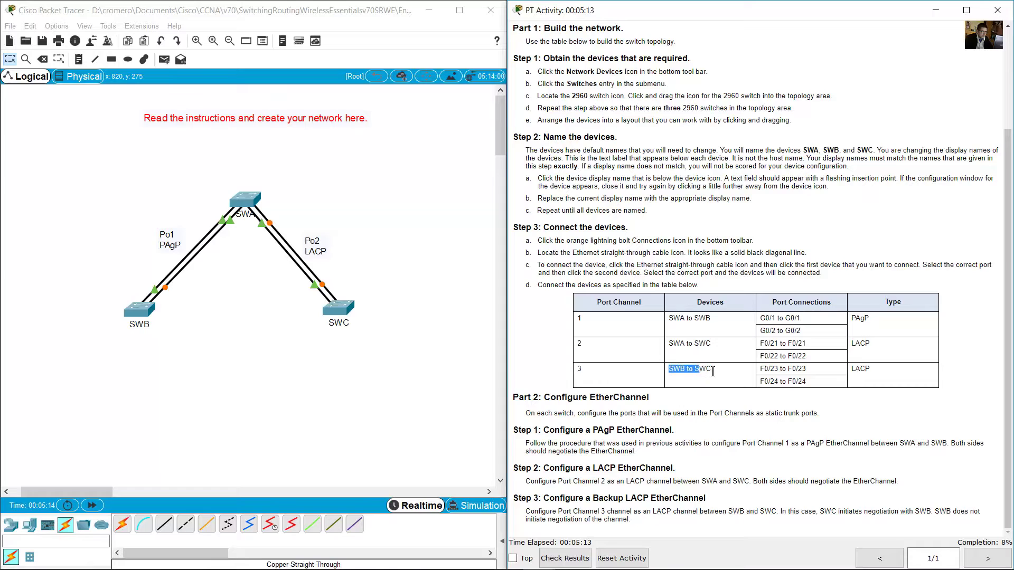
click(169, 341)
drag(192, 364, 56, 286)
drag(392, 364, 300, 314)
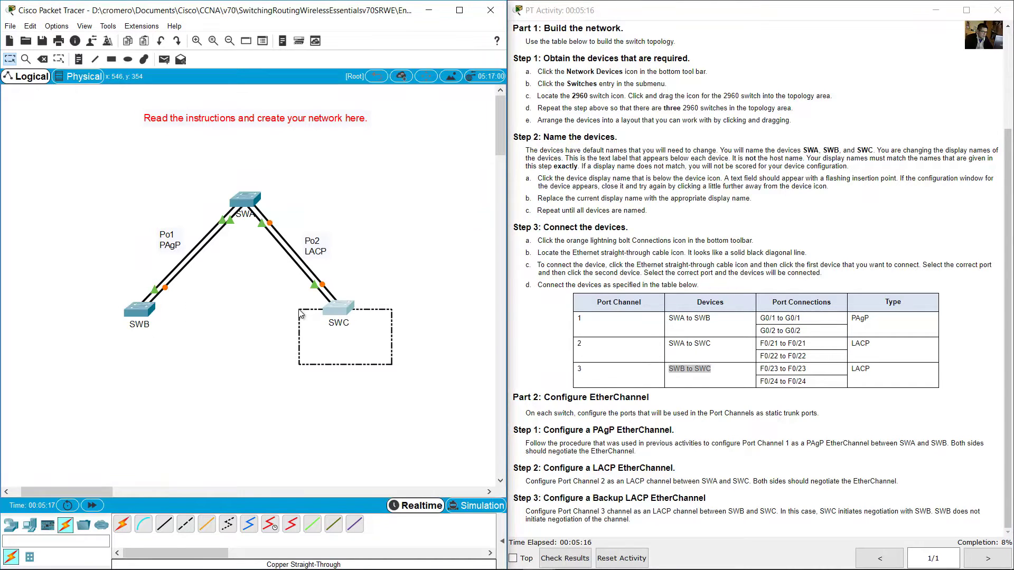
drag(770, 372, 810, 374)
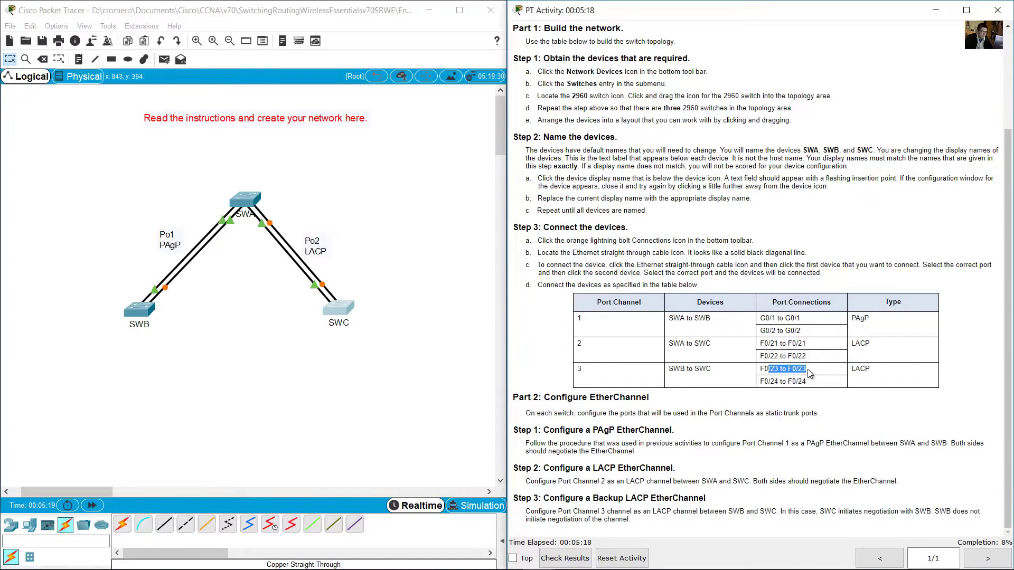
click(164, 525)
click(142, 313)
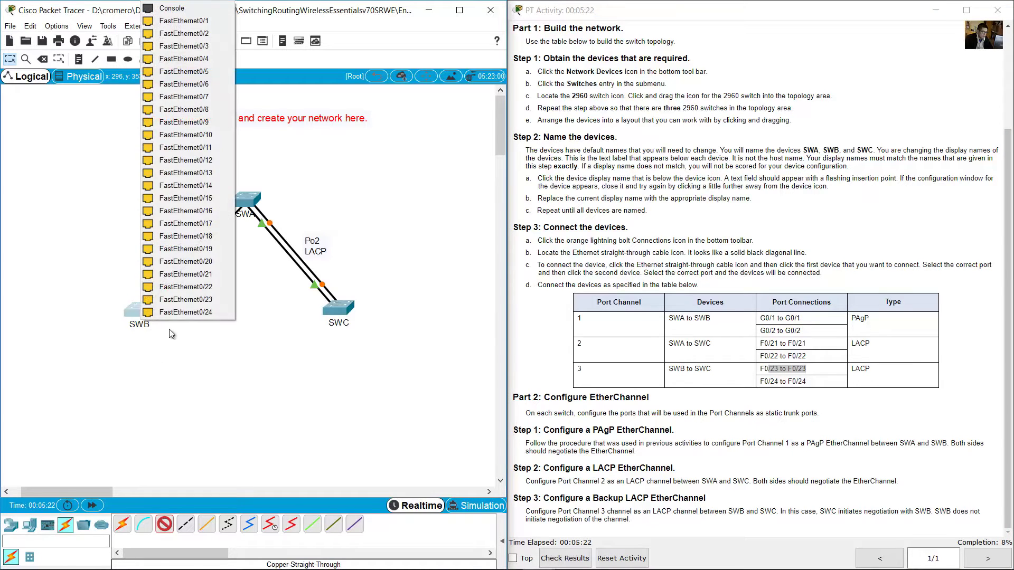
click(175, 285)
click(342, 310)
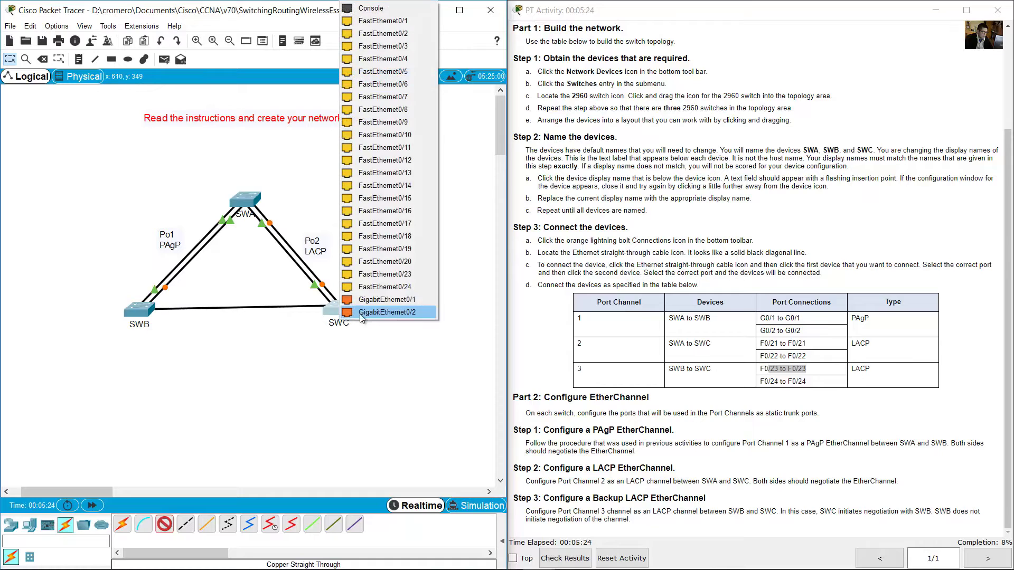
click(370, 281)
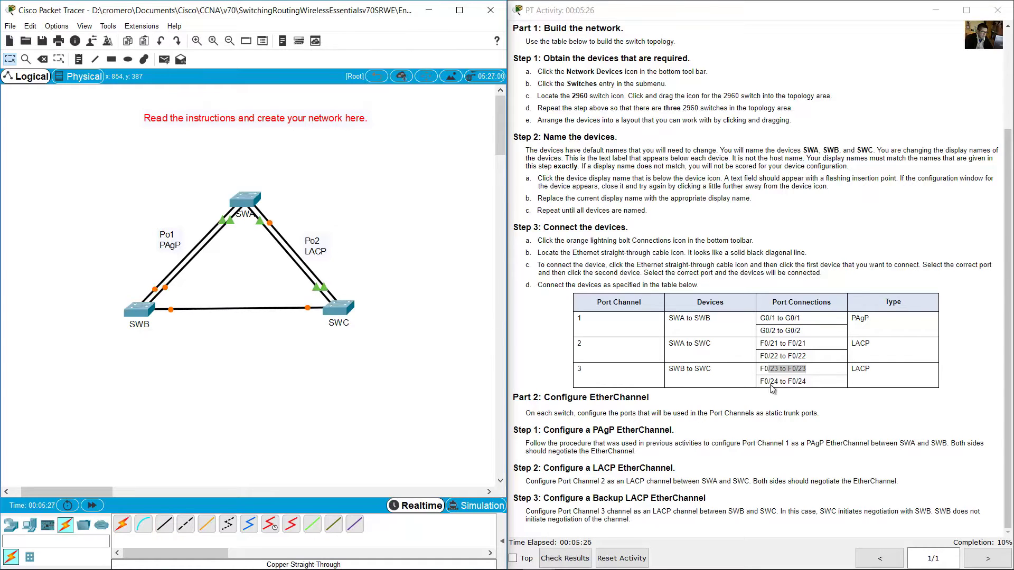
Add a second copper straight-through cable from SWB FastEthernet0/24 to SWC FastEthernet0/24.
drag(675, 372, 806, 383)
click(164, 524)
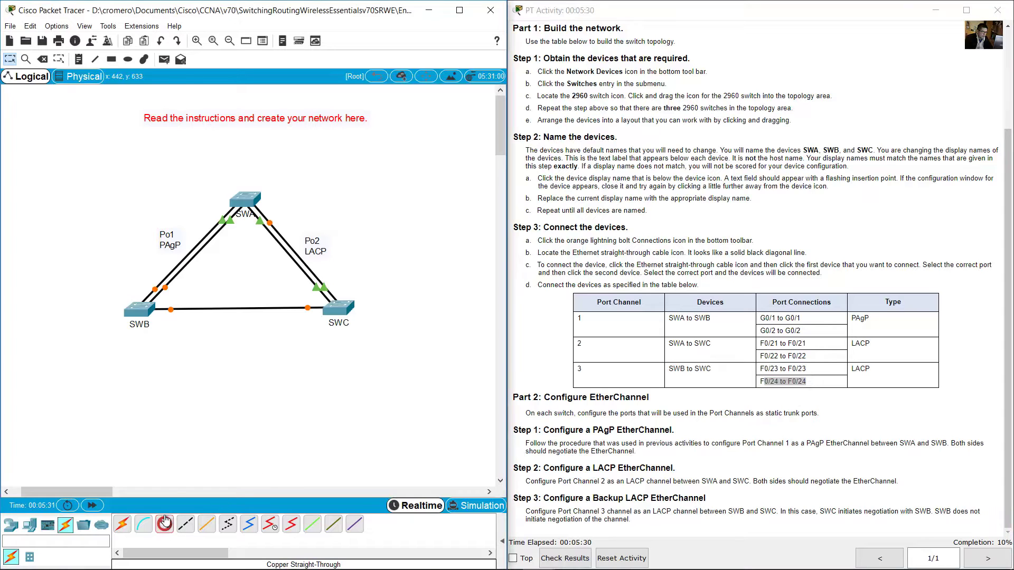
click(142, 312)
click(172, 289)
click(341, 307)
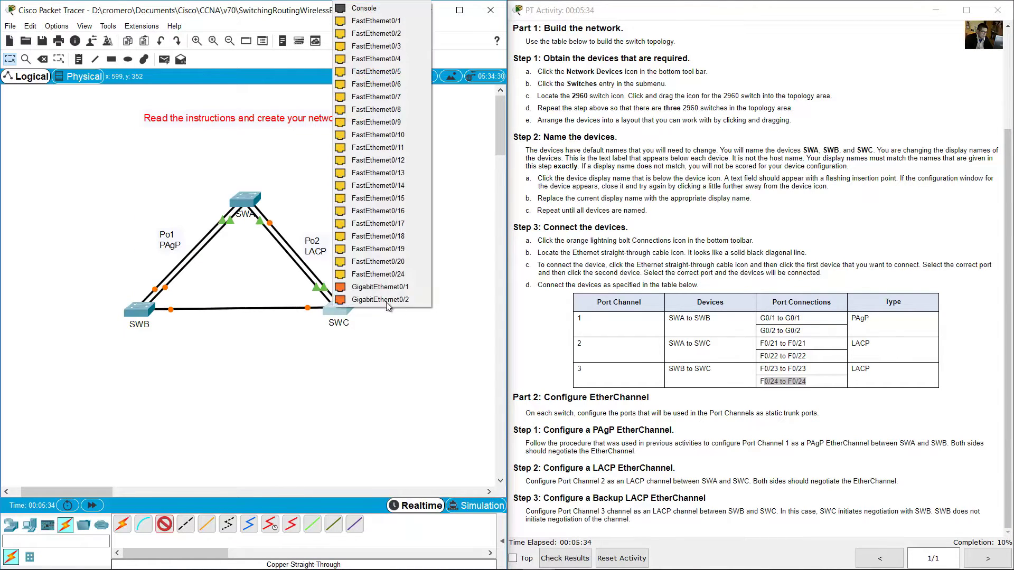
click(402, 274)
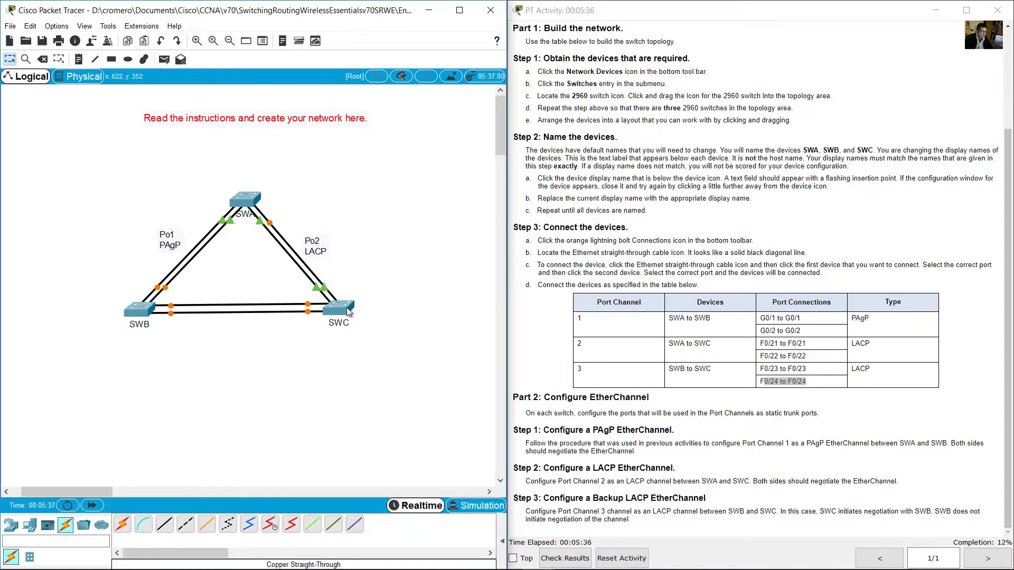
Add a two-line note reading "Po3" and "LACP" centred below the SWB–SWC links, and shift the Po2 note slightly up and outward.
double_click(578, 369)
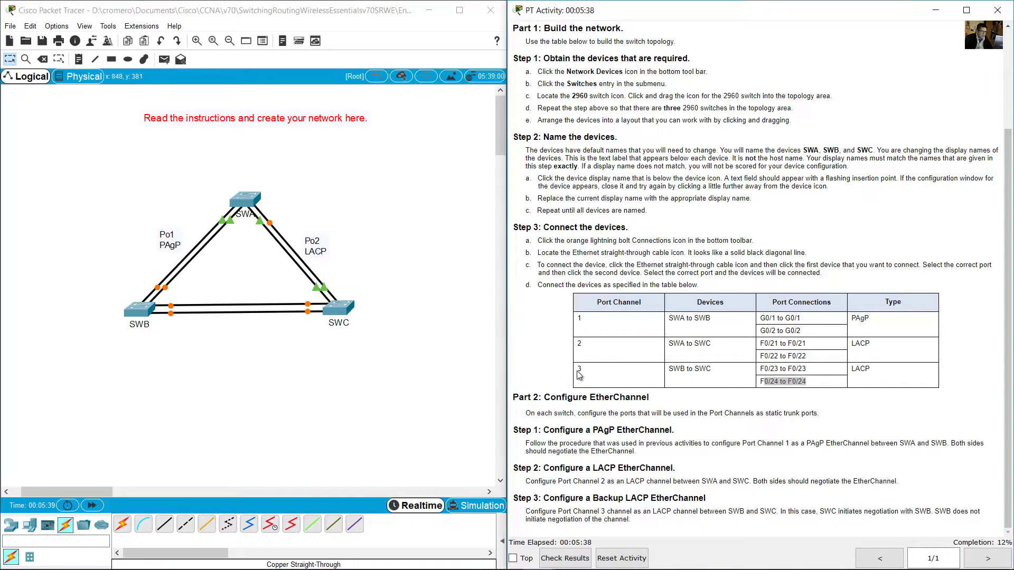
drag(856, 370, 875, 371)
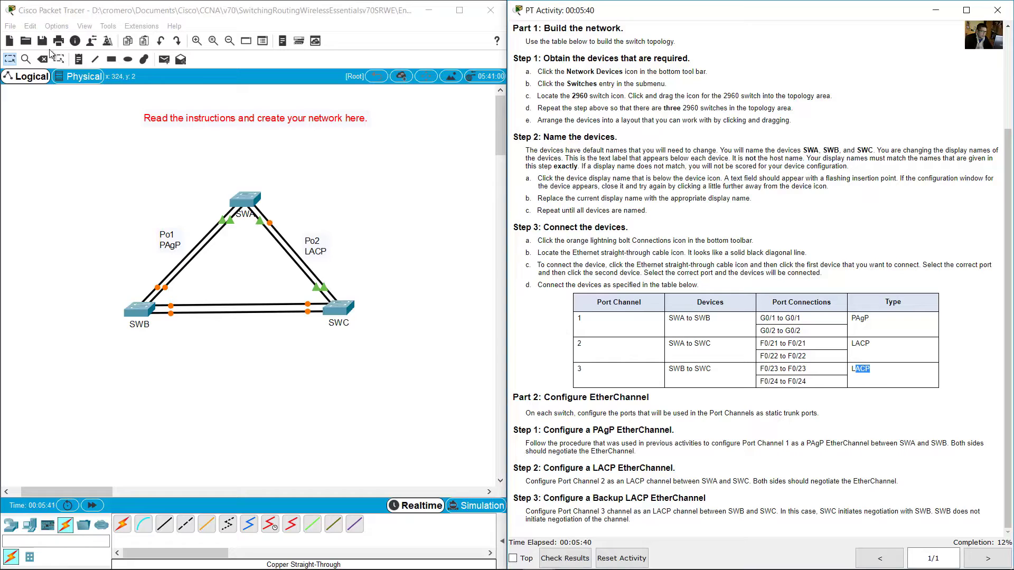
click(195, 234)
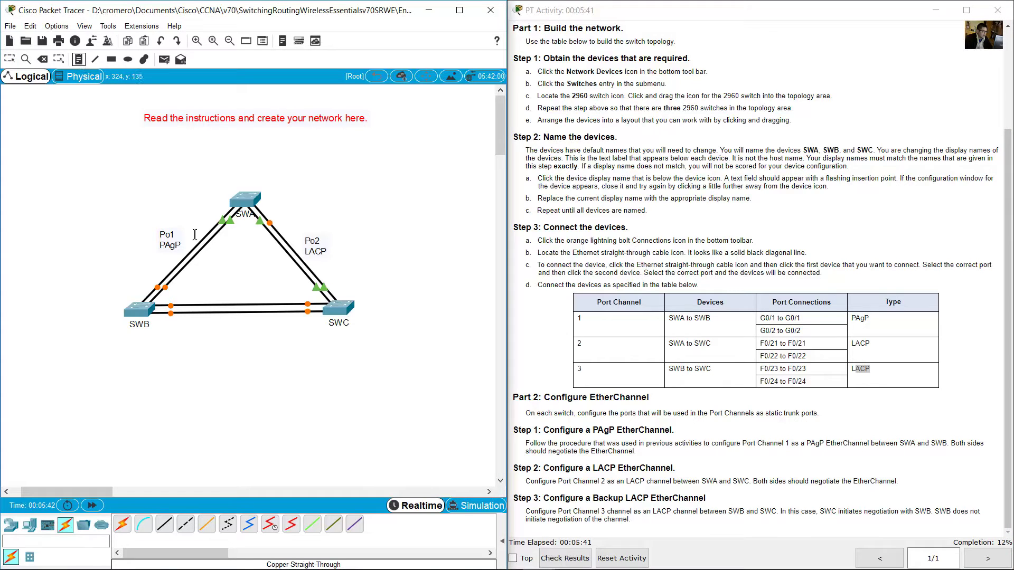
click(216, 325)
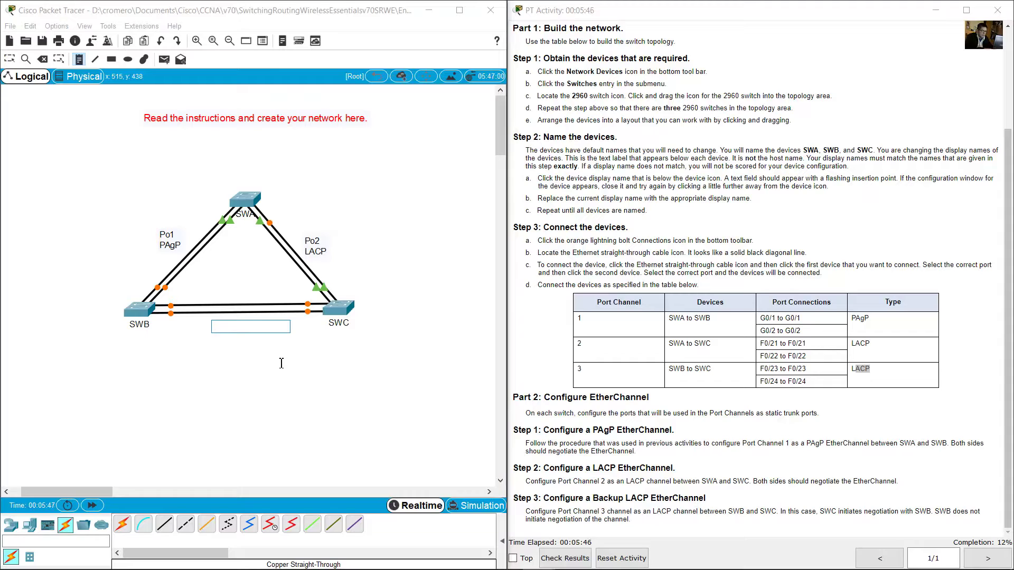
text(Po3)
key(Return)
text(LACP)
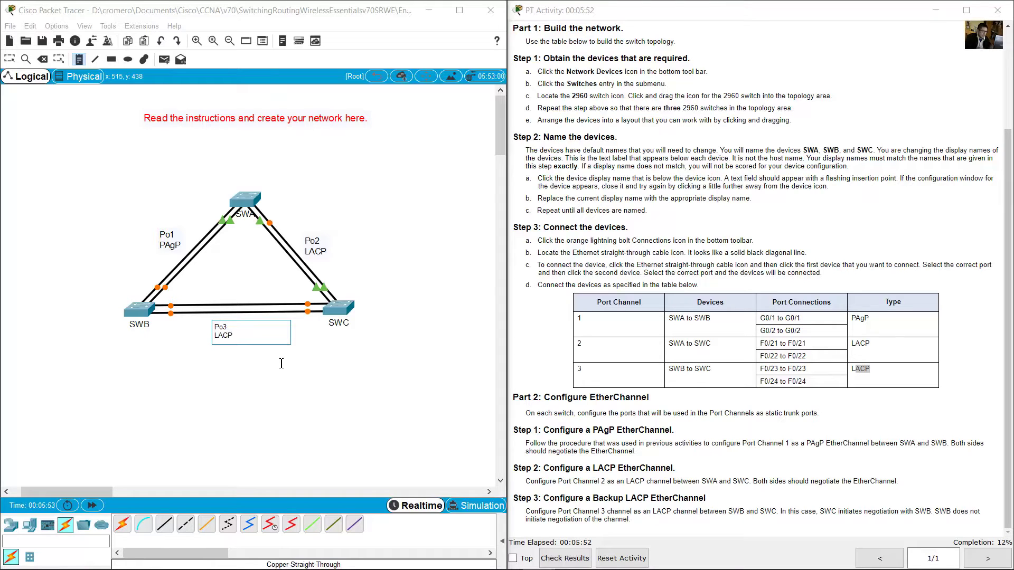
key(Escape)
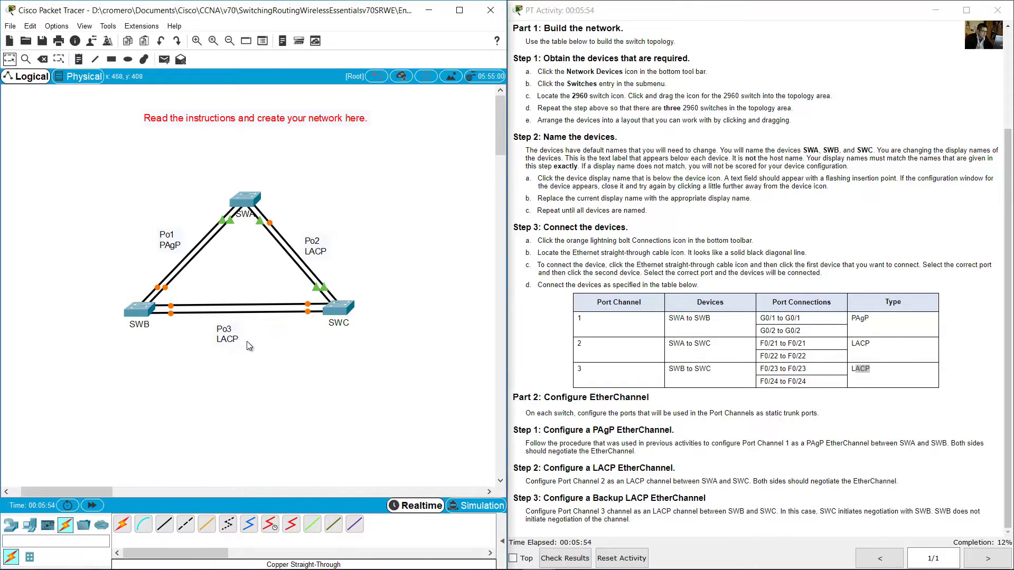
drag(233, 338, 257, 338)
click(385, 220)
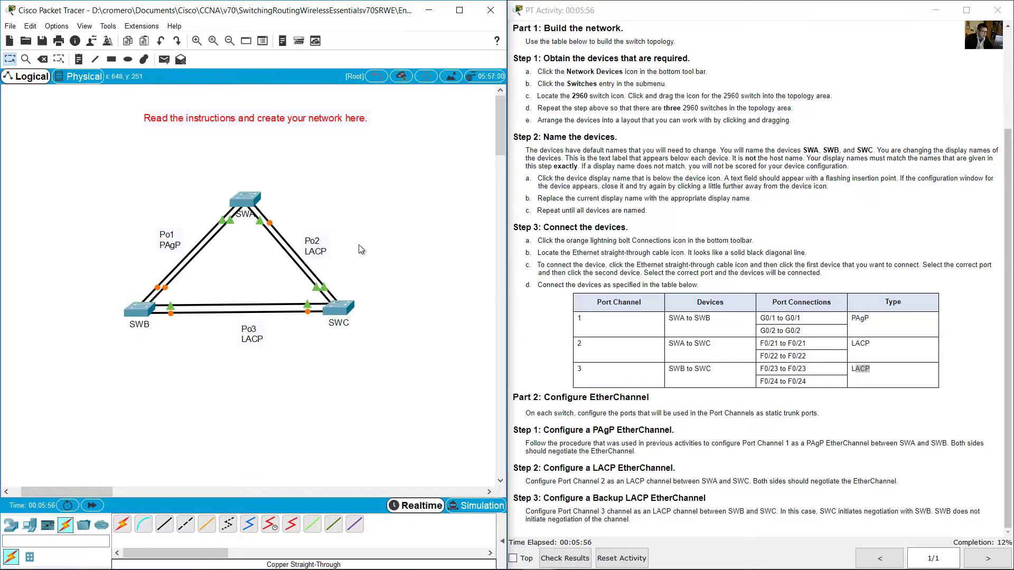
drag(307, 251, 317, 244)
Read the Part 2 instructions for configuring Port Channel 1 as a PAgP EtherChannel and relate them to the SWA–SWB links.
click(806, 343)
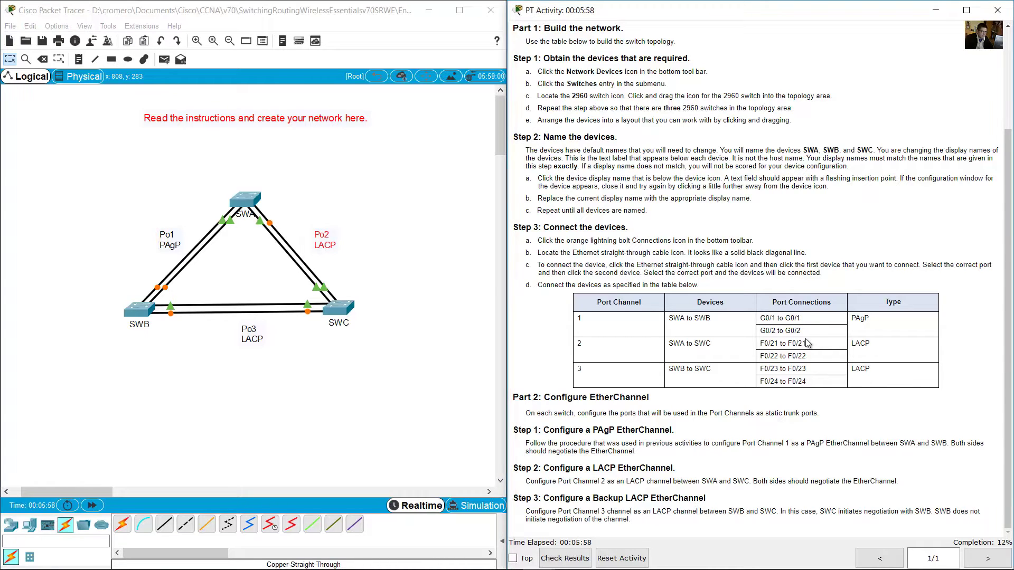
drag(555, 397, 632, 397)
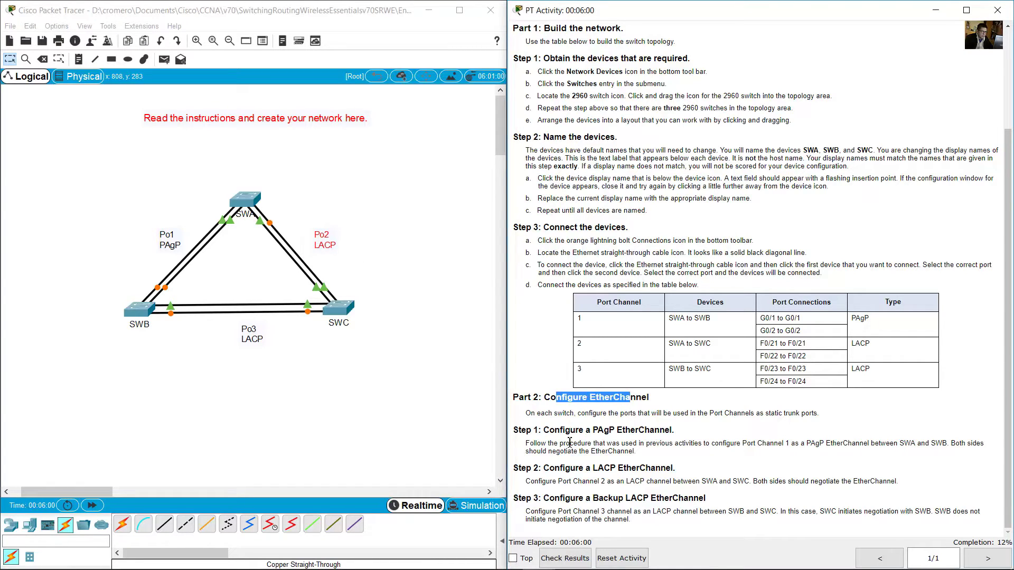
drag(550, 430, 674, 430)
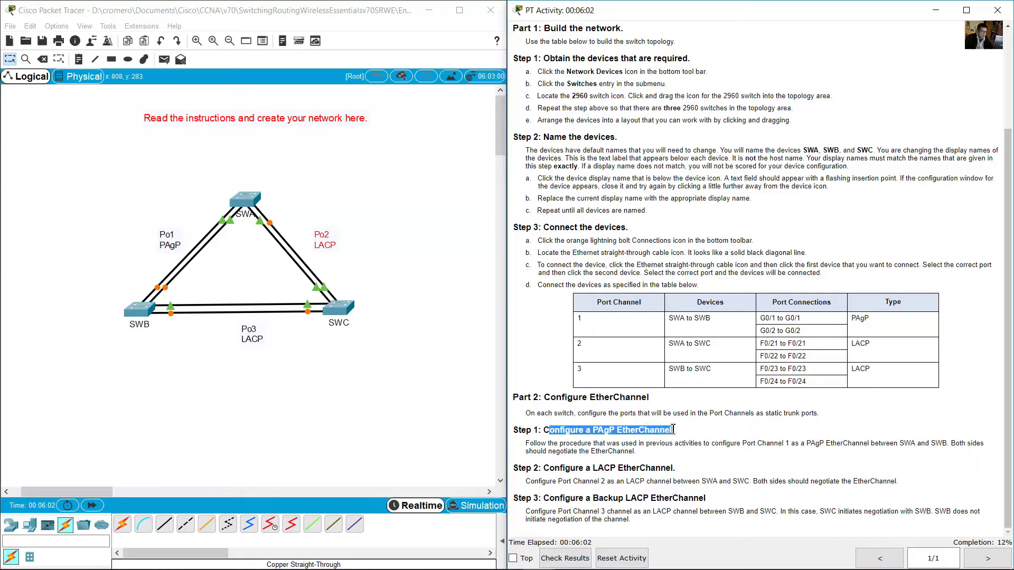
drag(742, 443, 796, 443)
drag(120, 193, 206, 275)
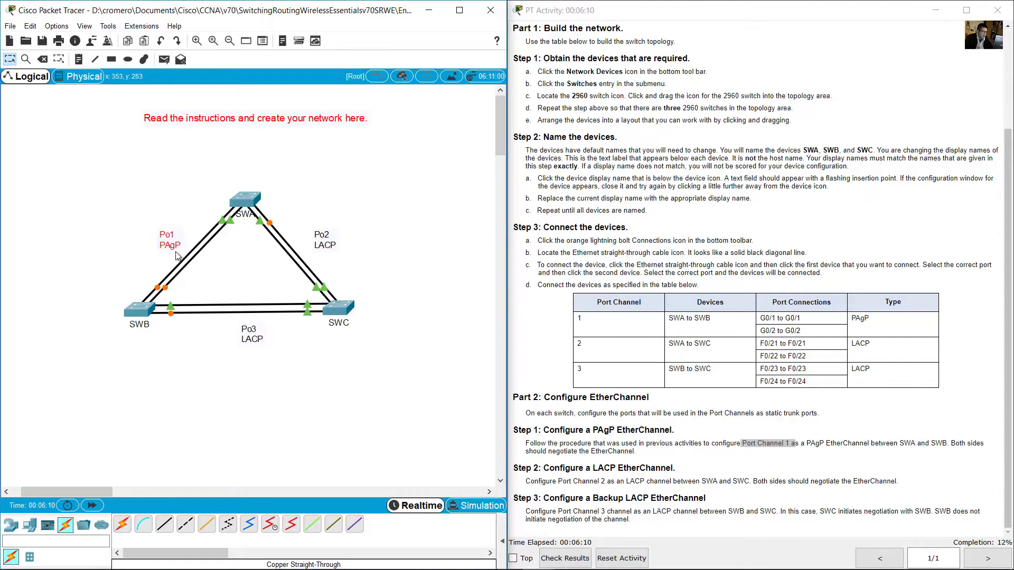
click(214, 183)
drag(725, 443, 949, 444)
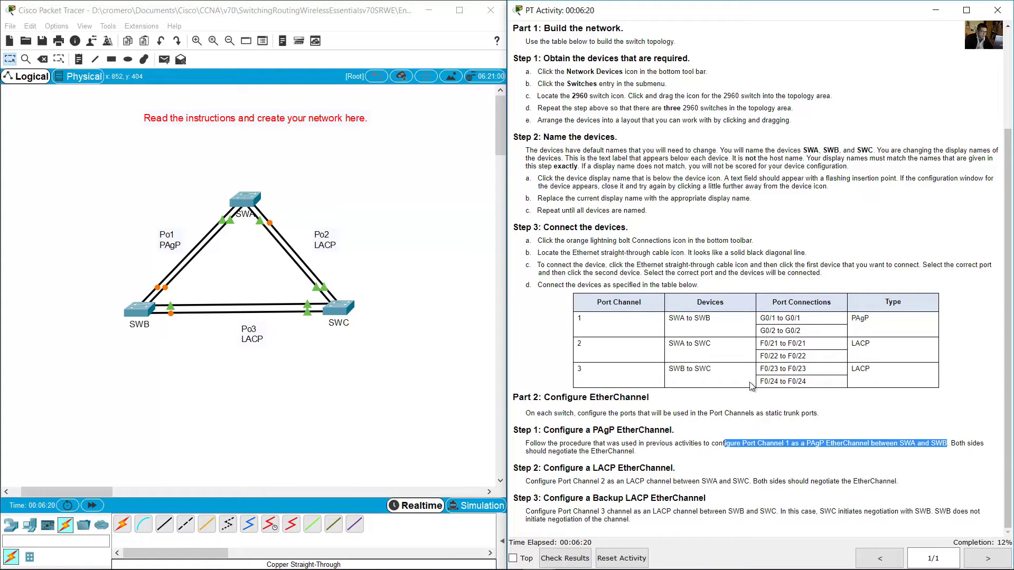
drag(293, 157, 184, 244)
drag(87, 273, 168, 360)
click(947, 446)
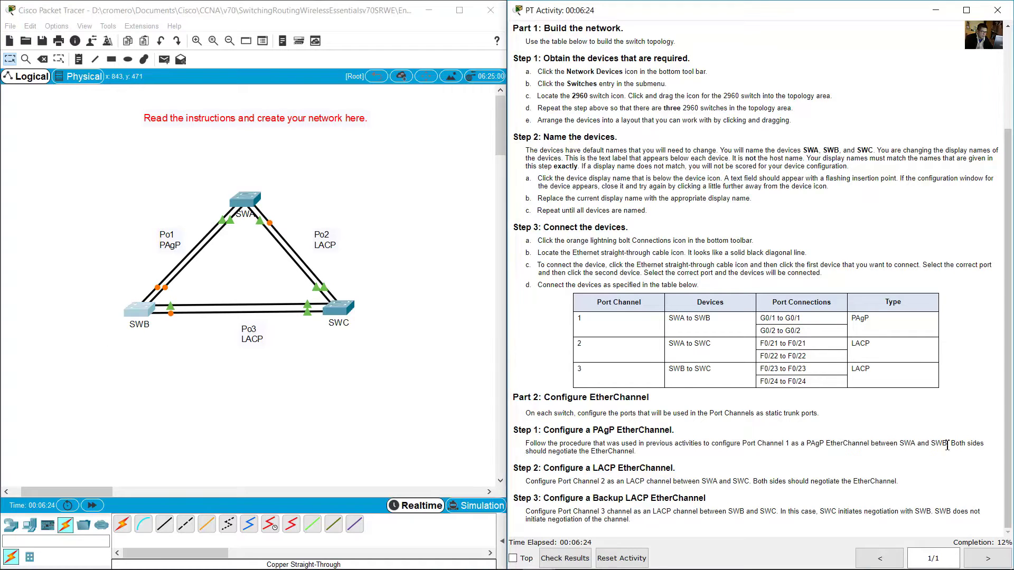
drag(956, 448, 639, 457)
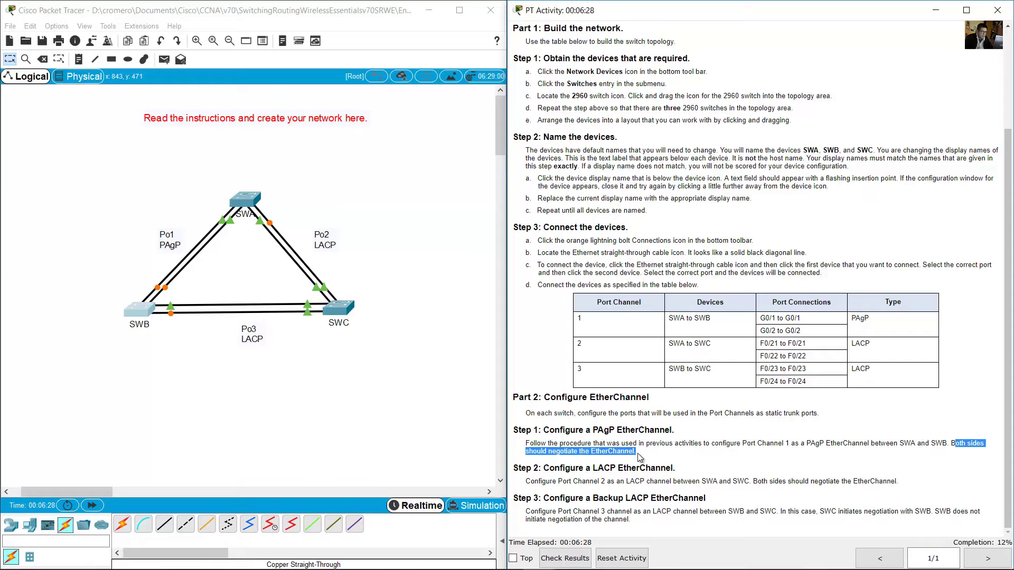
click(279, 173)
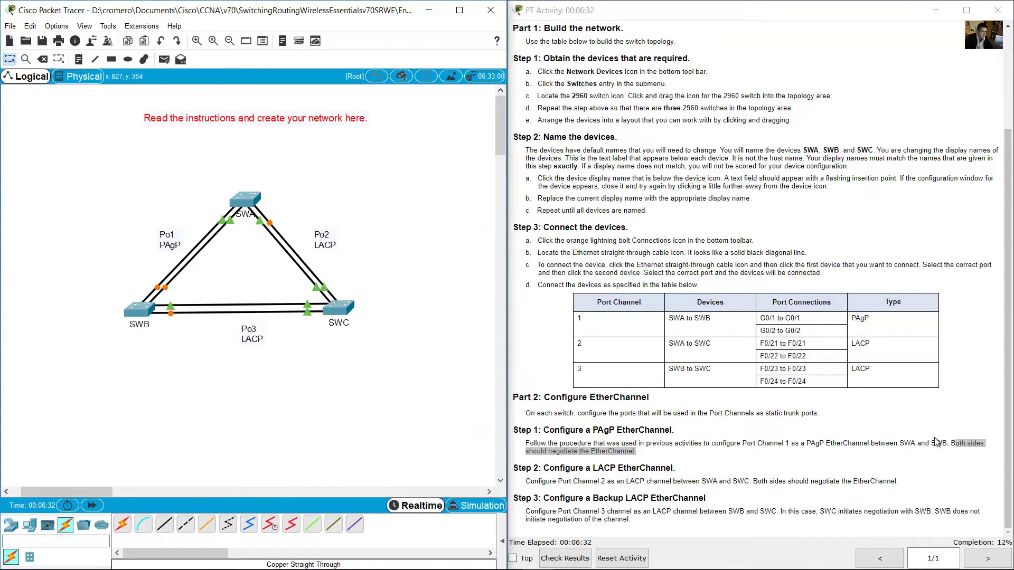
Add a note reading "desirable" beside the SWA end of the Port Channel 1 links.
drag(127, 212, 178, 255)
key(n)
click(149, 203)
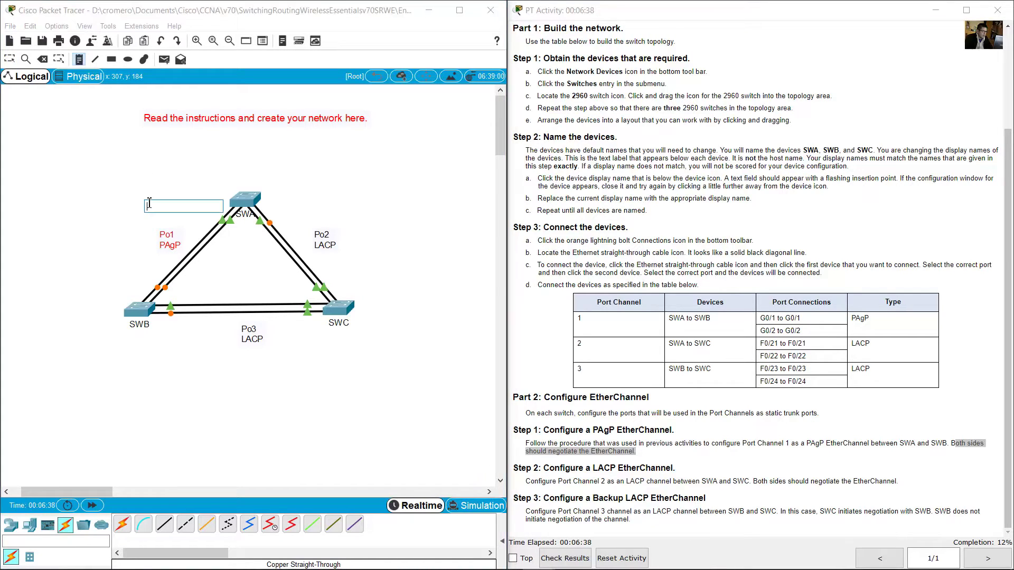
text(desirable)
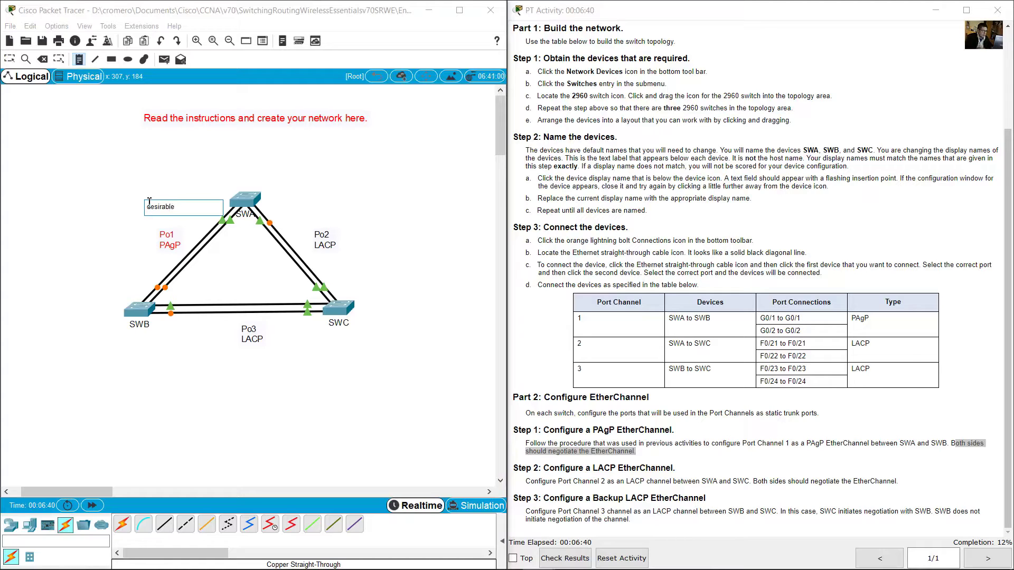
click(10, 59)
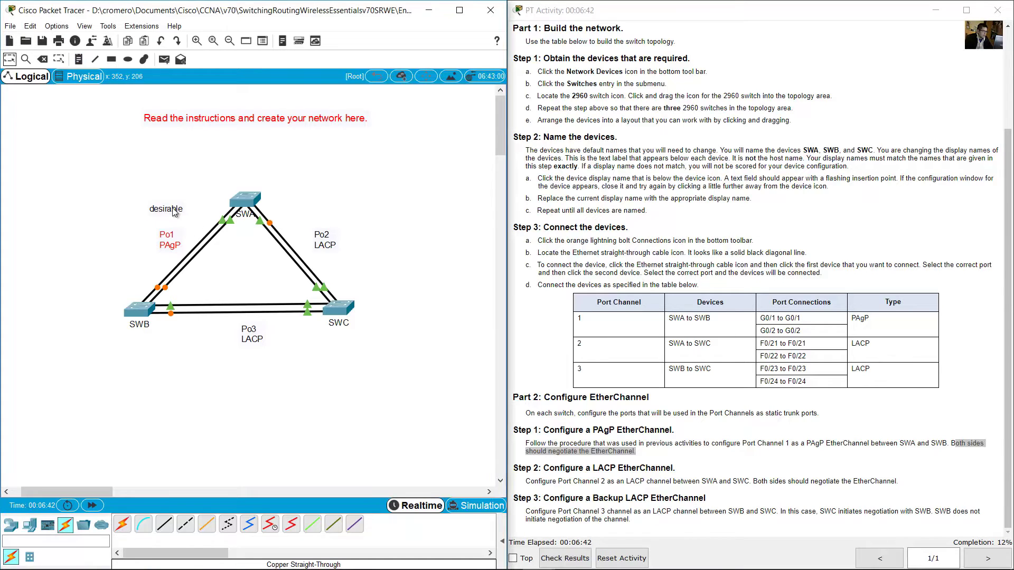
drag(175, 211, 195, 214)
drag(925, 443, 571, 452)
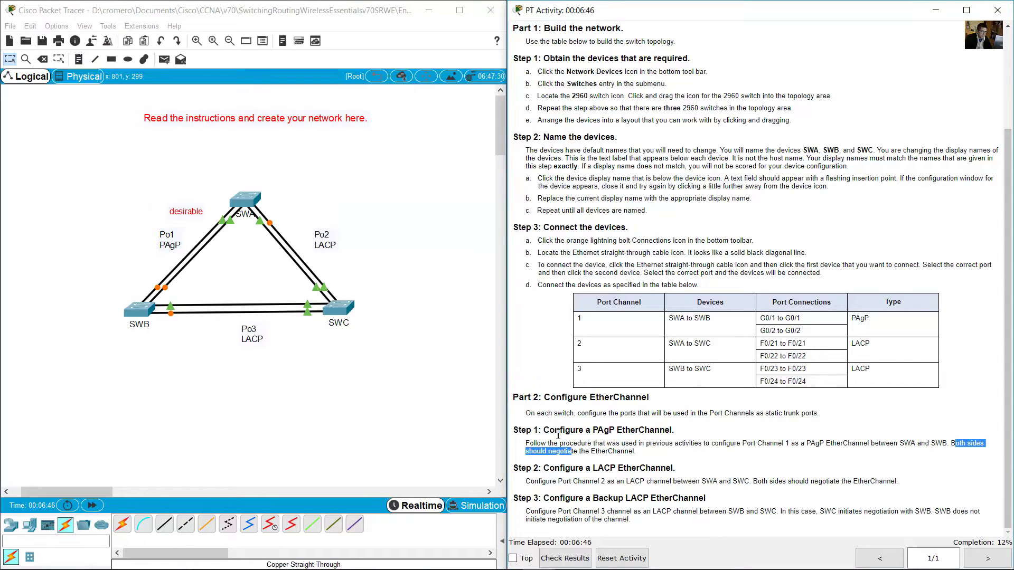
Duplicate the "desirable" note, place the copy beside the SWB end, and shift the Po1 note slightly away from the links.
click(182, 206)
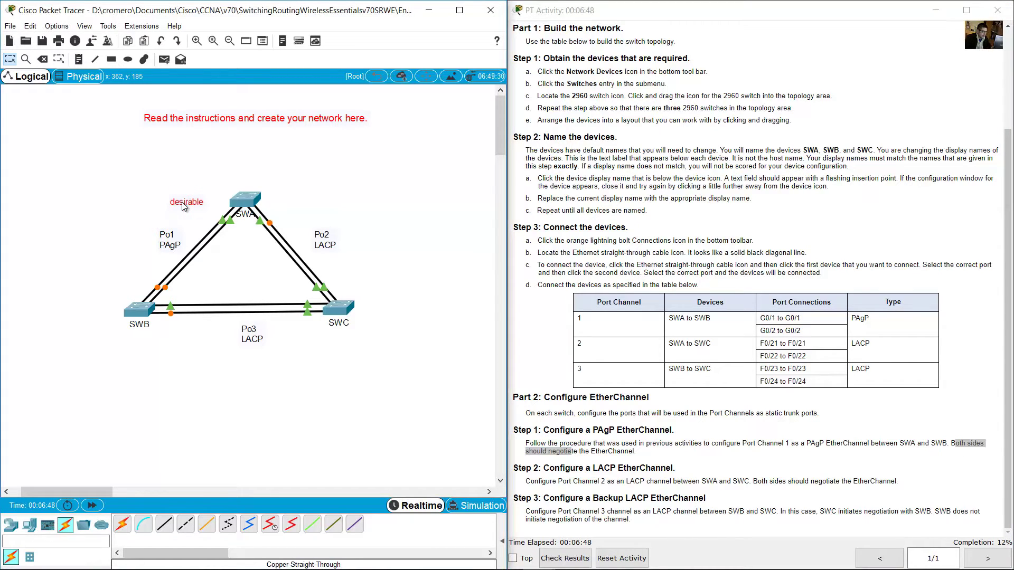
key(ctrl+c)
key(ctrl+v)
drag(195, 174, 140, 286)
drag(197, 207, 195, 208)
drag(134, 278, 128, 276)
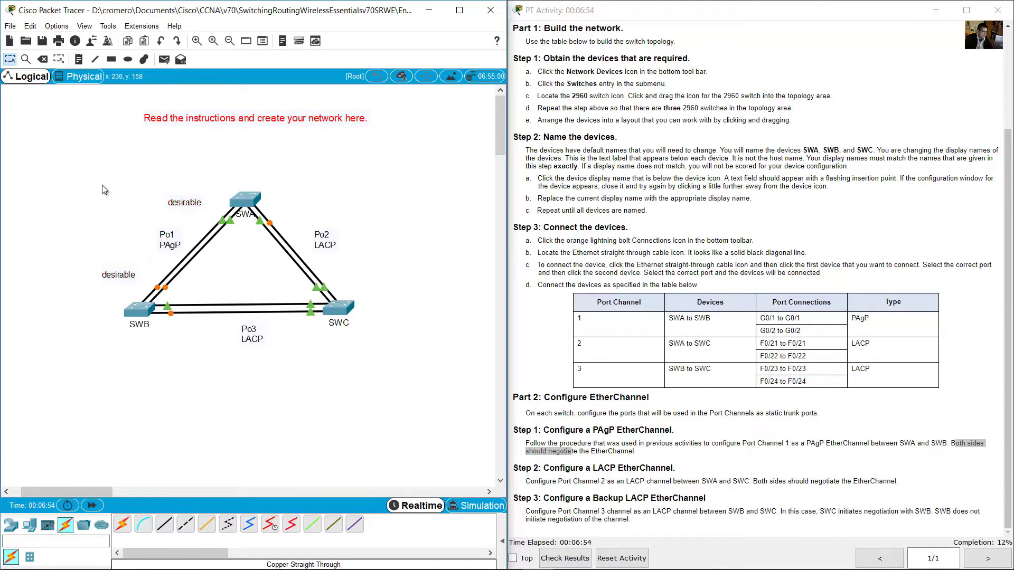
drag(172, 234, 166, 237)
Check the port labels on the SWA–SWB links, then bring up SWA's command line in a widened window below the topology.
drag(108, 183, 195, 273)
click(252, 256)
mouse_move(222, 226)
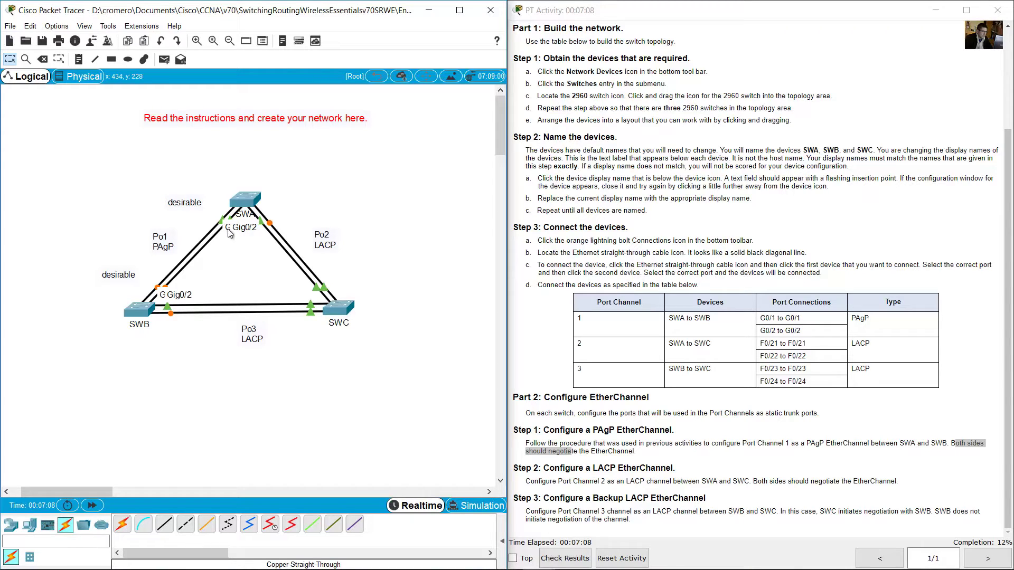
drag(209, 171, 243, 243)
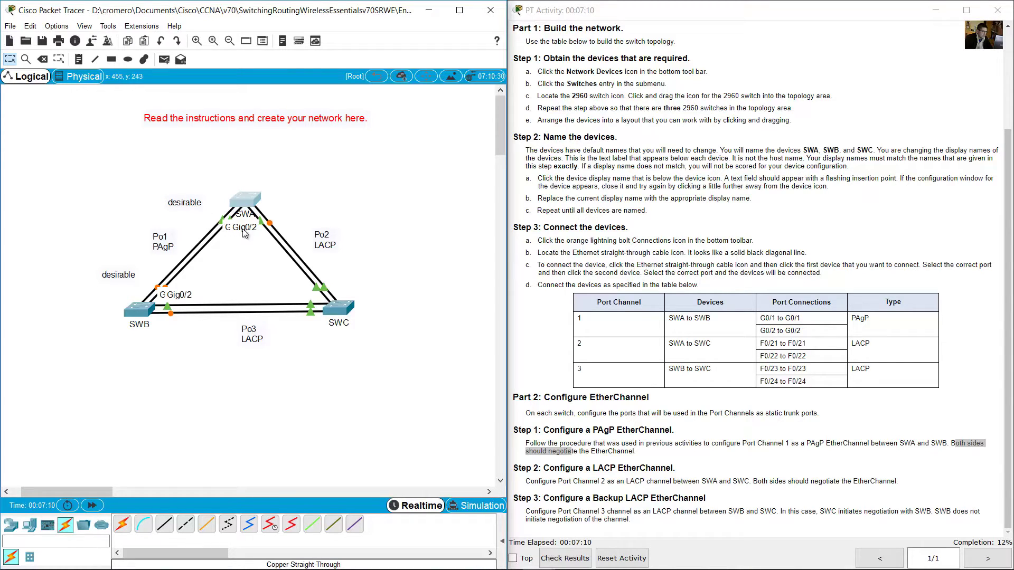
click(248, 199)
drag(462, 127, 321, 201)
click(476, 119)
drag(498, 137, 499, 152)
click(246, 104)
drag(387, 212, 217, 258)
drag(328, 282, 549, 285)
key(Return)
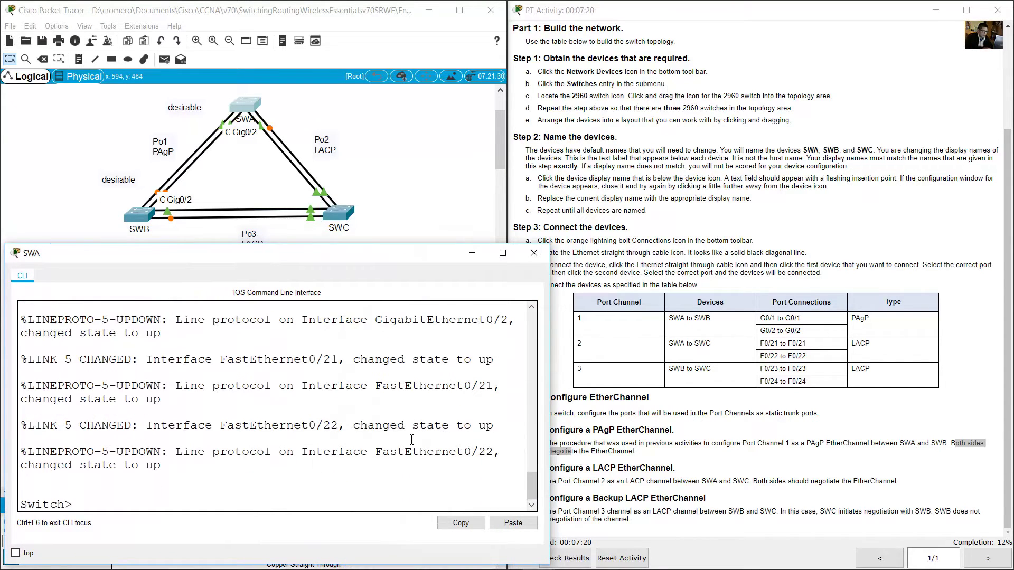
Enter global configuration mode on SWA and set its hostname to SWA.
text(en)
key(Return)
text(conf term)
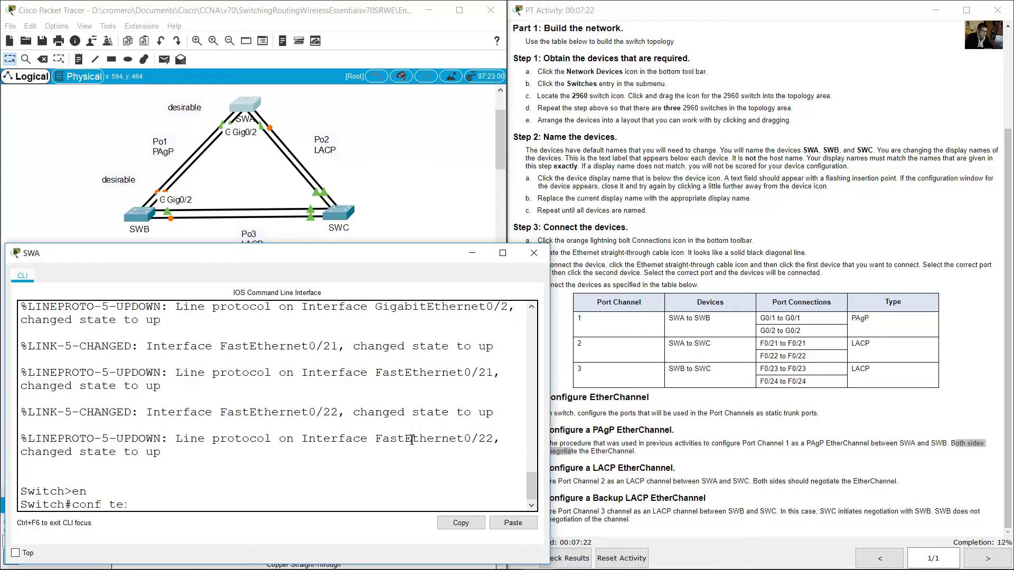
key(Return)
text(host)
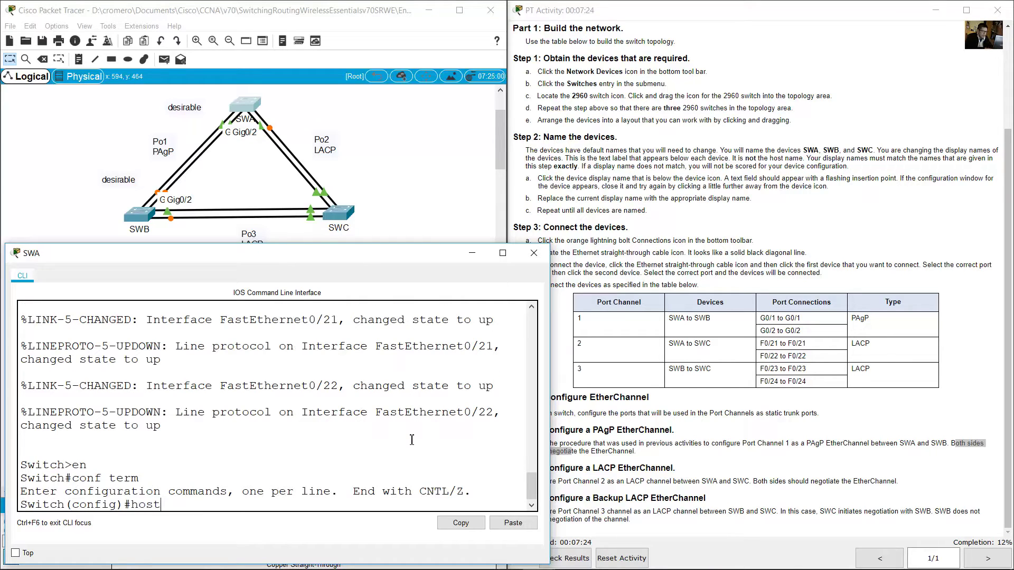
text(name SWA)
key(Return)
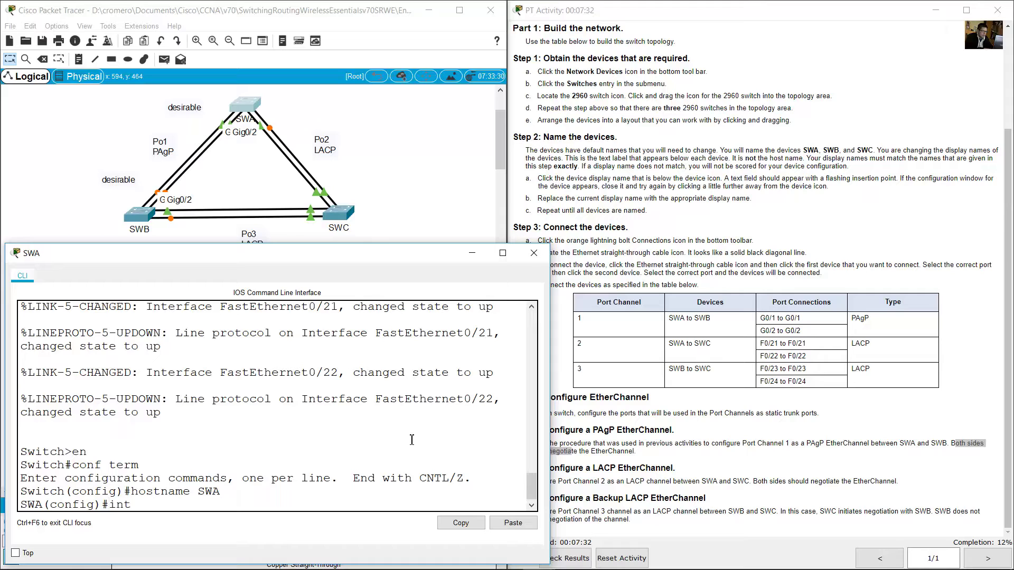
Shut down interface range g0/1-2 on SWA and review the commands entered for it.
text(int range g0/1-2)
key(Return)
text(shutdown)
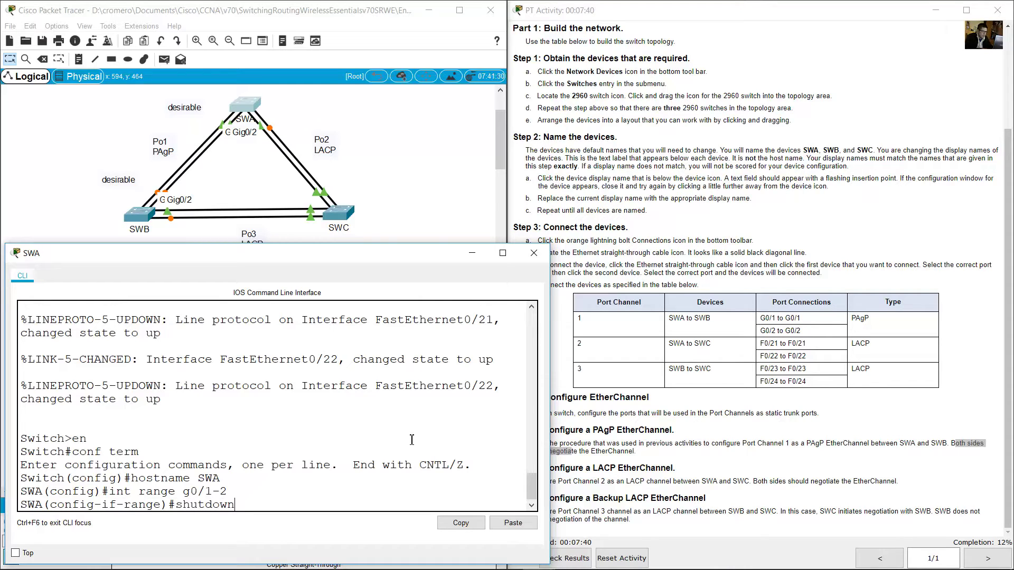
key(Return)
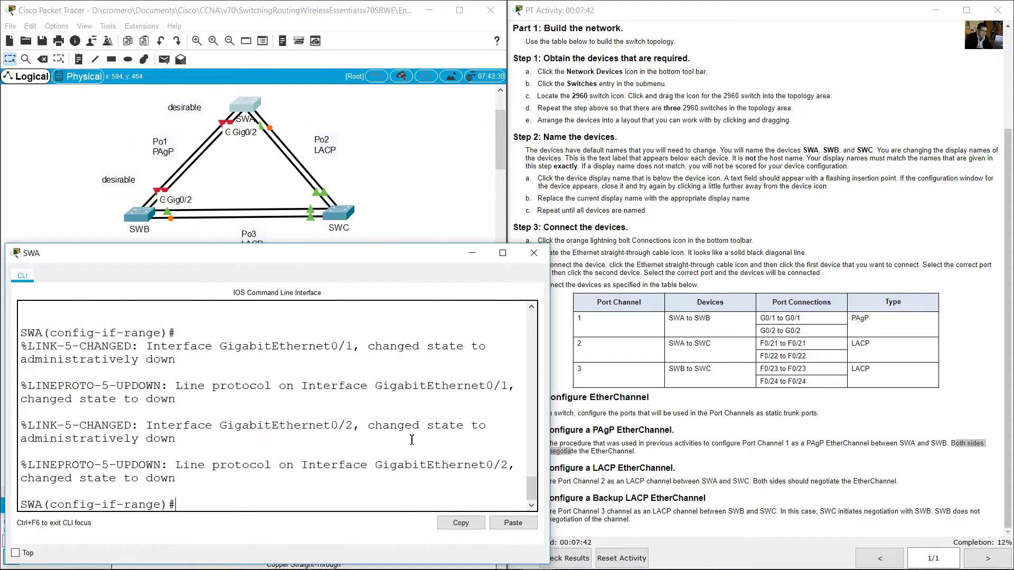
scroll(412, 440, up, 2)
drag(116, 344, 276, 360)
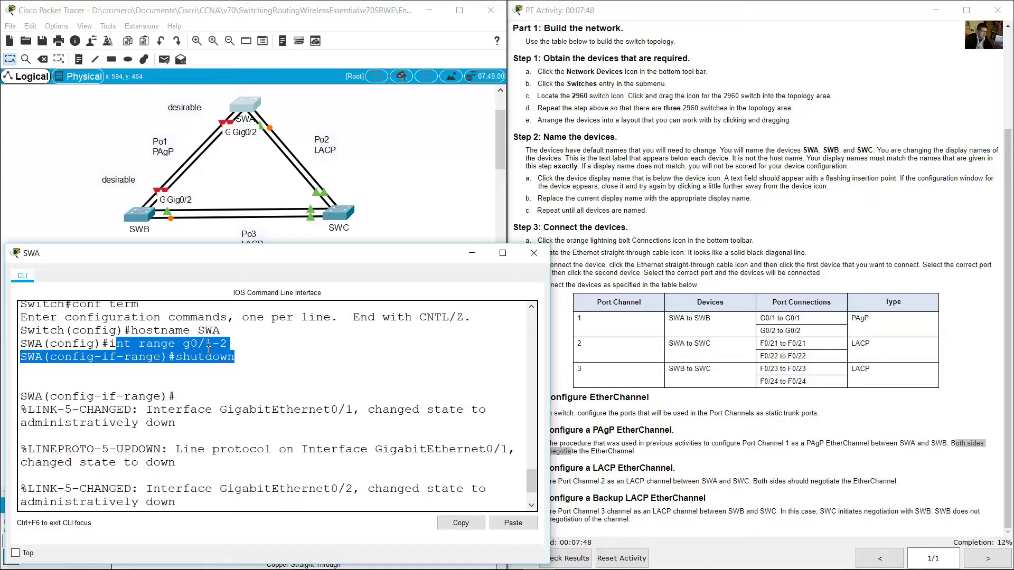
Set SWA's selected GigabitEthernet interfaces to static trunk mode with switchport mode trunk.
scroll(209, 348, down, 3)
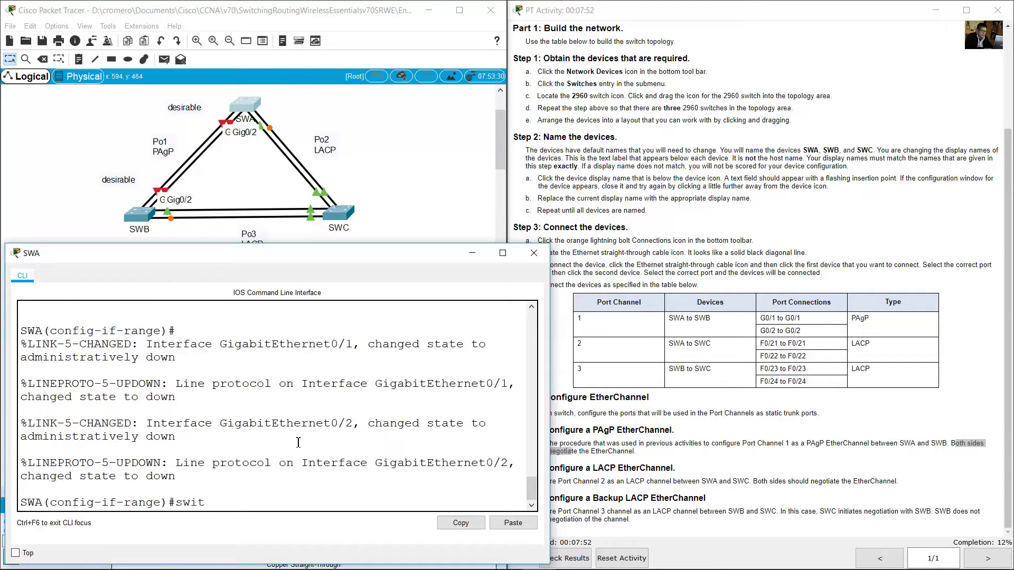
text(chport mode trunk)
key(Return)
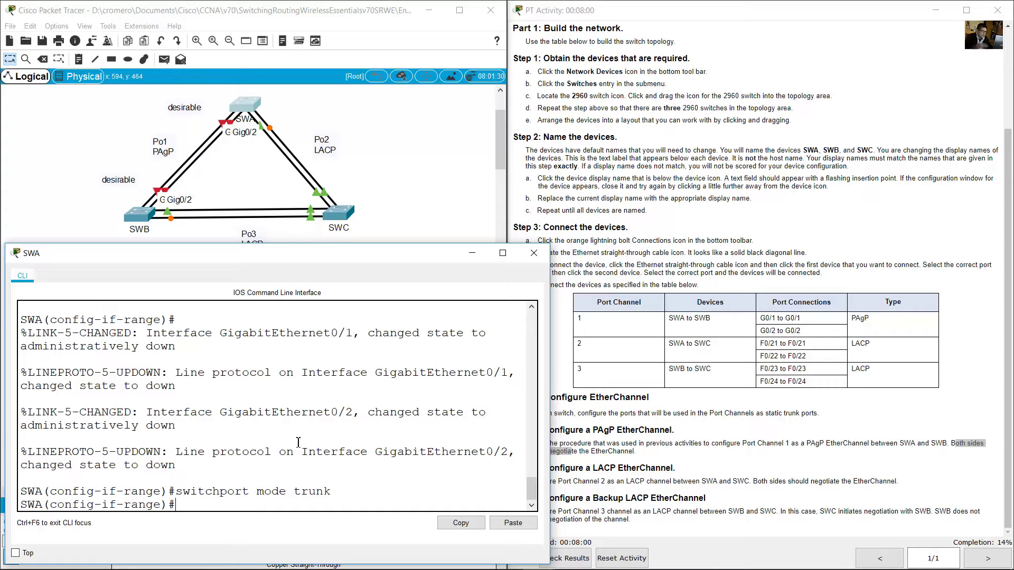
Assign SWA's g0/1-2 interfaces to channel-group 1 in desirable mode, matching the note on the topology.
text(channel-group)
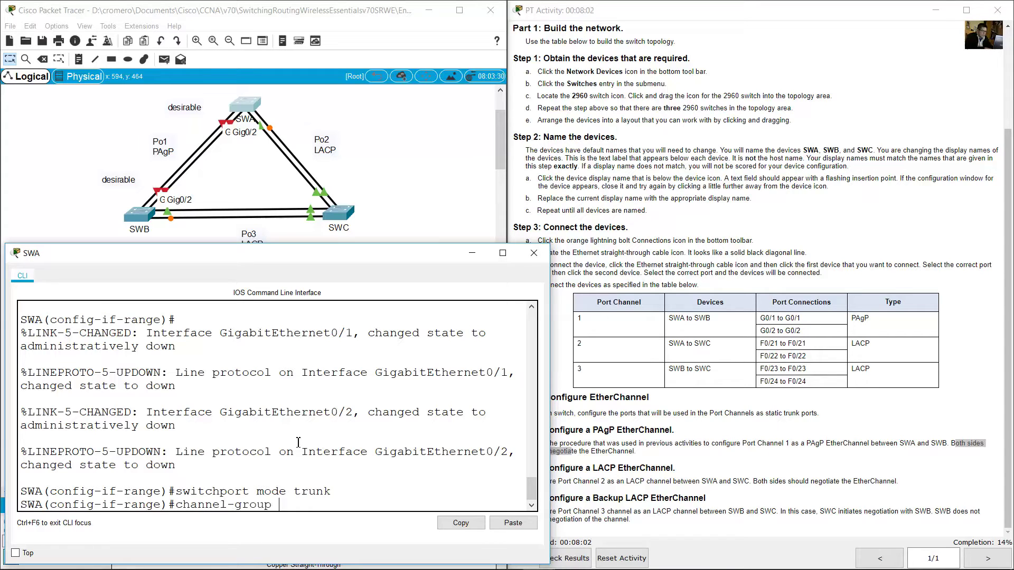
text( 1 mode desa)
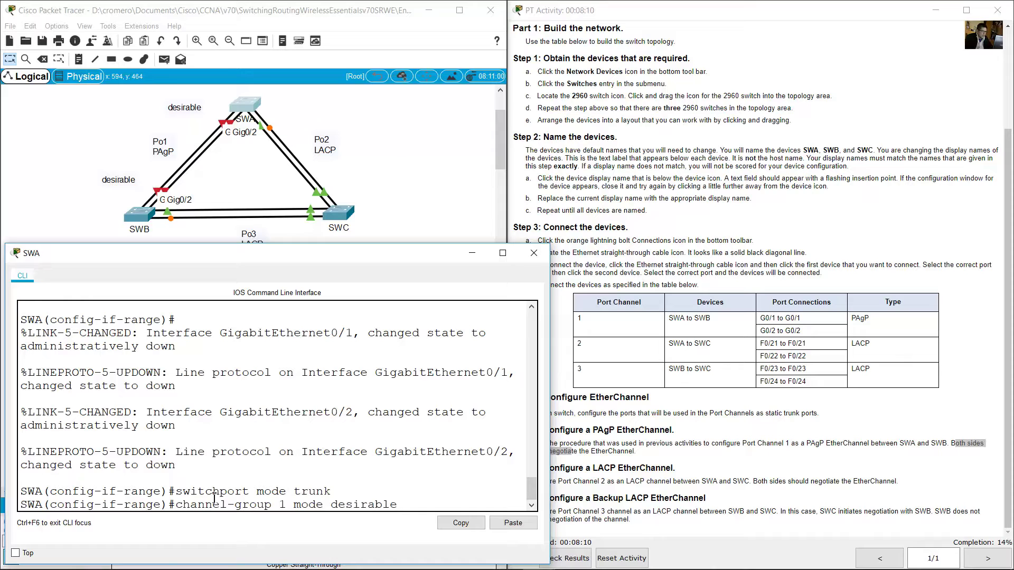
drag(191, 506, 279, 506)
double_click(344, 507)
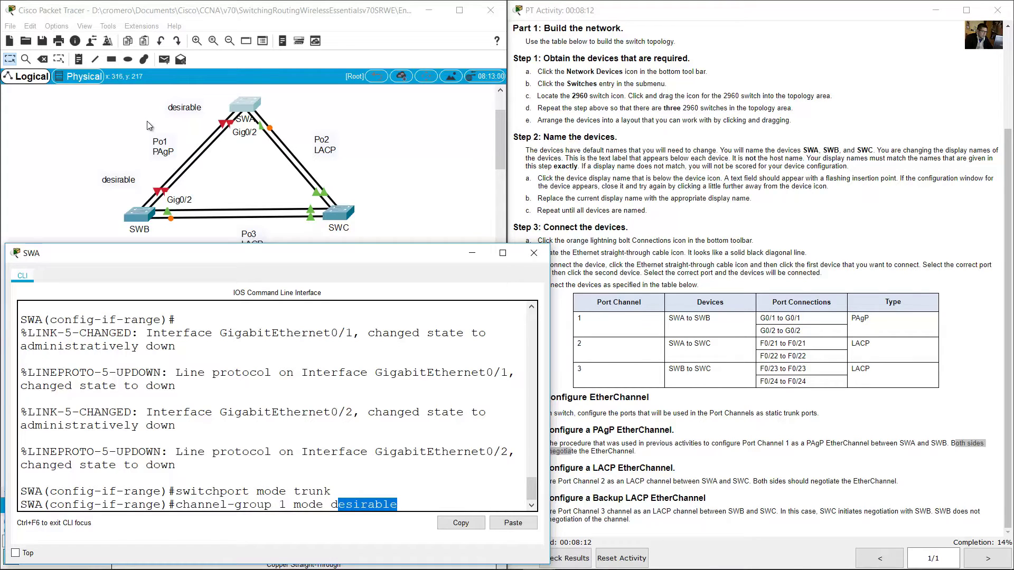
drag(125, 121, 172, 157)
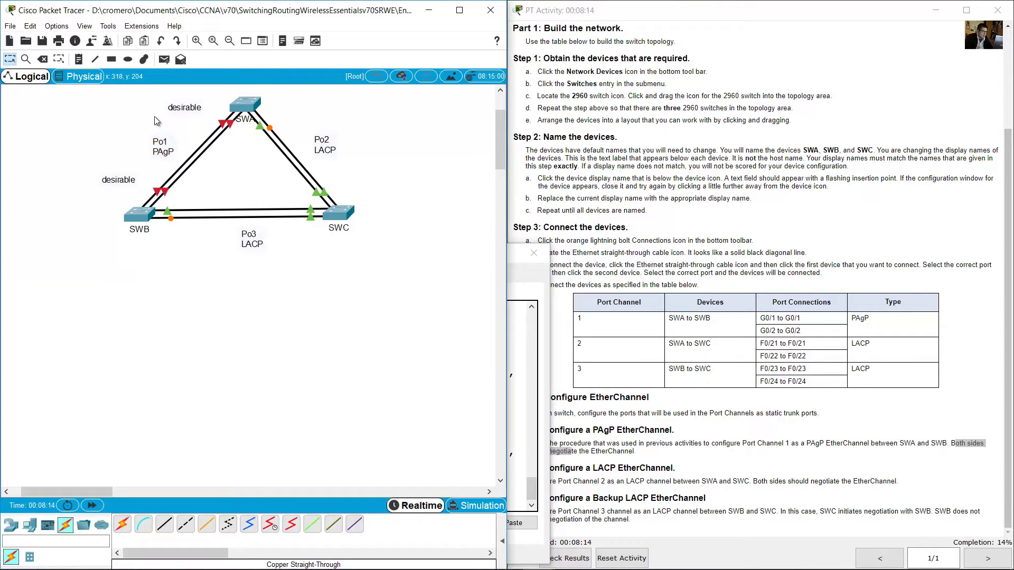
drag(150, 102, 209, 121)
click(241, 104)
click(413, 506)
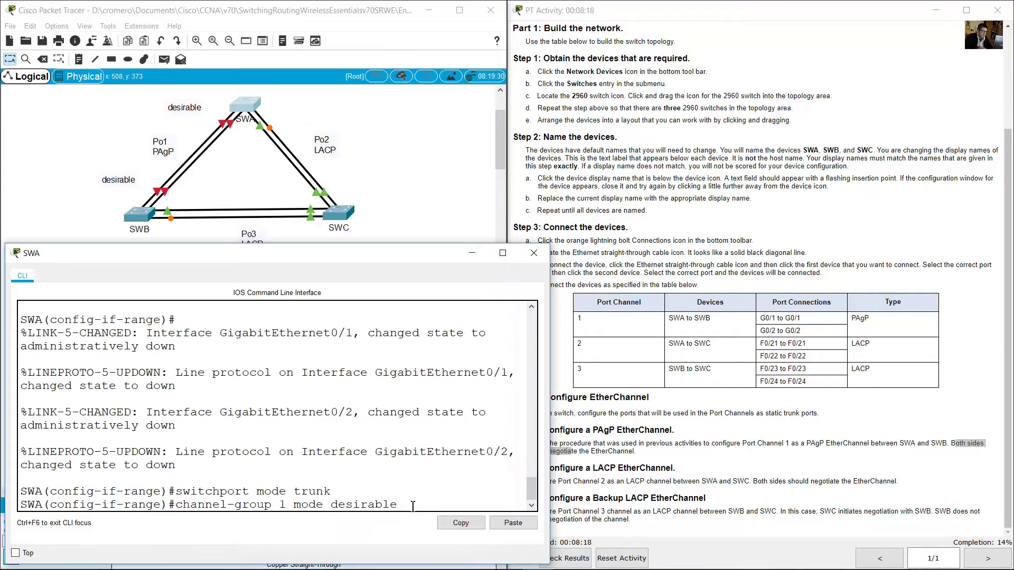
key(Return)
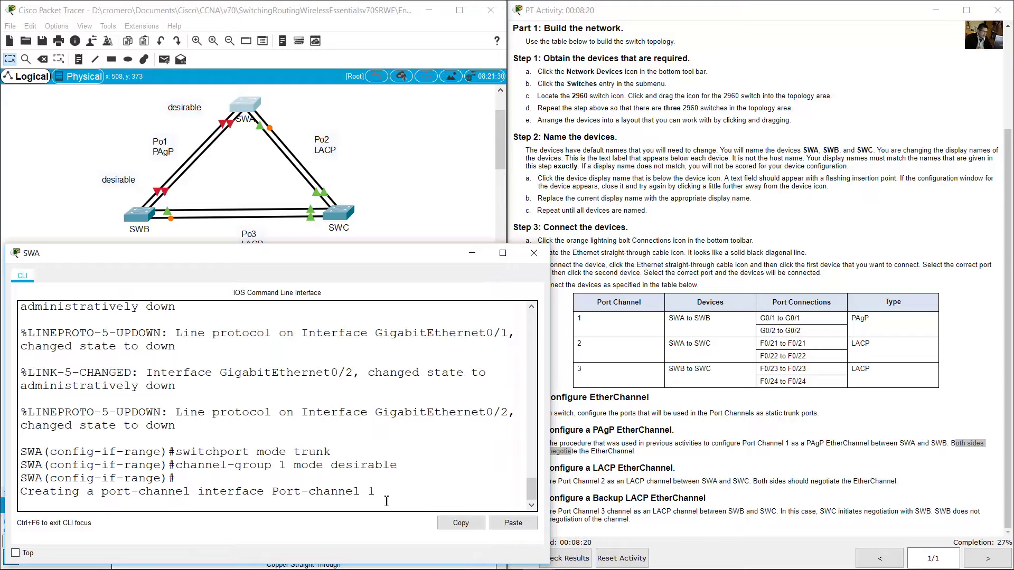
drag(272, 491, 378, 492)
click(415, 496)
key(Return)
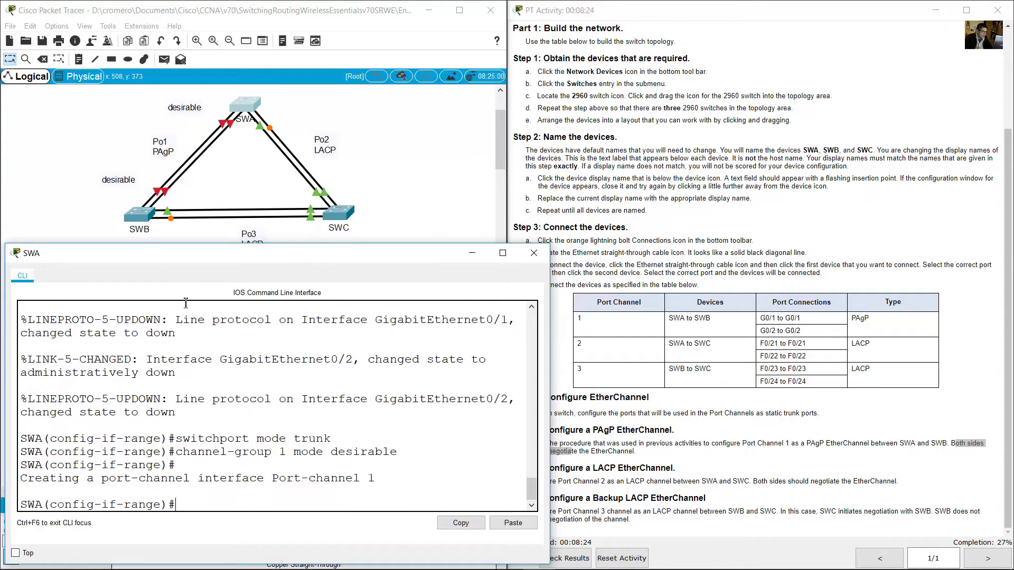
Bring up SWB's command line at the user prompt in a widened window below the topology.
click(214, 185)
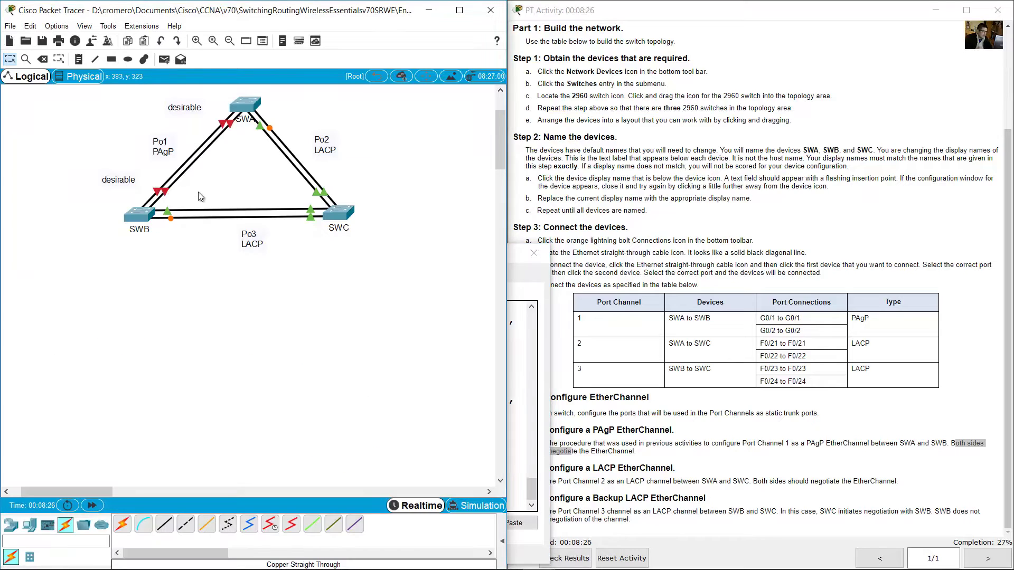
mouse_move(158, 195)
click(139, 214)
drag(407, 141, 85, 265)
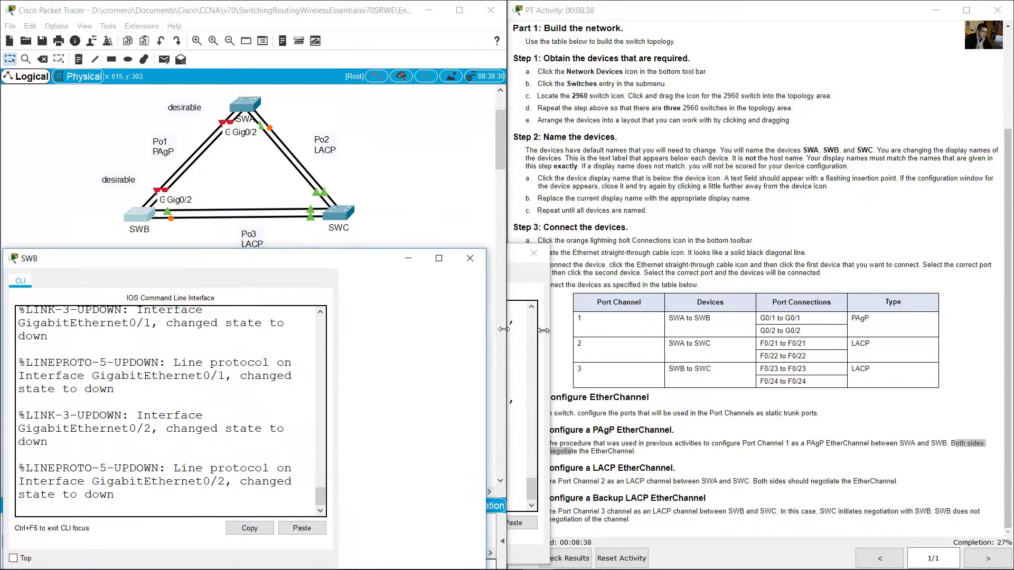
drag(322, 325, 547, 326)
key(Return)
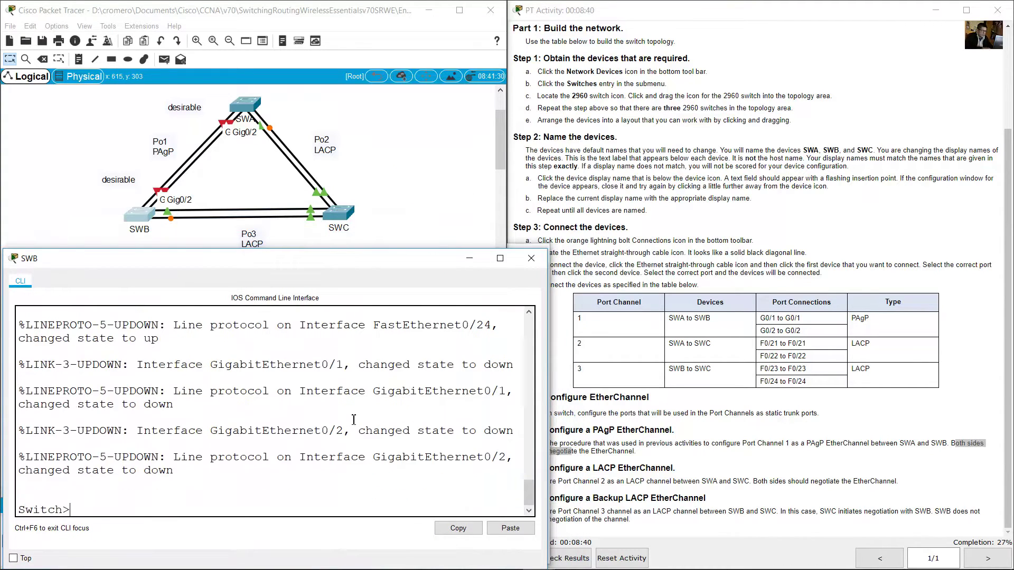
Enter global configuration mode on SWB and set its hostname to SWB.
text(en)
key(Return)
text(conf term)
key(Return)
text(hostname )
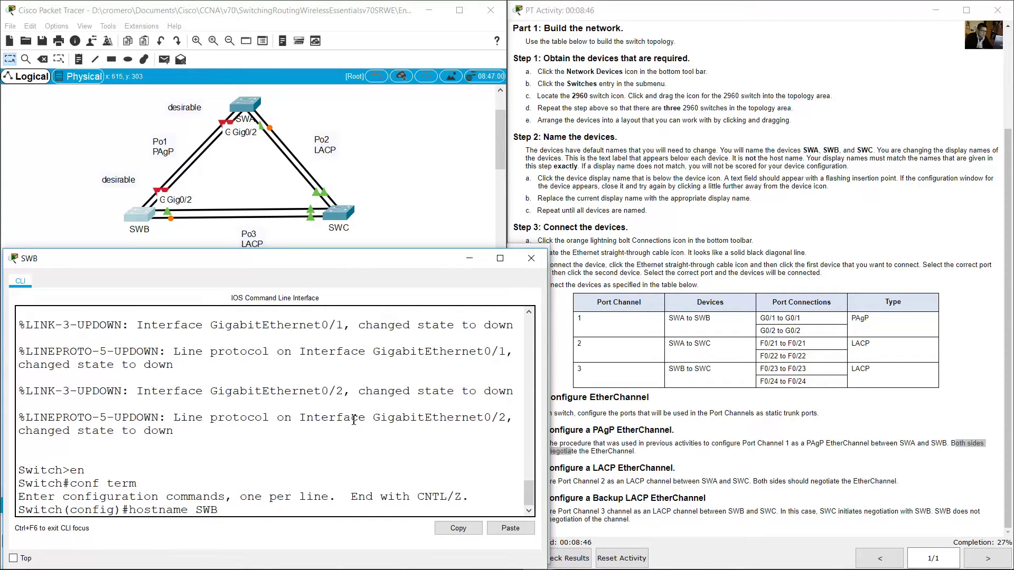
text(SWB)
key(Return)
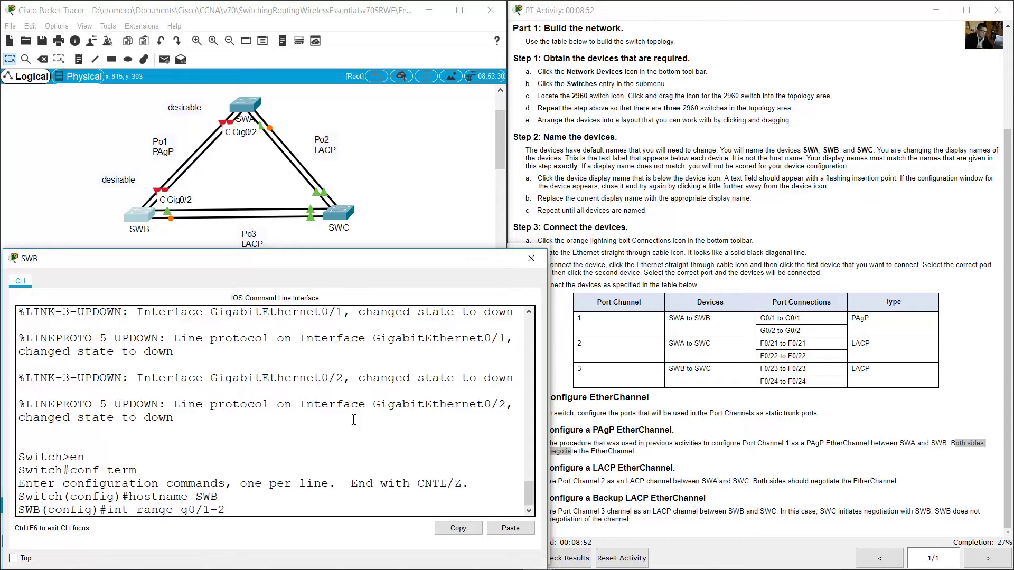
Select interface range g0/1-2 on SWB and shut both ports down.
key(Return)
text(shutdown)
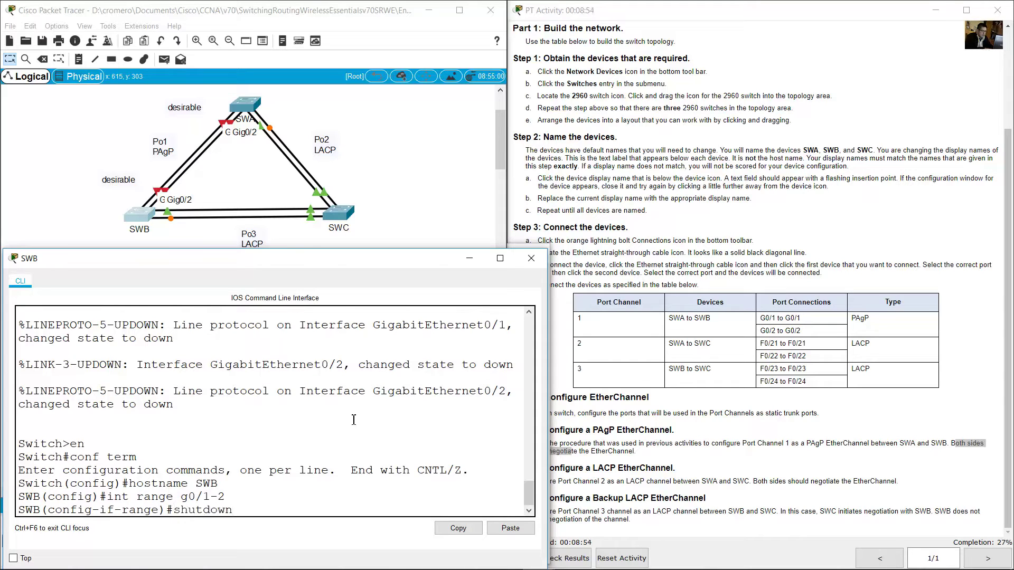
key(Return)
key(Return)
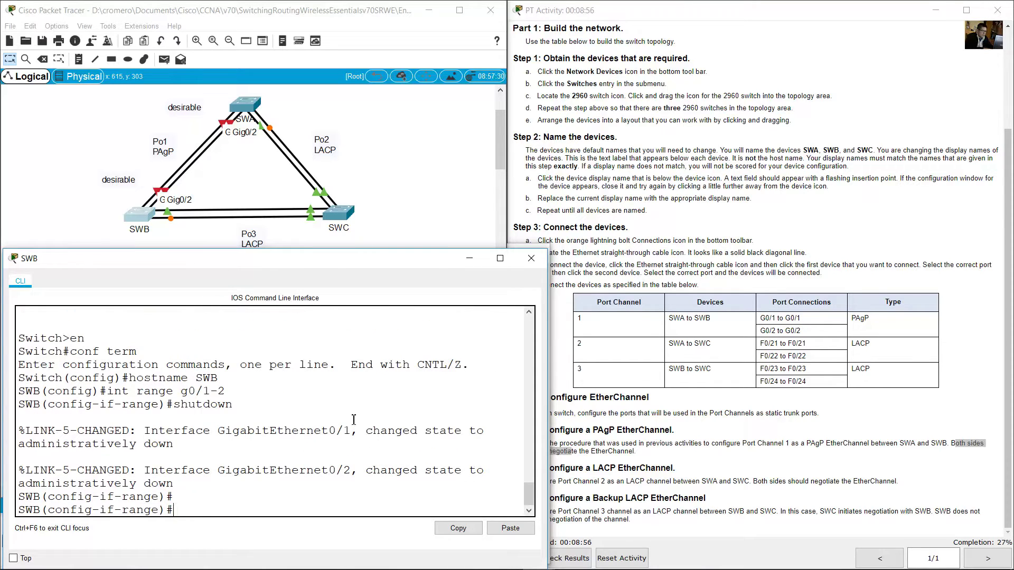
Set SWB's g0/1-2 interfaces to static trunk mode and assign them to channel-group 1 in desirable mode.
text(switchport mode trunk)
key(Return)
text(cha)
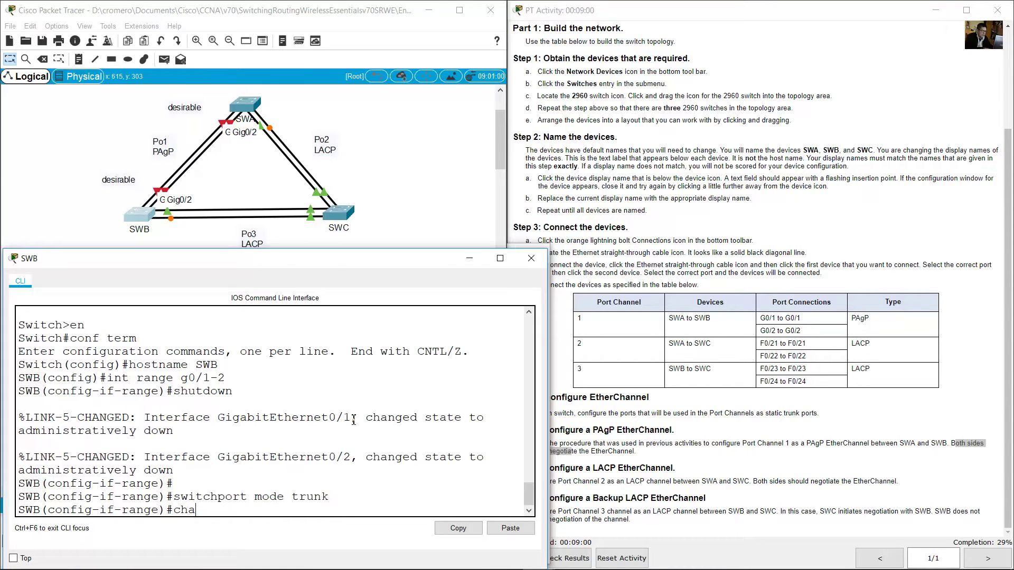
text(nnel-group 1 mode des)
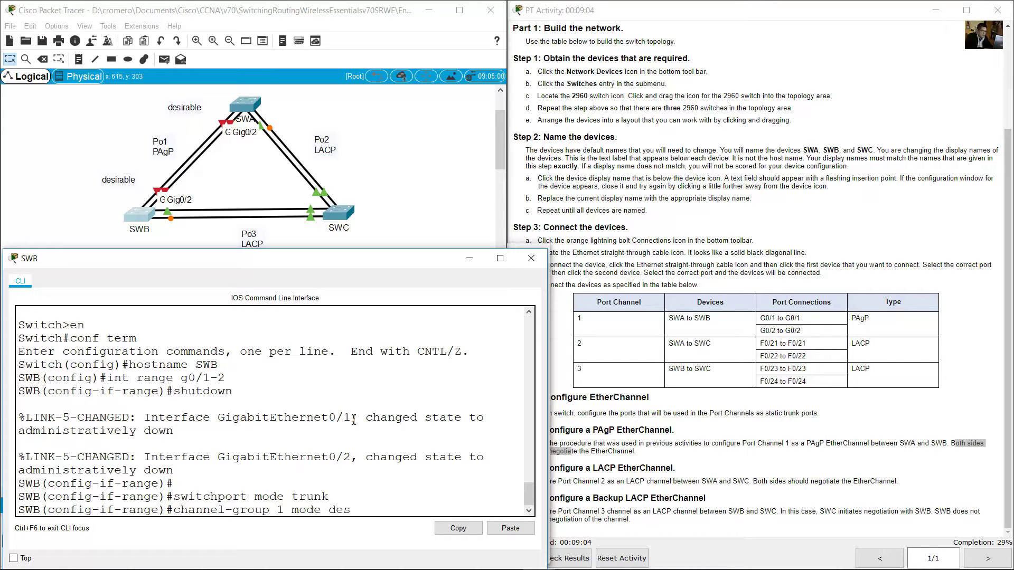
text(irable)
key(Return)
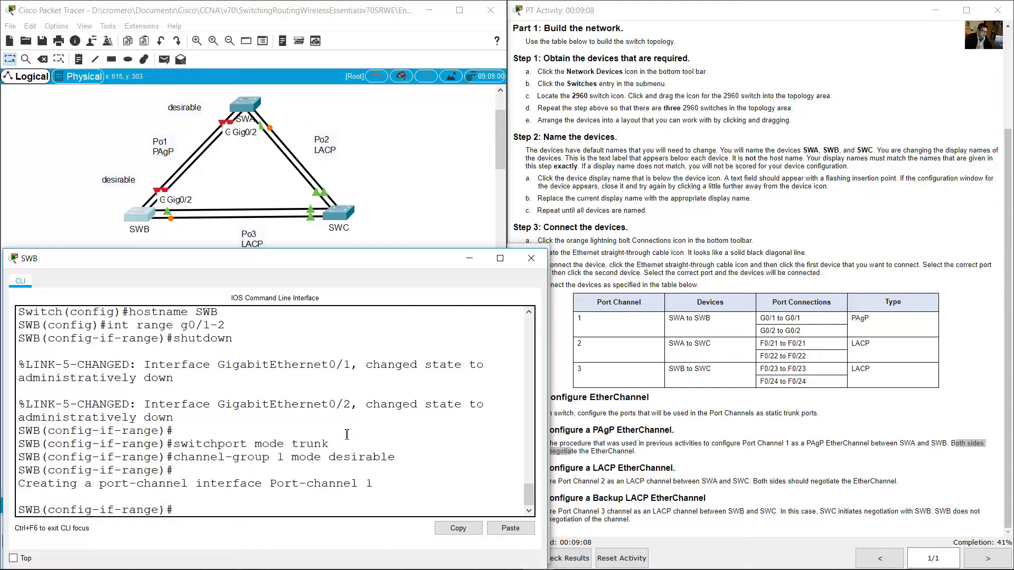
drag(267, 483, 373, 483)
click(237, 425)
drag(227, 457, 395, 458)
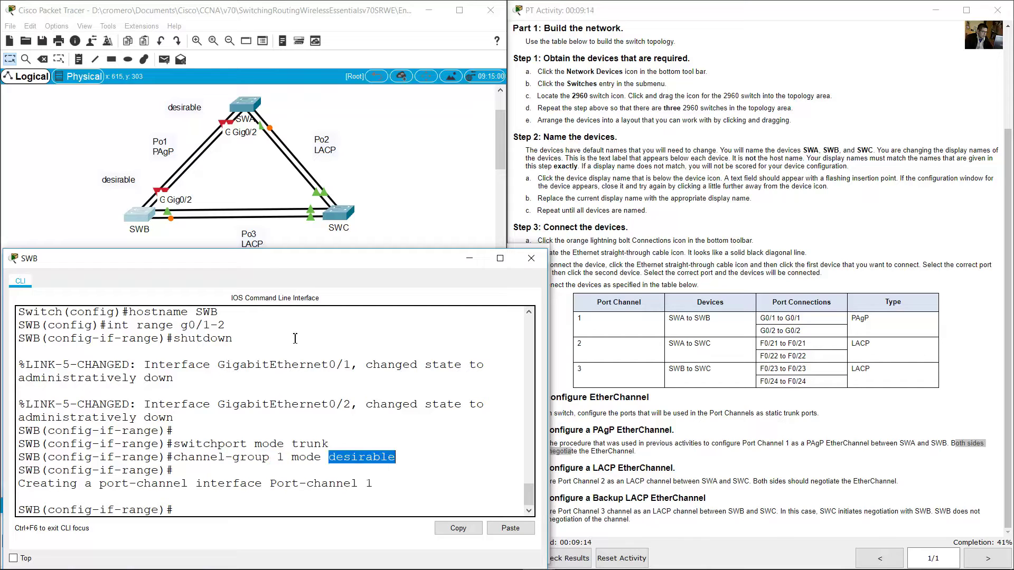
Return to SWA's command line and re-enable its g0/1-2 interface range with no shutdown.
click(208, 190)
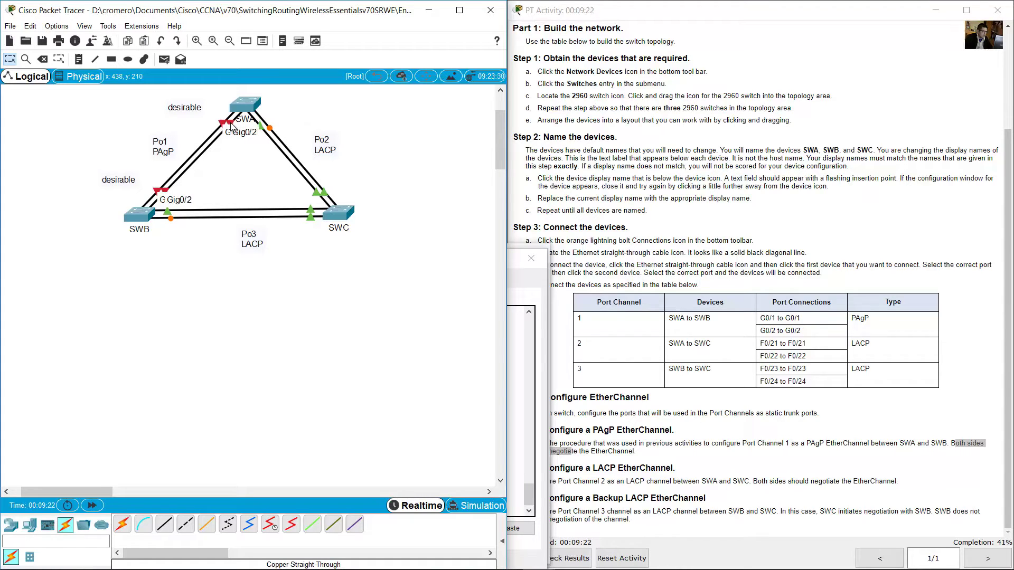
click(246, 105)
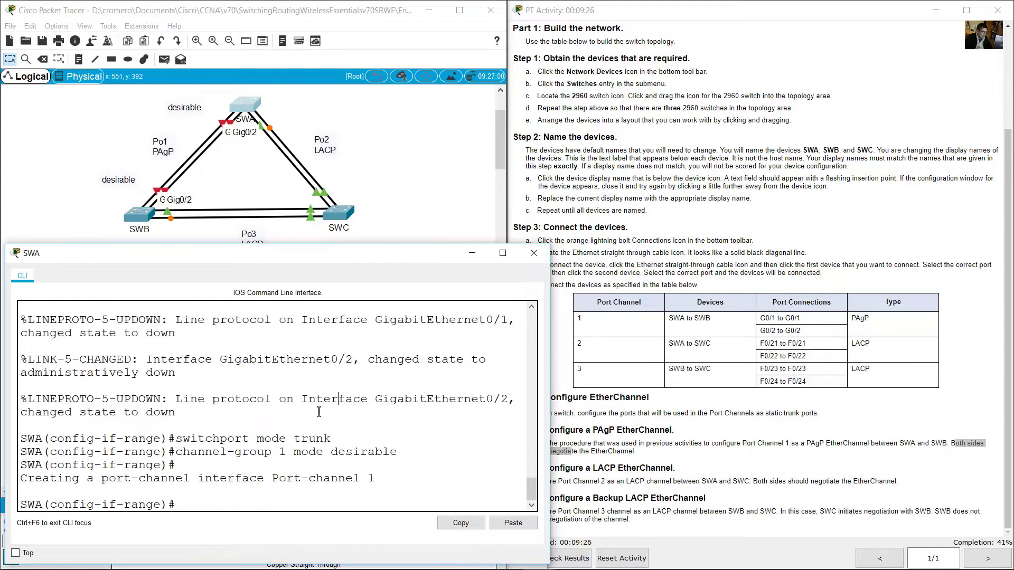
drag(102, 505, 165, 506)
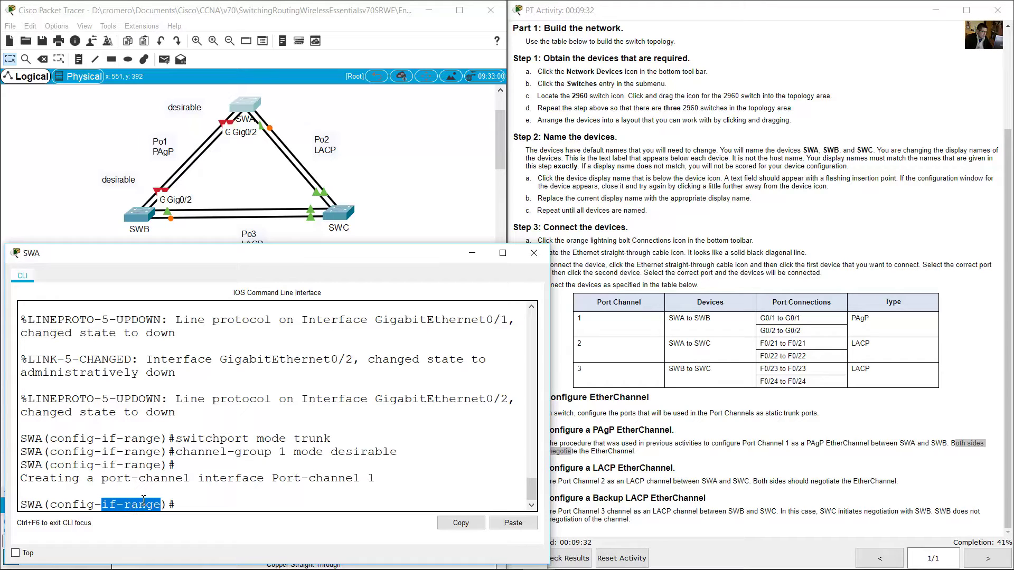
scroll(181, 483, up, 3)
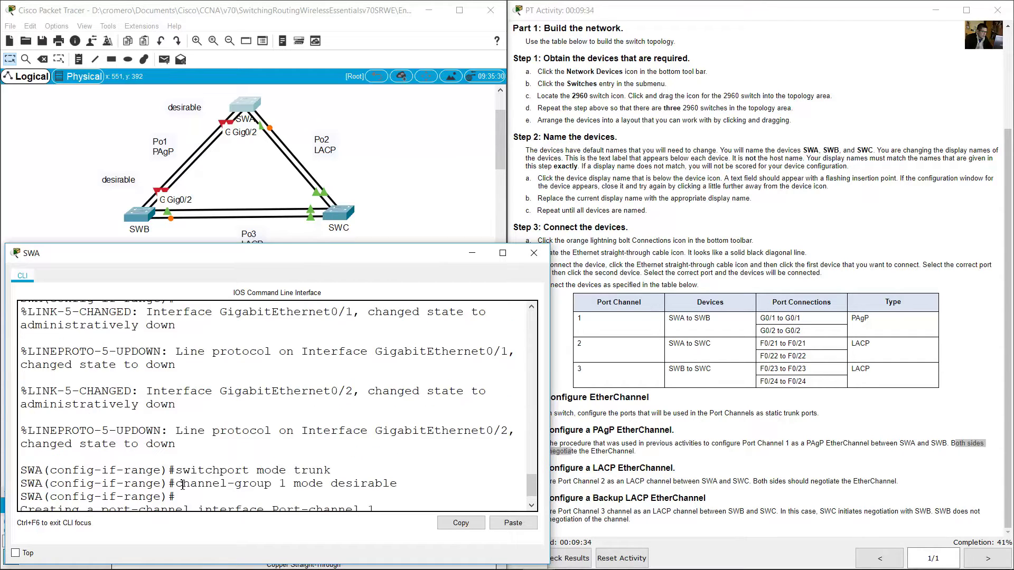
drag(117, 310, 240, 310)
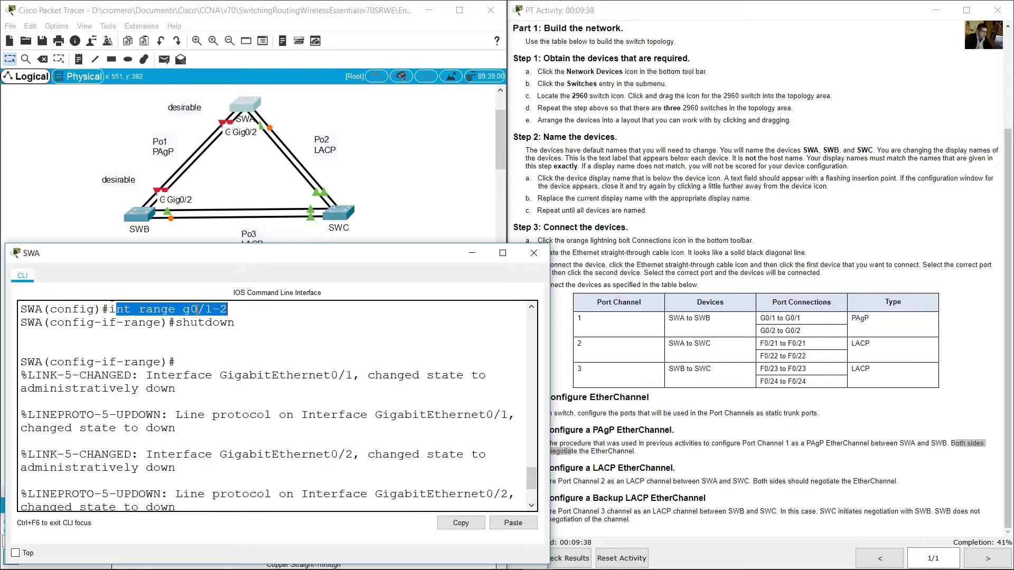
scroll(234, 438, down, 3)
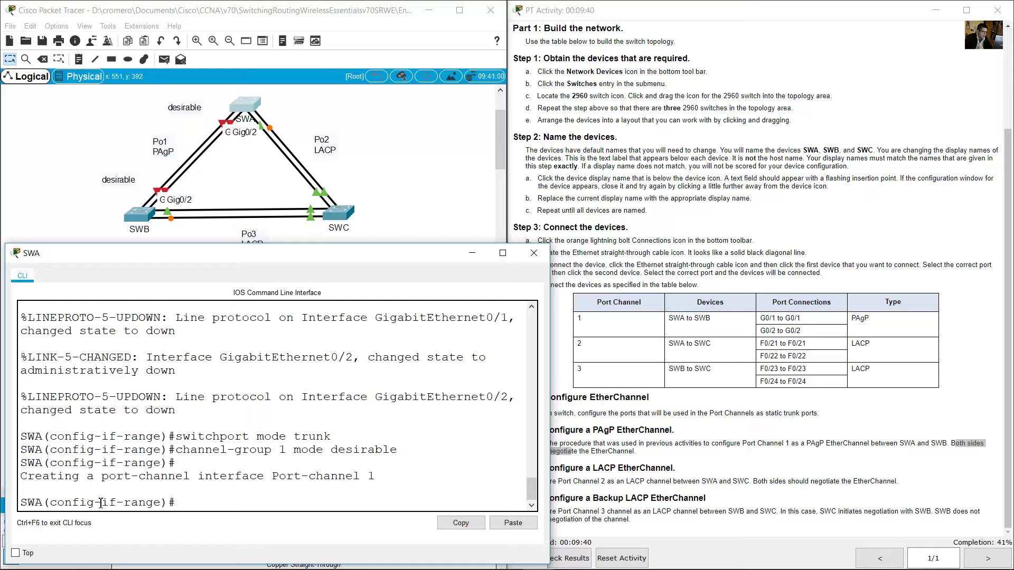
drag(101, 503, 184, 503)
click(184, 502)
text(no shutdown)
key(Return)
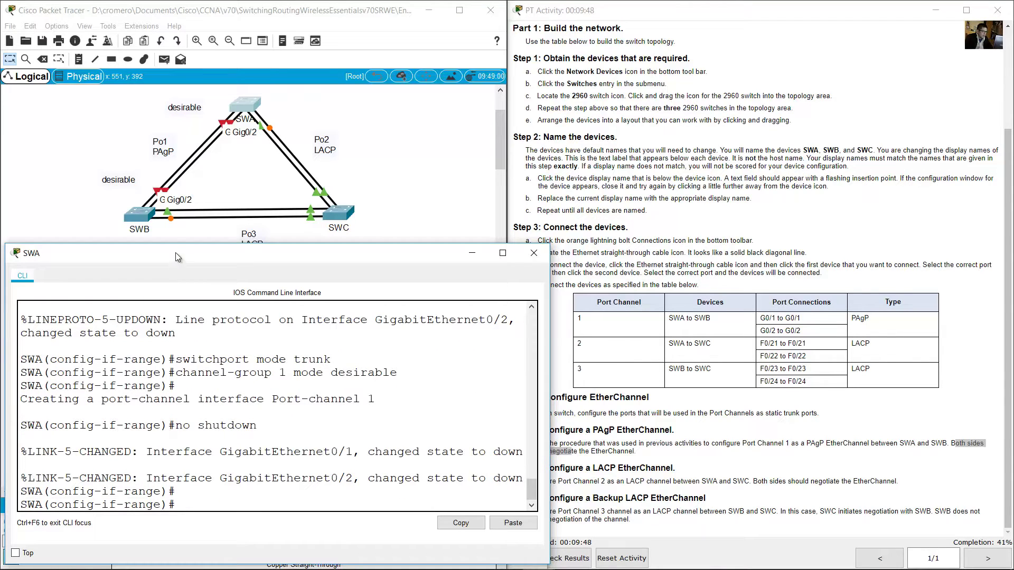
Return to SWB's command line and re-enable its g0/1-2 interface range with no shutdown.
click(208, 179)
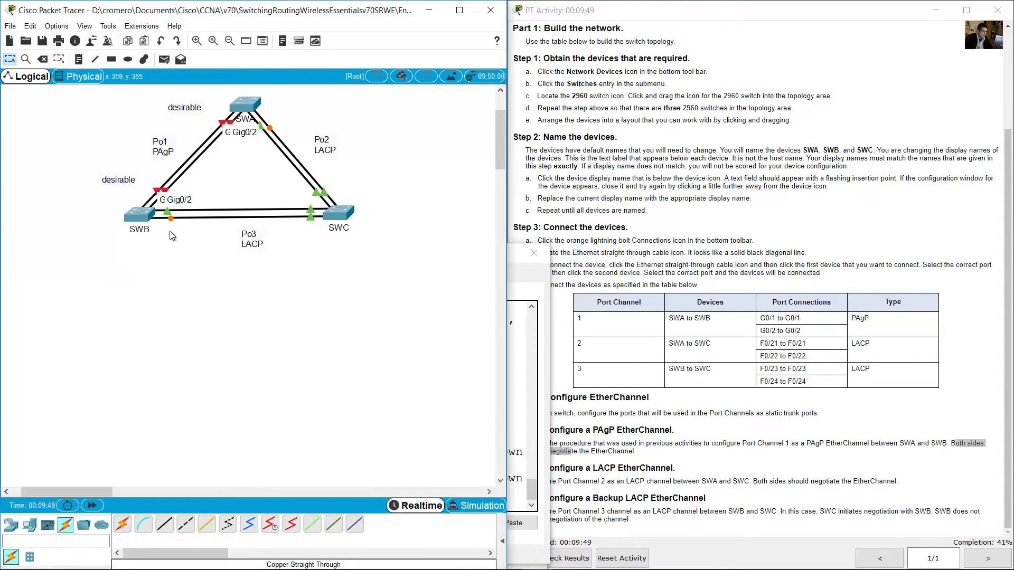
click(139, 214)
click(270, 500)
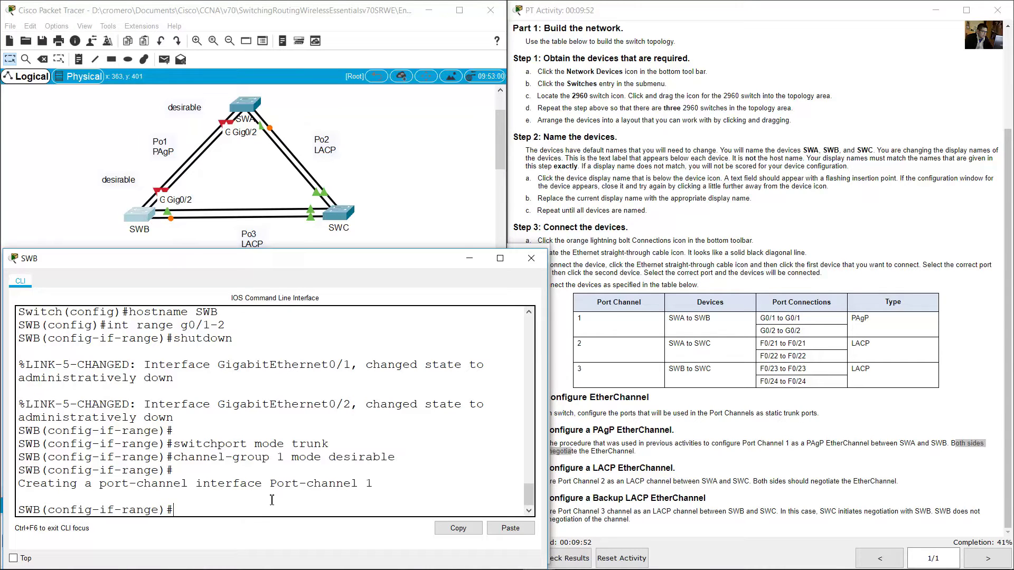
drag(107, 326, 259, 341)
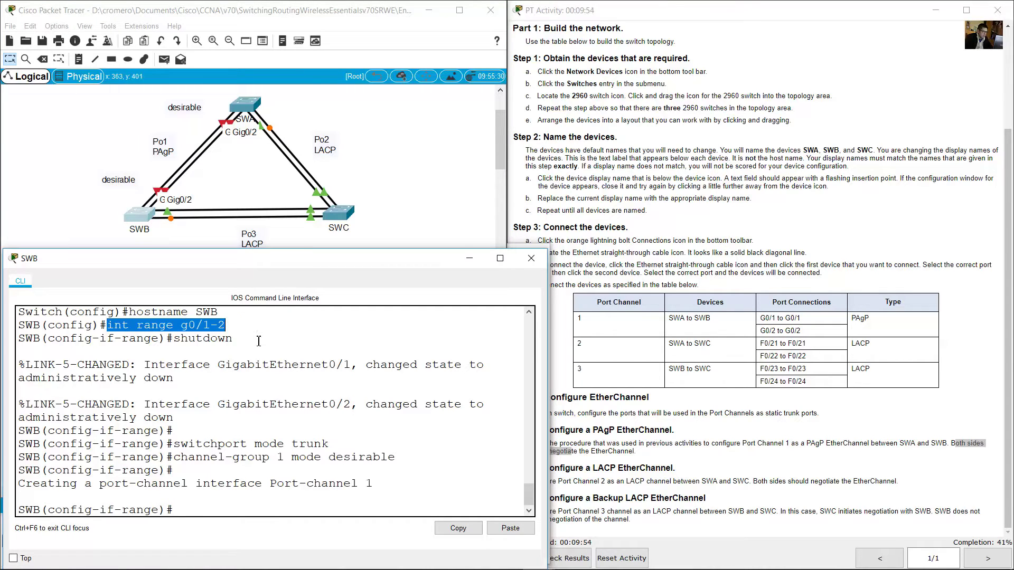
click(199, 513)
text(no shutdown)
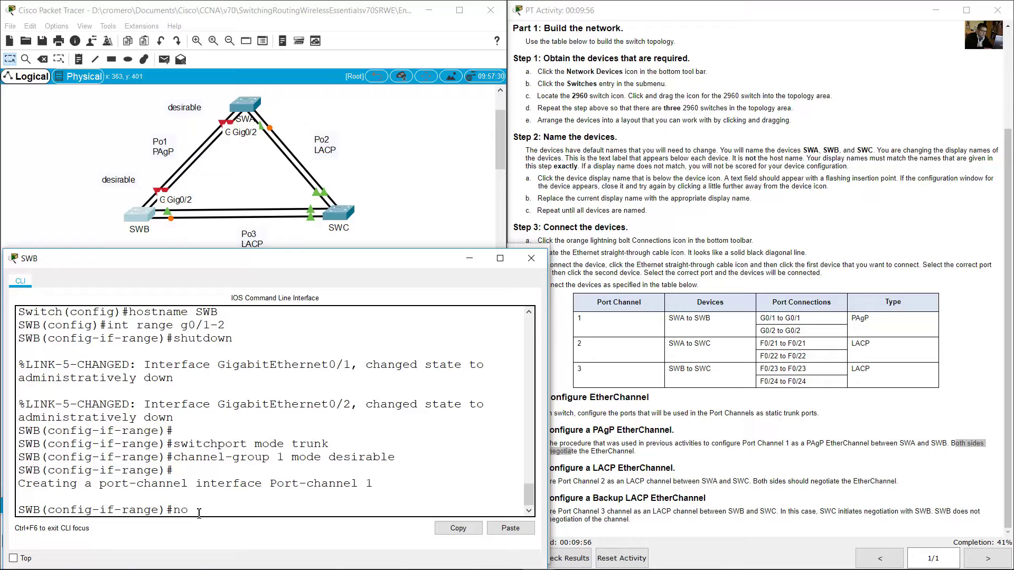
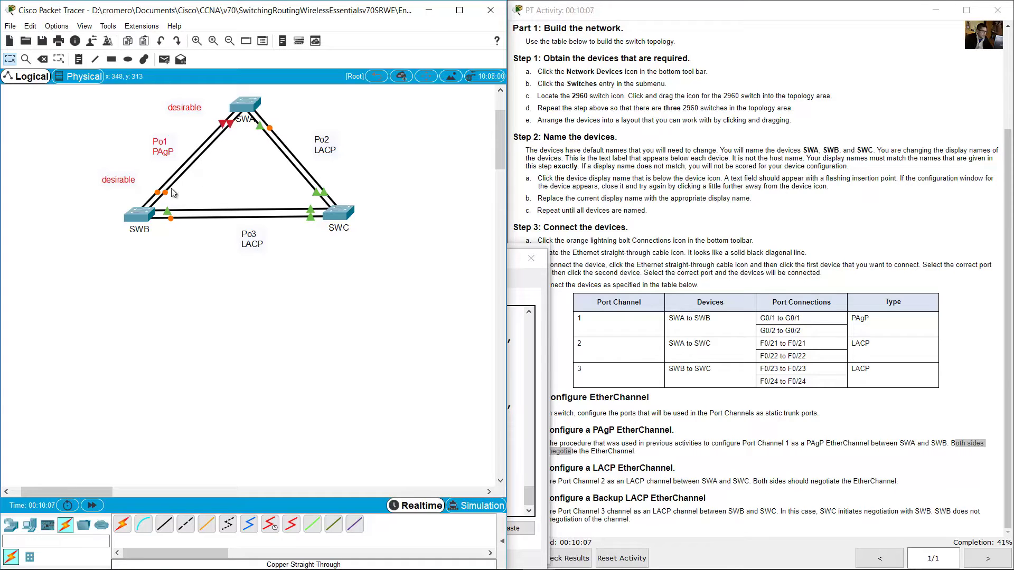
click(198, 290)
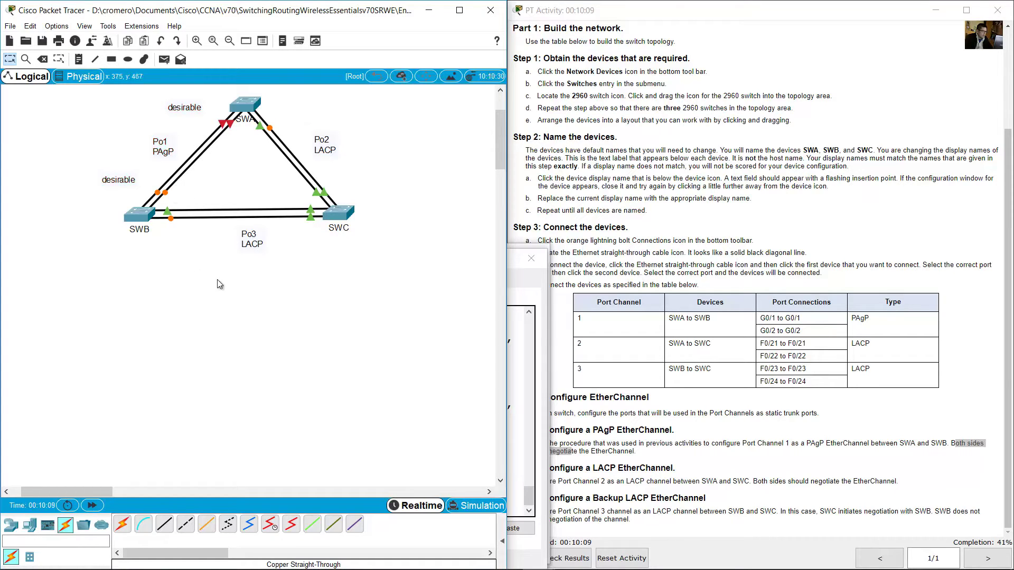
Read the Step 2 LACP EtherChannel instructions and relate them to the Po2 link between SWA and SWC.
click(796, 415)
drag(559, 472, 677, 468)
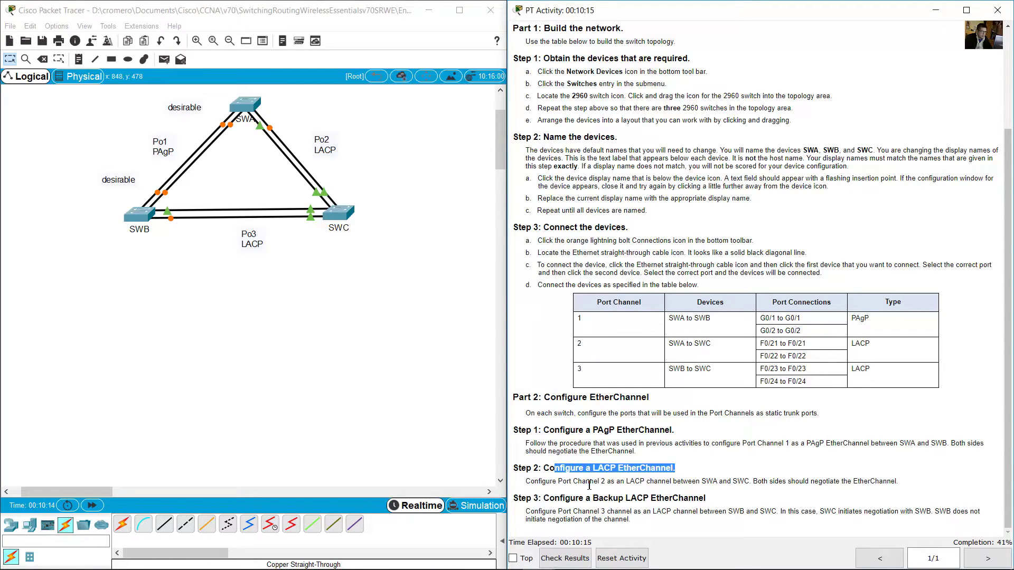
drag(558, 482, 672, 484)
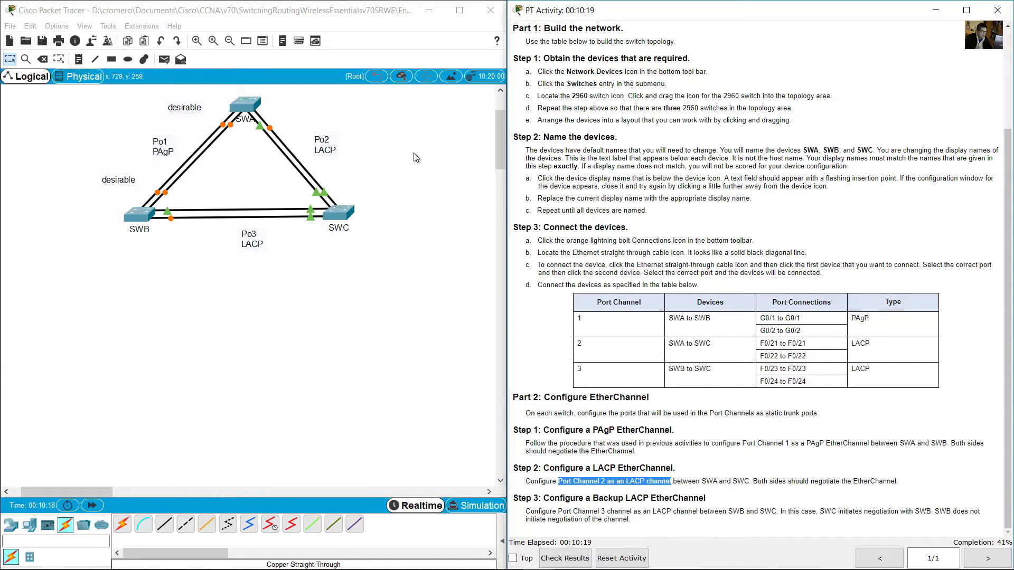
drag(377, 116, 262, 172)
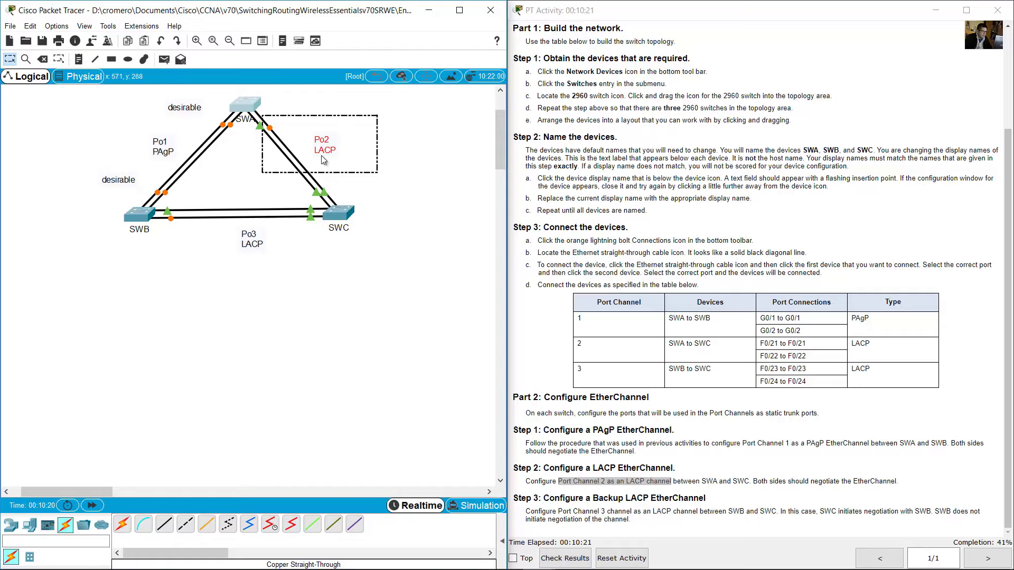
click(358, 168)
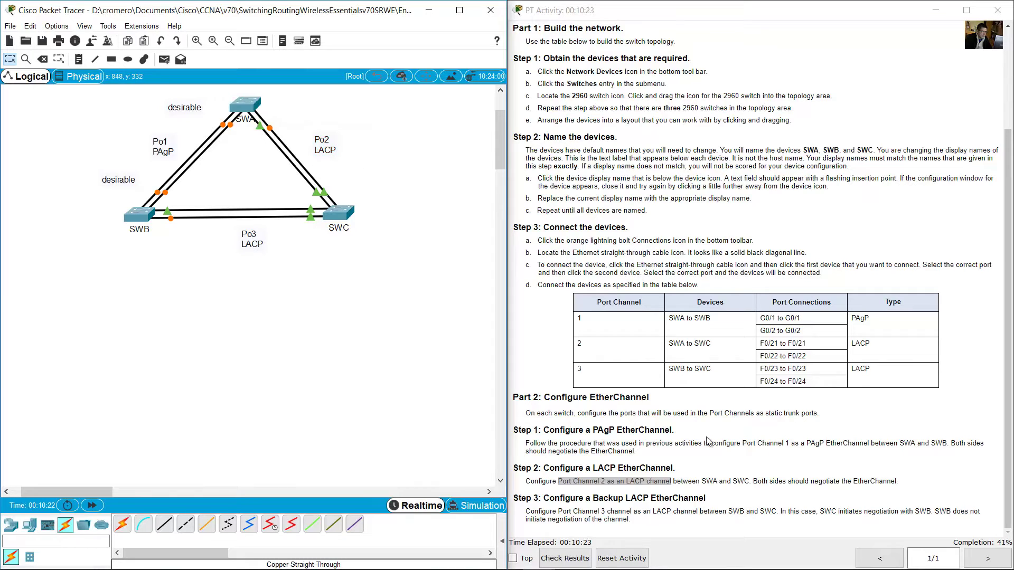
click(686, 489)
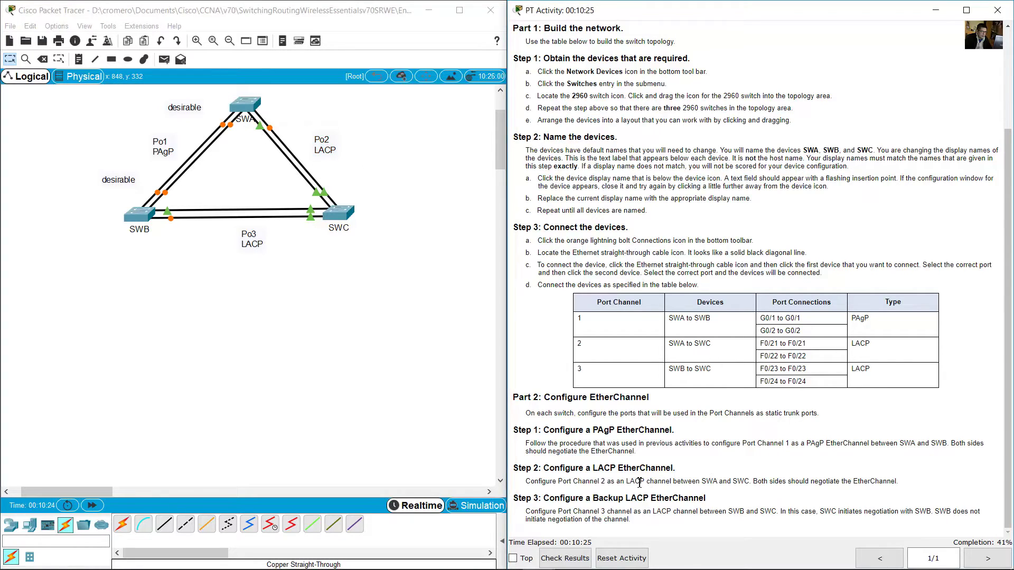
drag(673, 483, 750, 478)
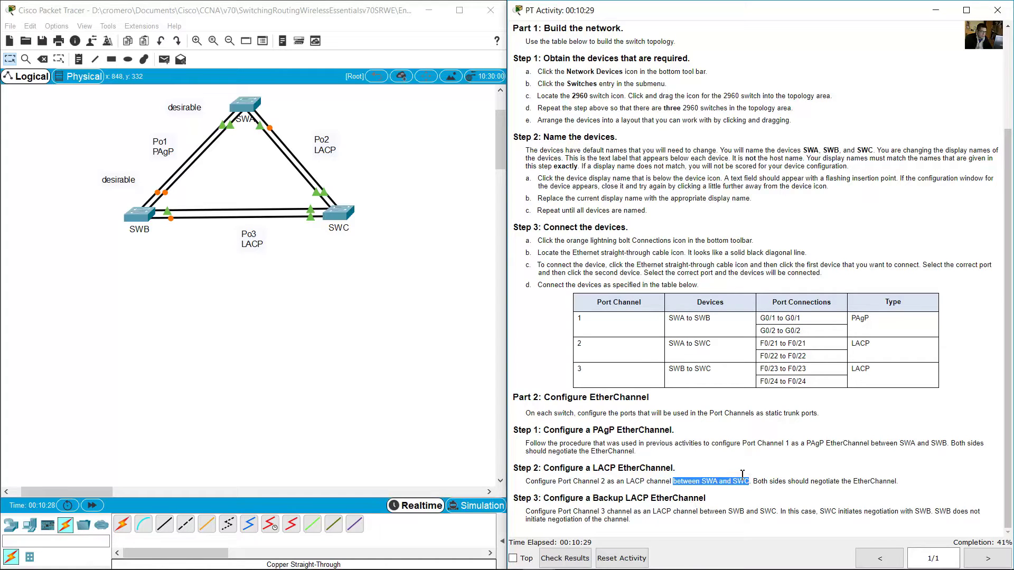
click(300, 111)
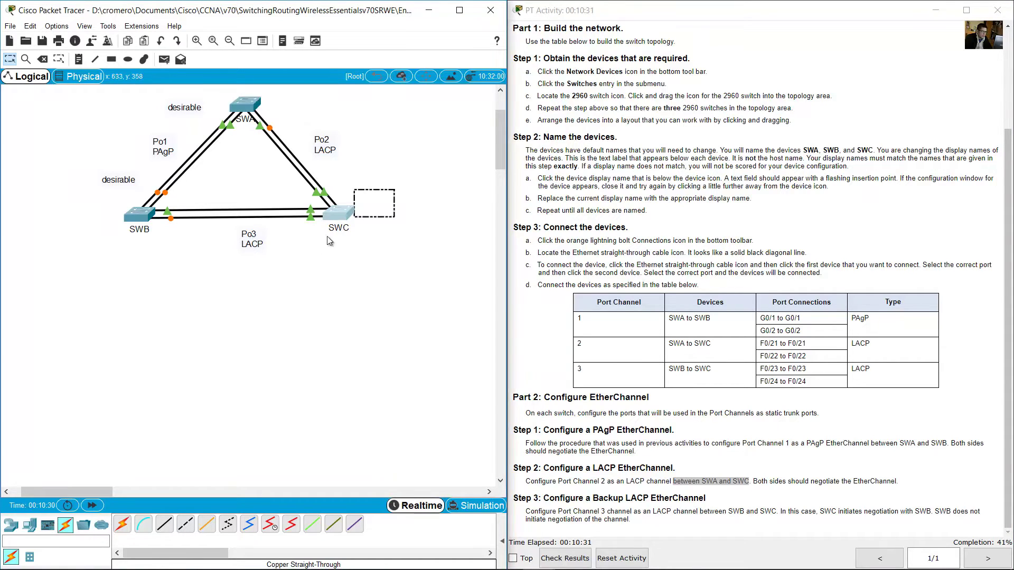
drag(761, 482, 900, 482)
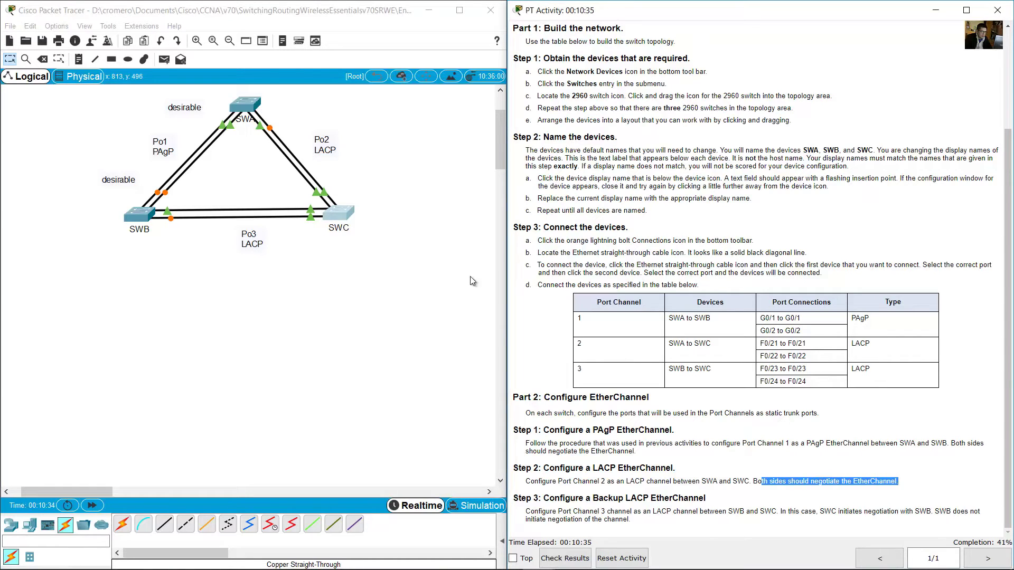
drag(371, 114, 312, 158)
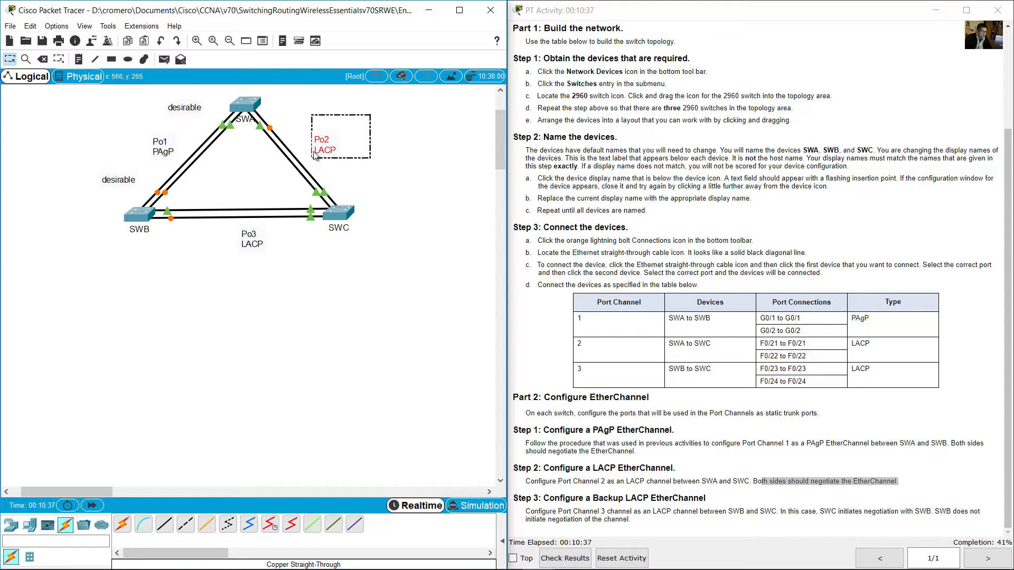
click(331, 147)
click(365, 145)
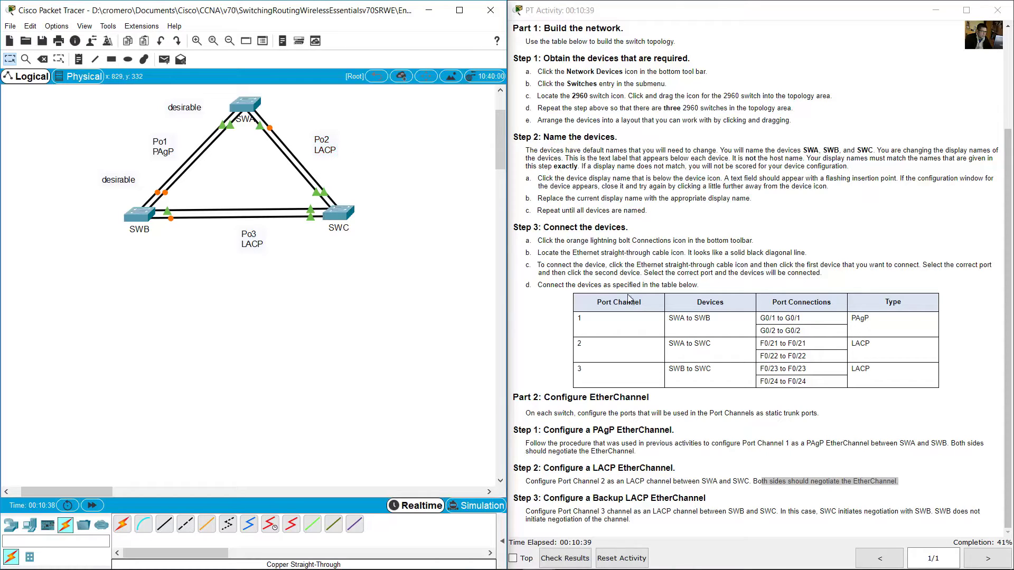
drag(762, 482, 864, 481)
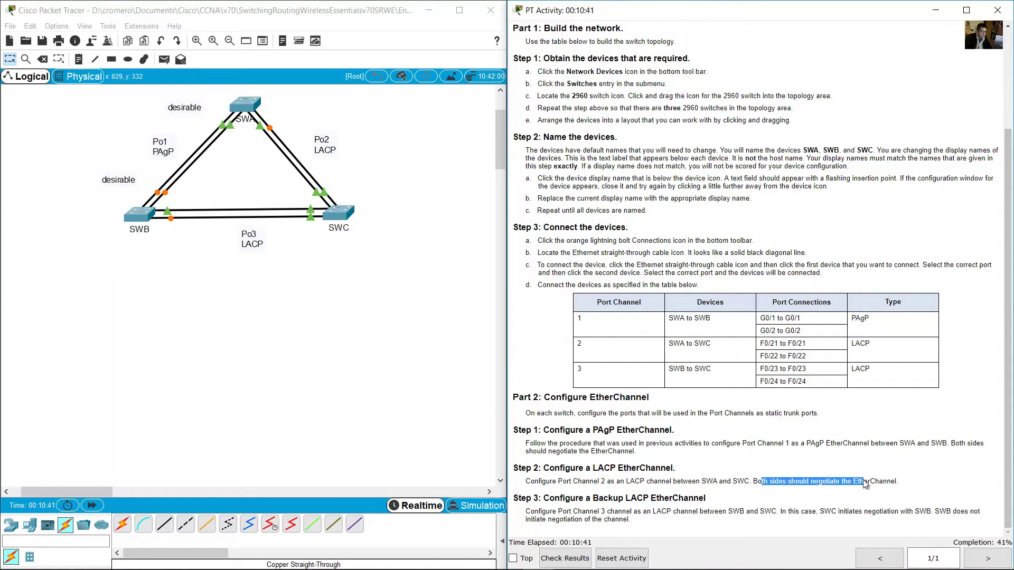
Place a note reading "active" beside SWA at its end of the Po2 LACP link.
click(79, 59)
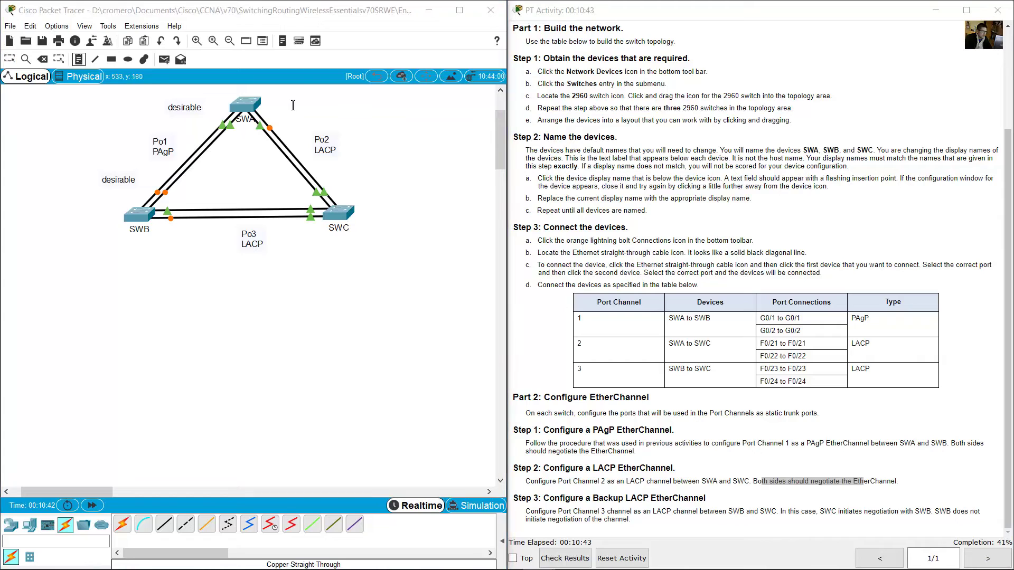
click(354, 120)
text(active)
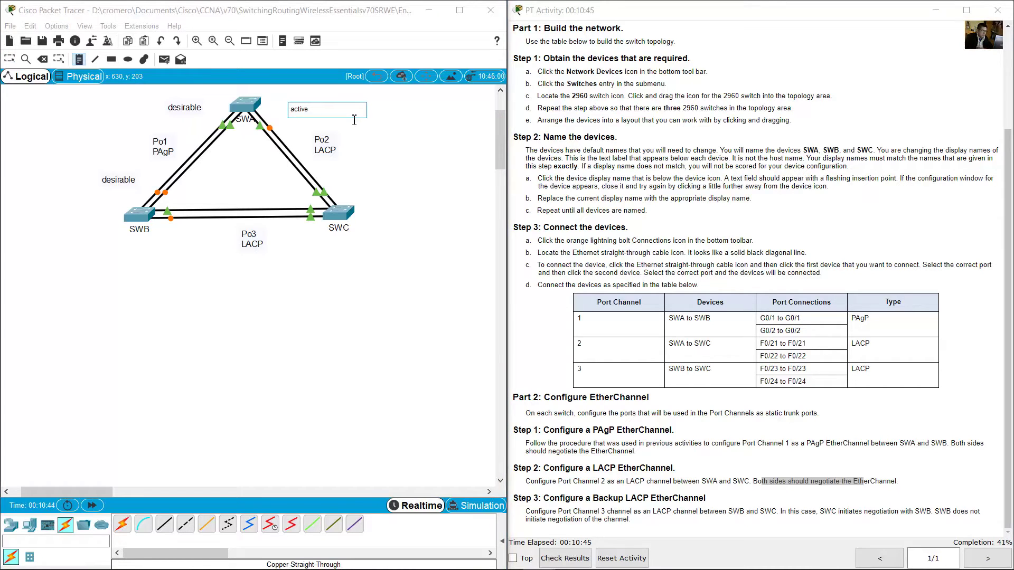
key(Escape)
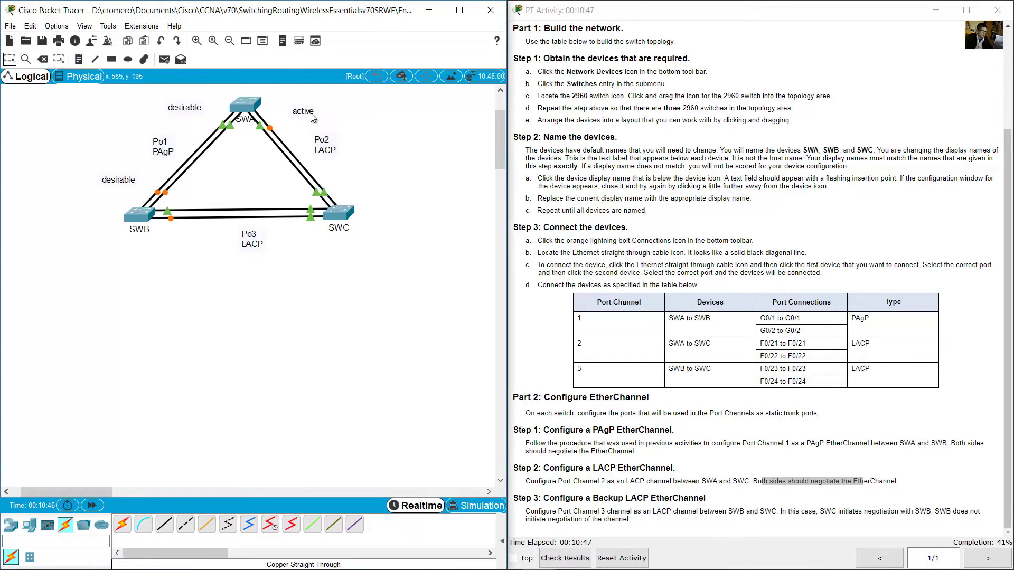
Place a copy of the "active" note beside SWC at its end of the Po2 LACP link.
drag(312, 117, 315, 116)
scroll(496, 127, up, 3)
key(ctrl+v)
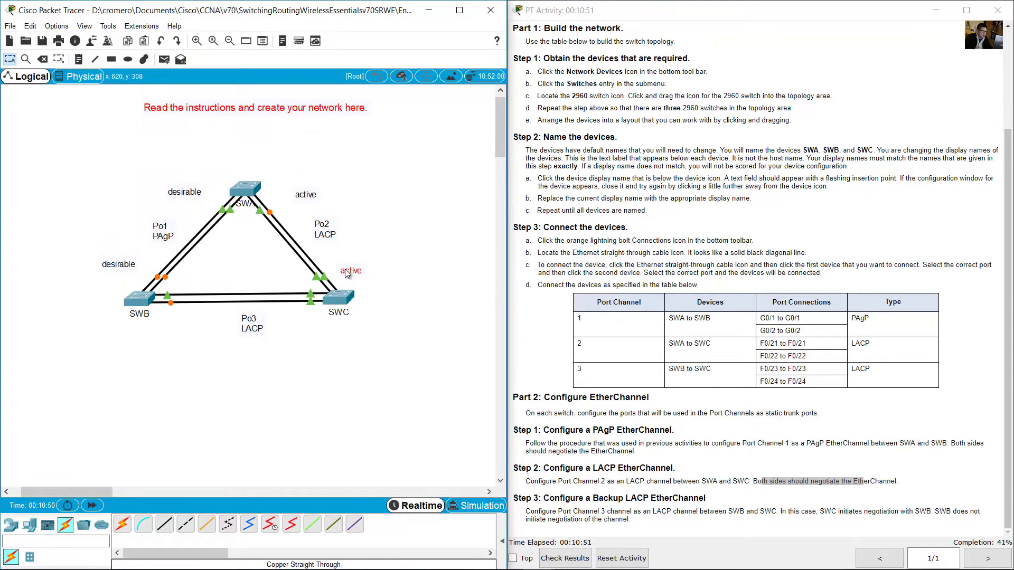
click(361, 270)
scroll(498, 141, down, 3)
right_click(498, 145)
click(452, 152)
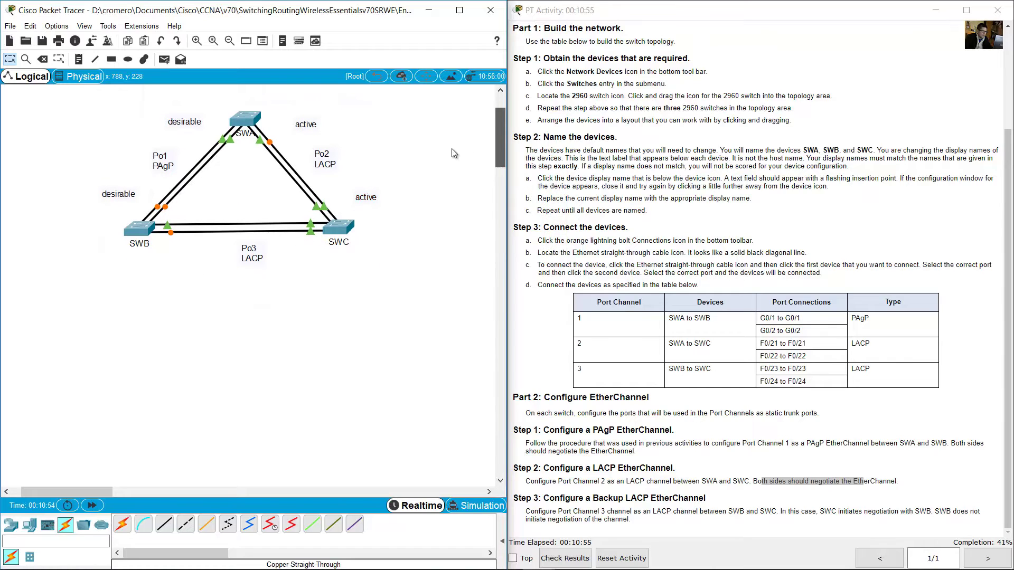
drag(374, 197, 378, 196)
click(382, 151)
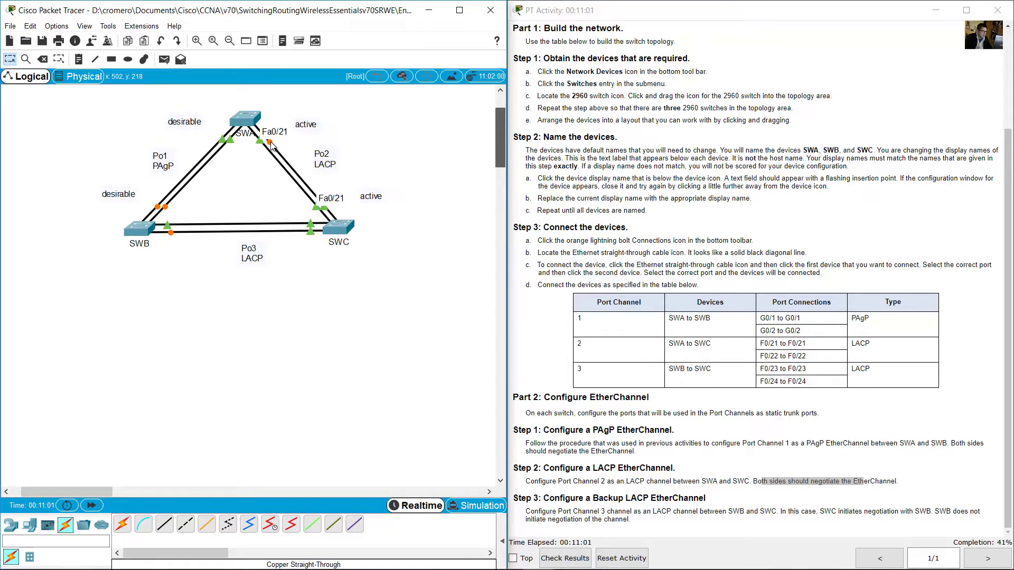
Return to SWA's command line and select the interface range f0/21-22 for configuration.
click(249, 114)
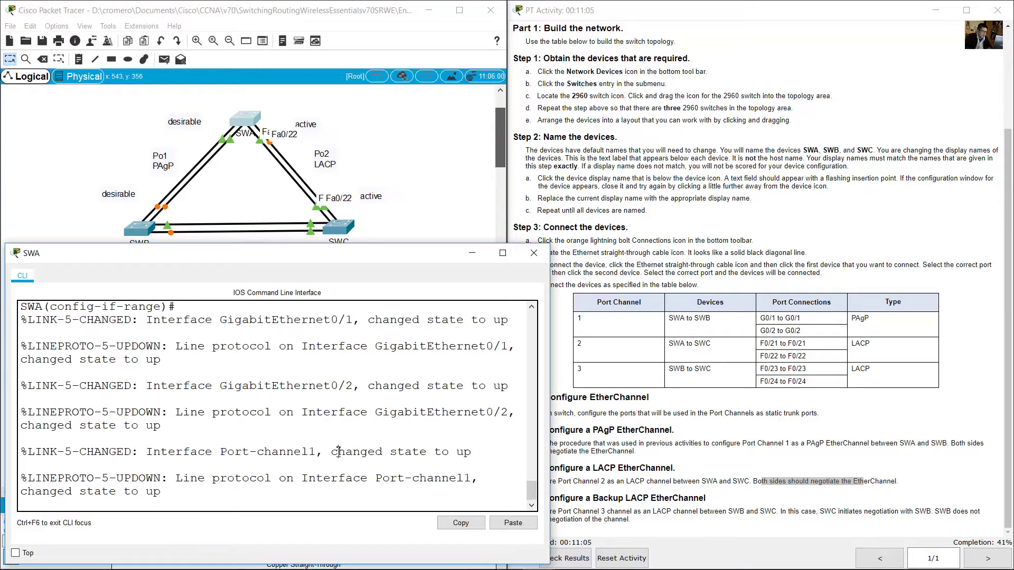
key(Return)
key(Up)
key(Up)
key(Up)
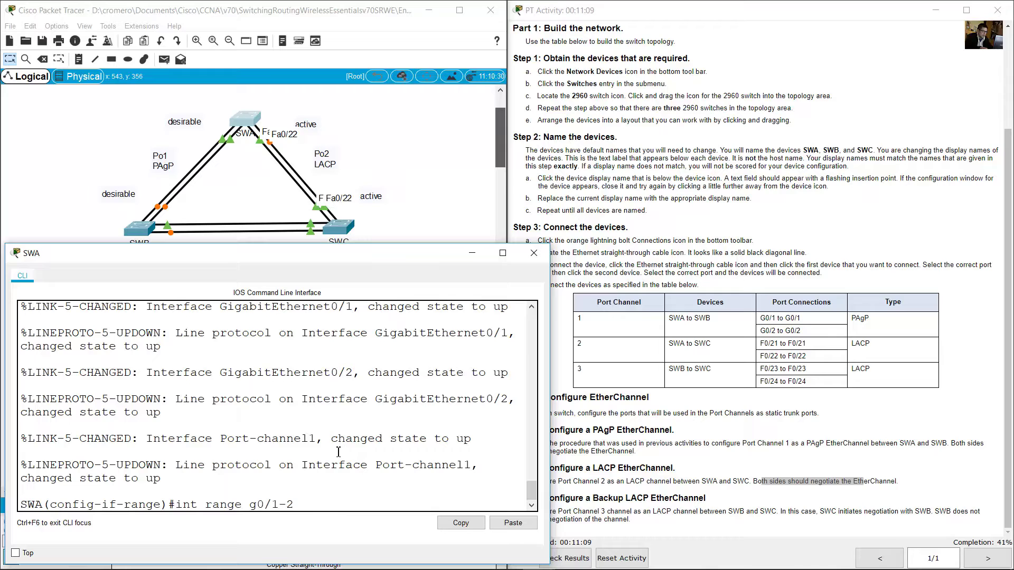
key(Left)
key(Left)
key(Left)
key(Left)
key(Left)
key(BackSpace)
text(f)
key(Right)
key(Right)
key(Right)
key(BackSpace)
text(21)
key(Return)
Shut down SWA's f0/21-22 interface range.
key(Up)
key(Up)
key(Up)
key(Up)
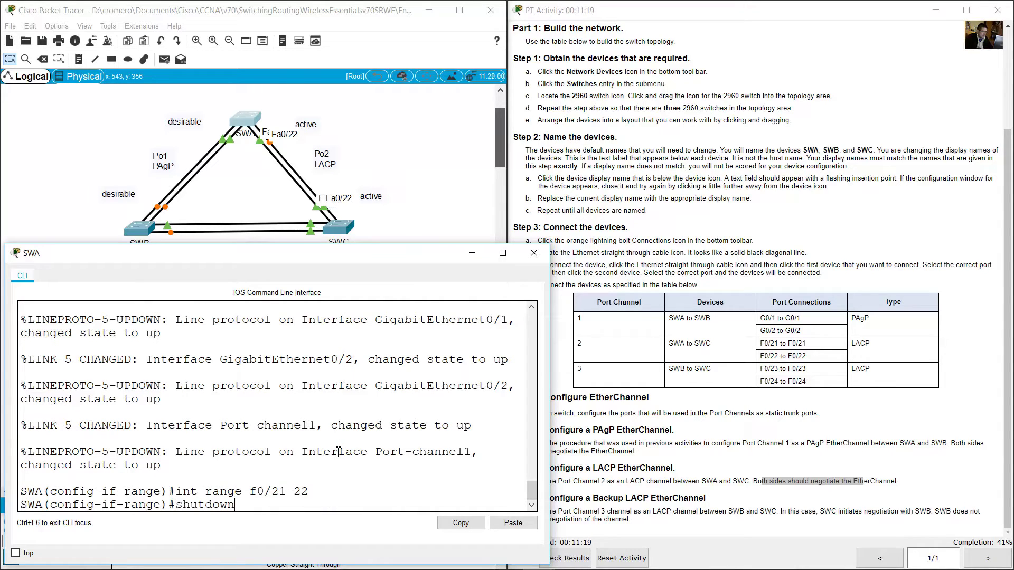
key(Return)
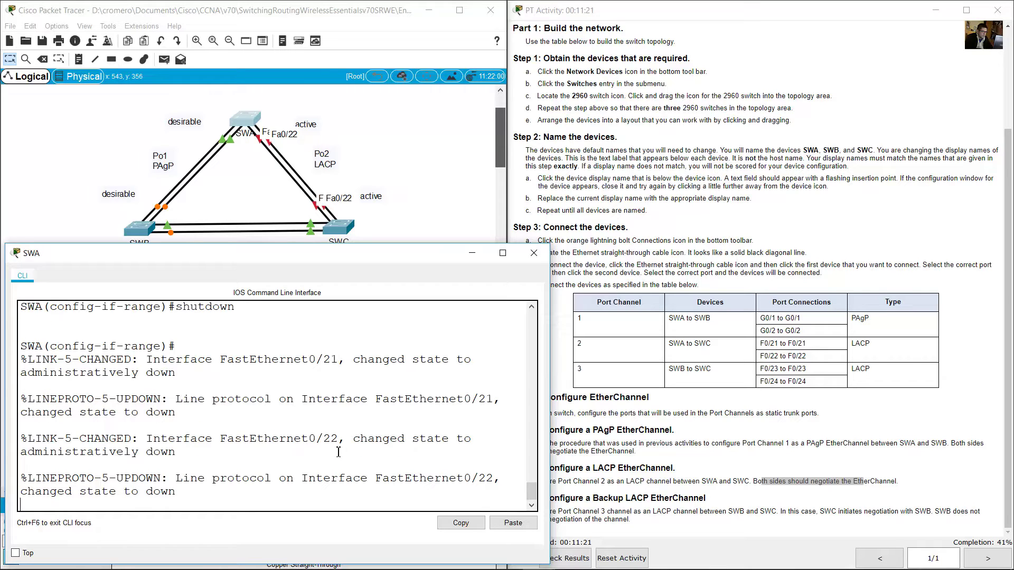
key(Return)
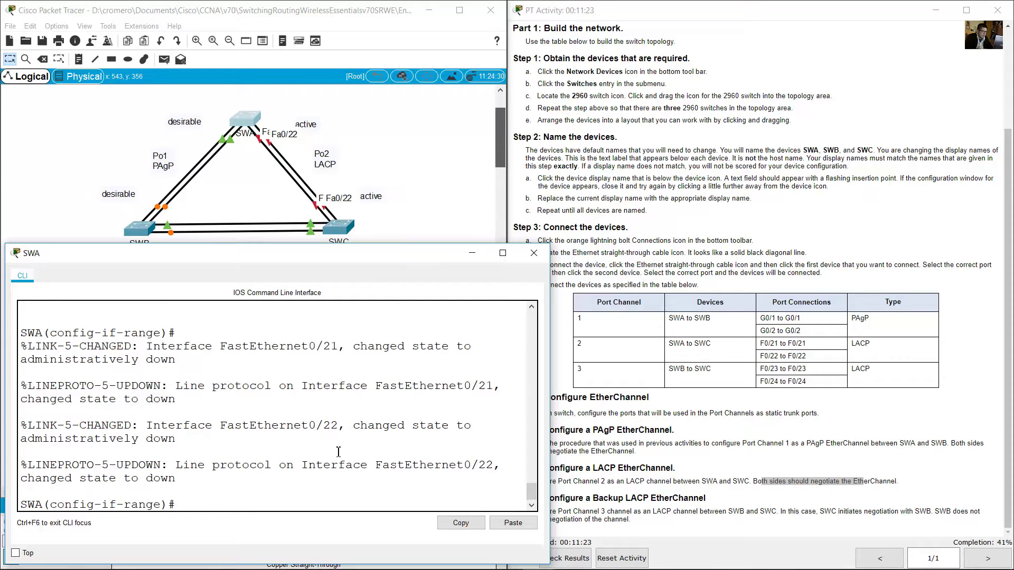
Set SWA's f0/21-22 interface range to switchport mode trunk.
key(Up)
key(Up)
key(Up)
key(Up)
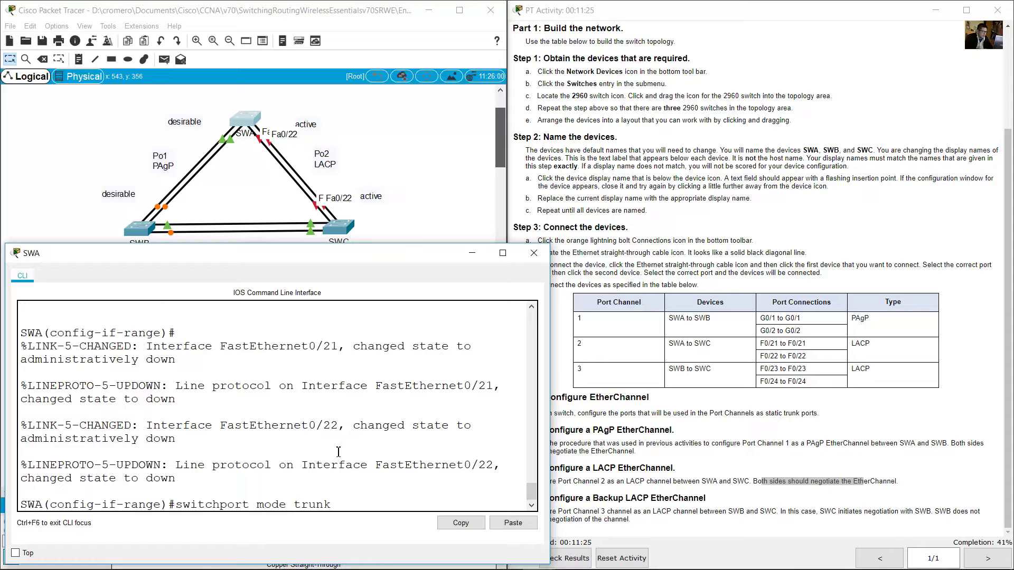
key(Return)
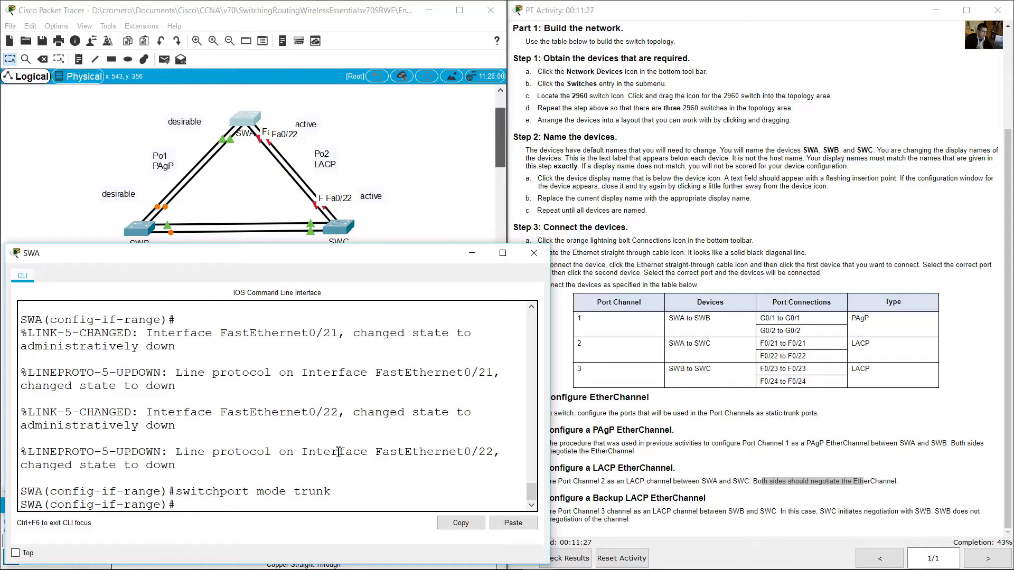
Assign SWA's f0/21-22 interfaces to channel-group 2 in mode active.
text(channel-group 2 m)
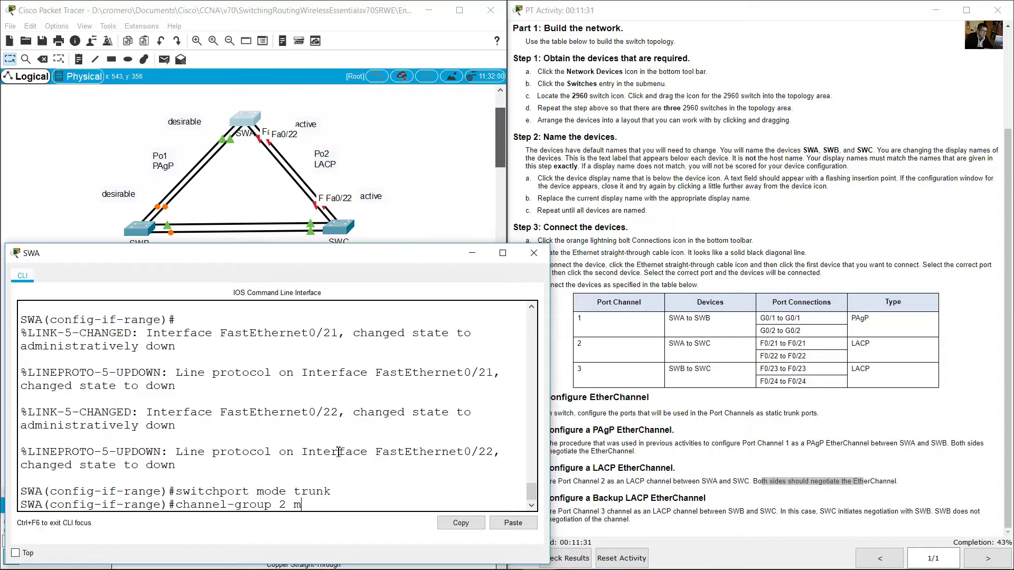
text(ode active)
click(370, 139)
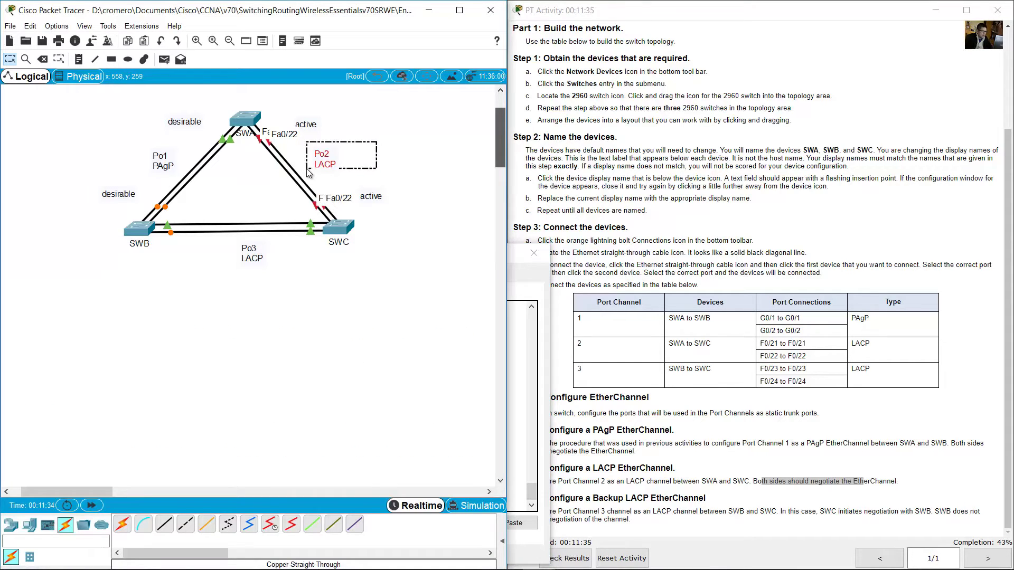
click(251, 121)
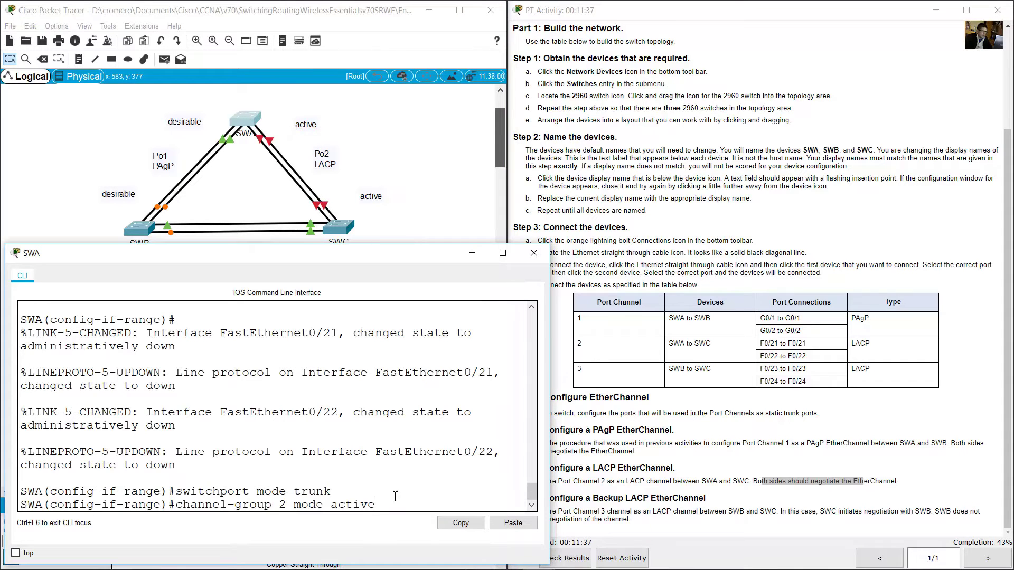
drag(269, 509, 300, 507)
key(Return)
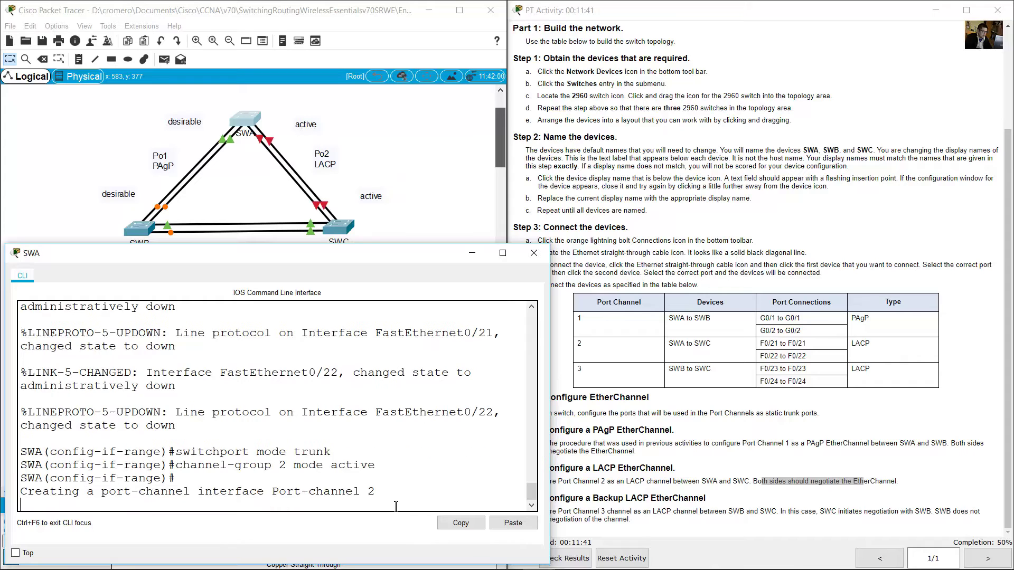
drag(273, 478, 389, 479)
click(394, 160)
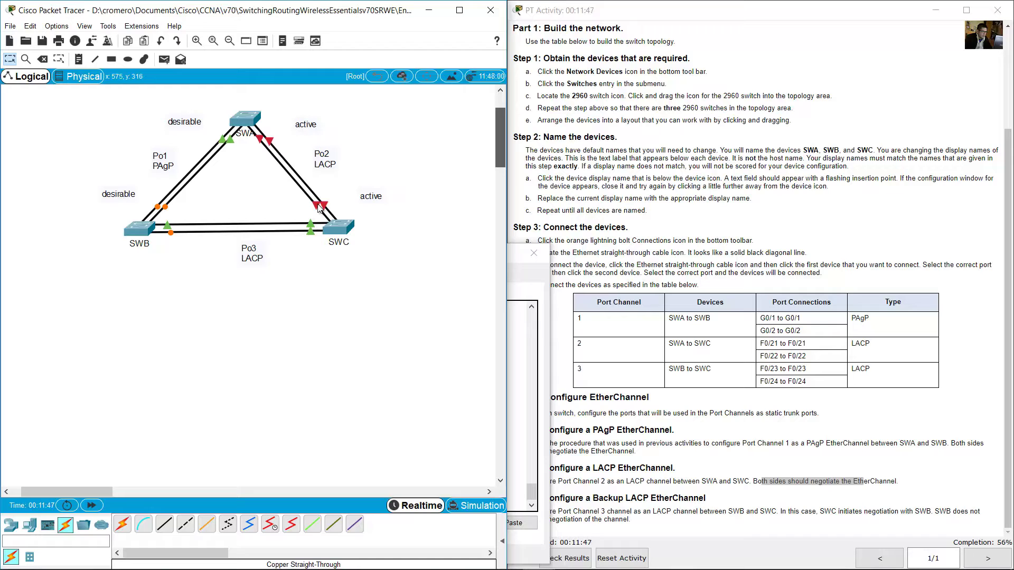
Open SWC's command line and reposition and widen its window below the topology.
mouse_move(319, 208)
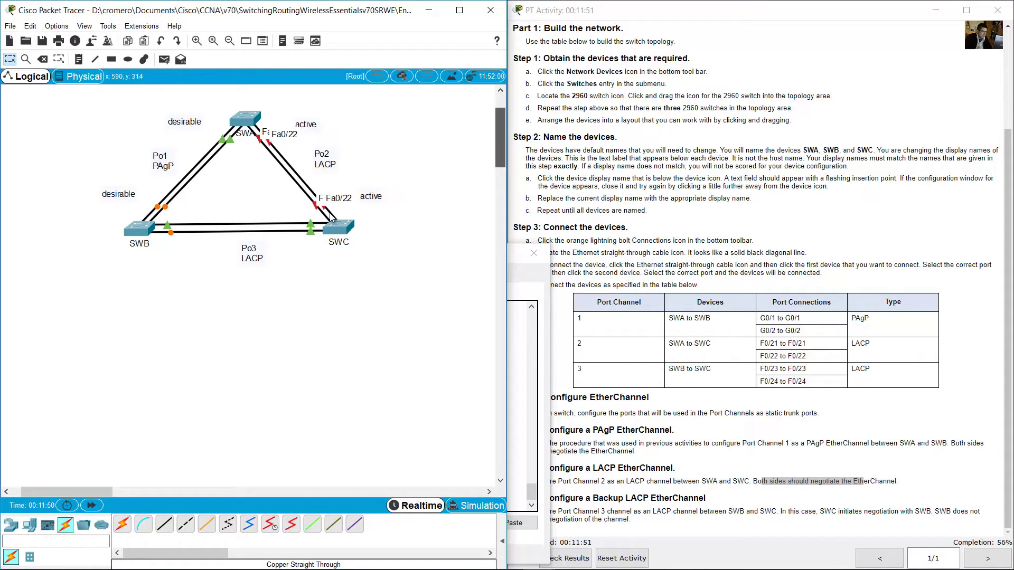
click(339, 230)
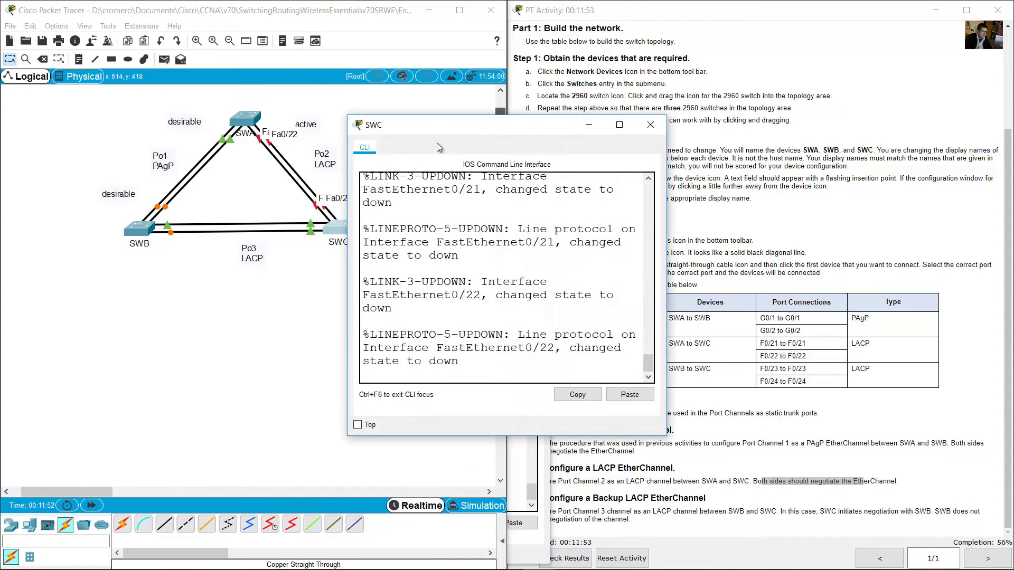
drag(430, 125, 88, 256)
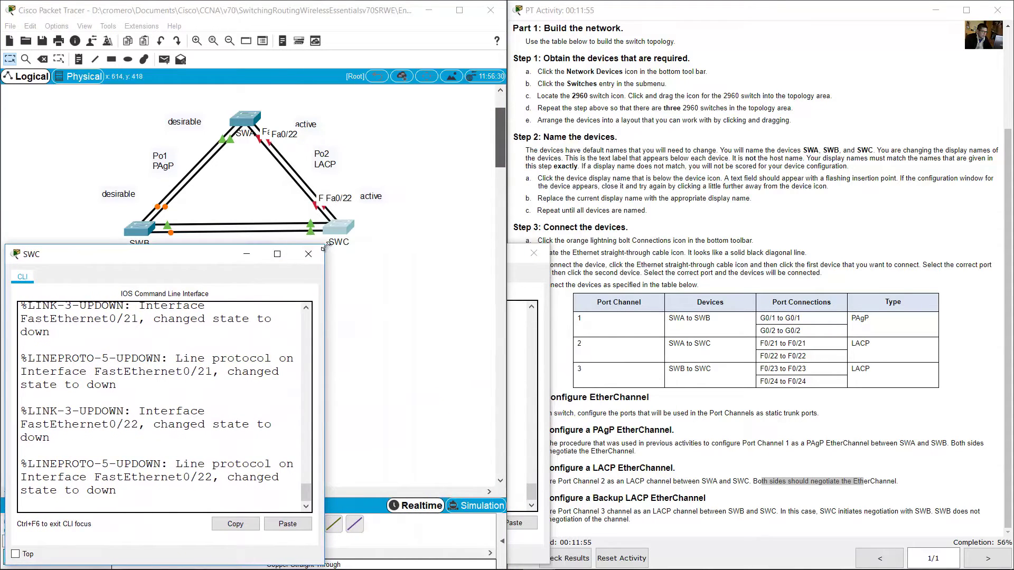
drag(324, 248, 559, 249)
key(Return)
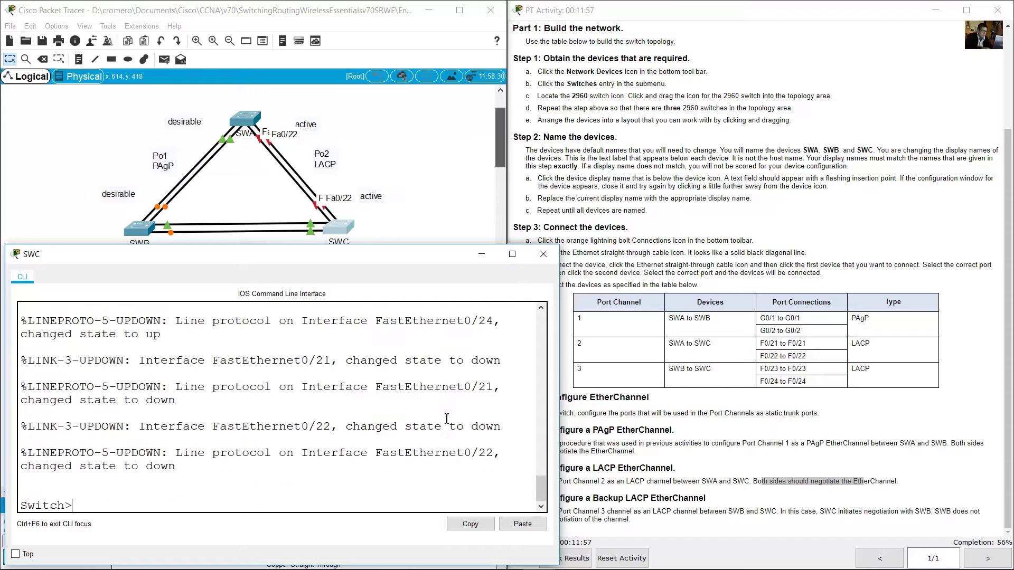
Enter global configuration mode on the SWC switch and set its hostname to SWC.
text(en)
key(Return)
text(conf term)
key(Return)
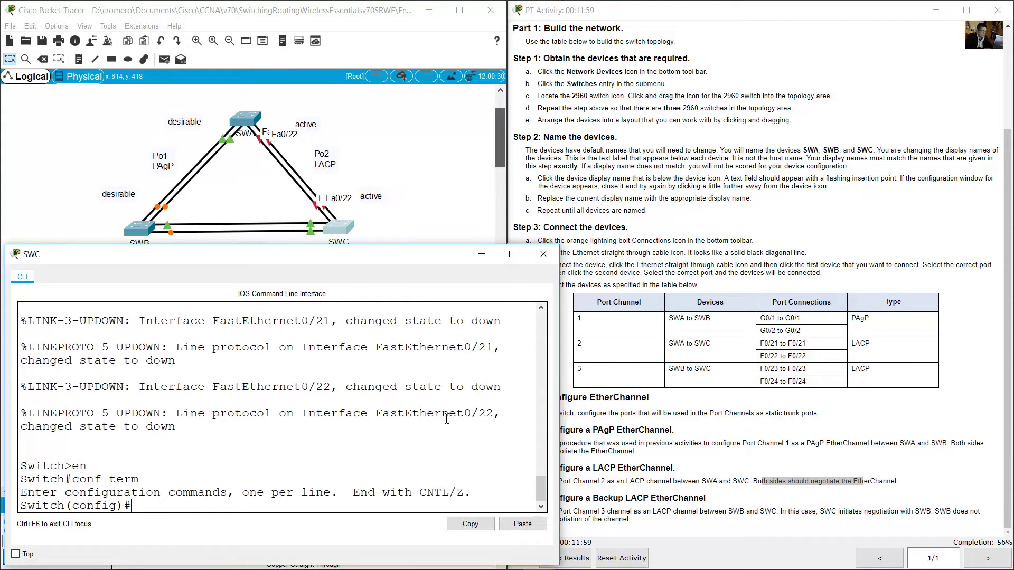
text(hostname SWC)
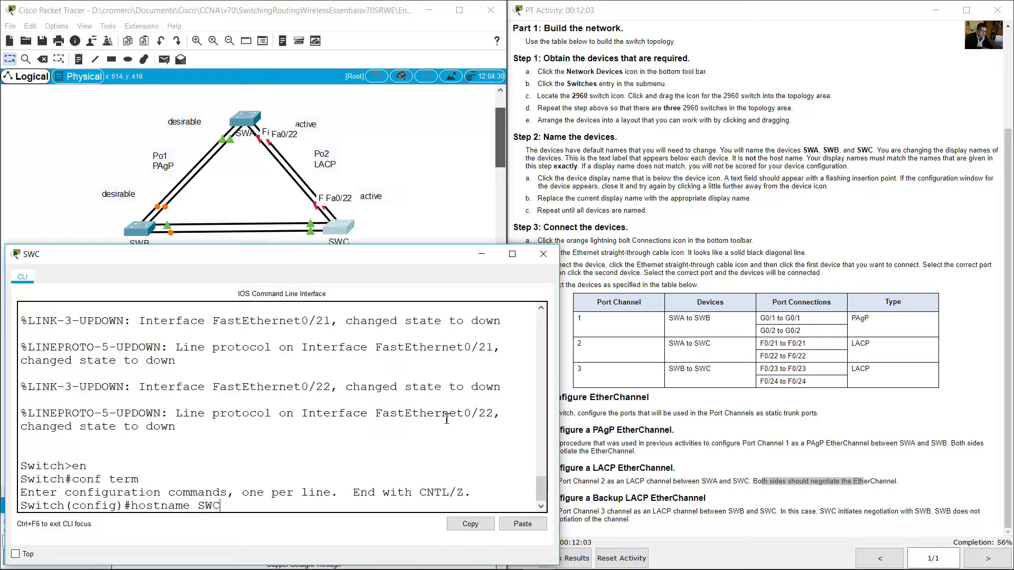
key(Return)
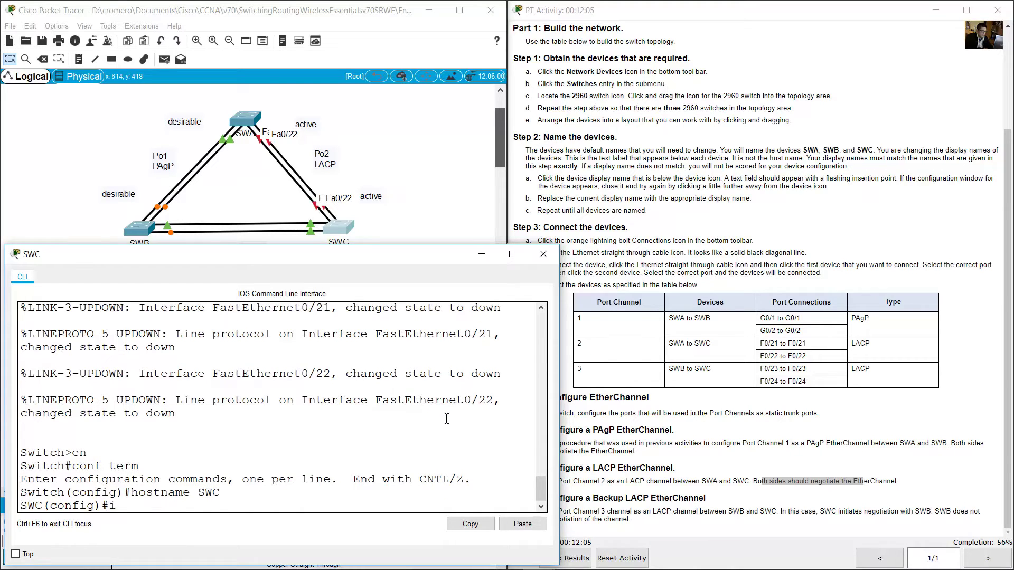
Select SWC's interface range f0/21-22 and shut it down.
text(int range f0/21-22)
key(Return)
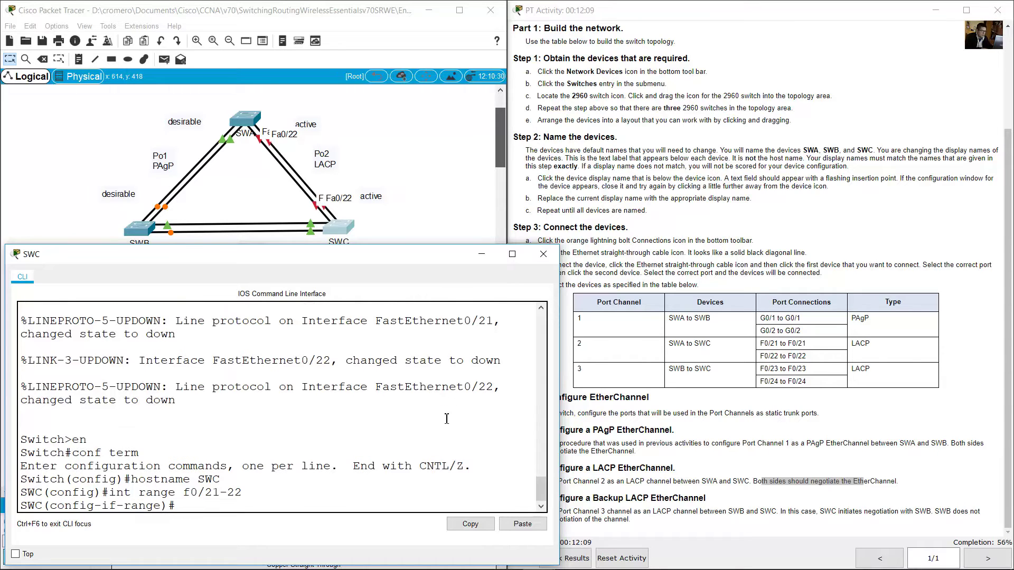
text(shutdown)
key(Return)
Set SWC's f0/21-22 range to switchport mode trunk and assign it to channel-group 2 in mode active.
text(switchport mode)
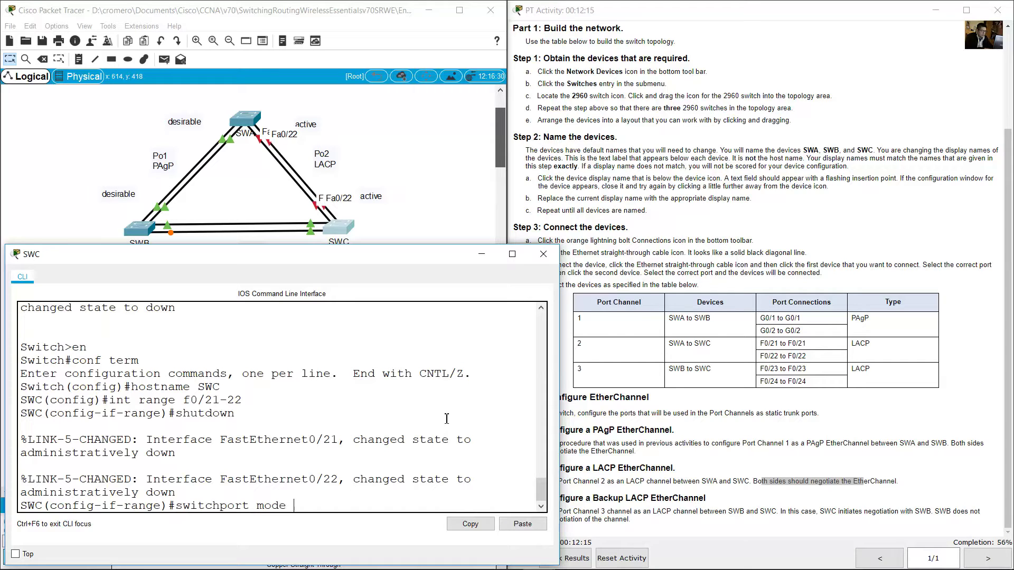
text( trunk)
key(Return)
text(chan)
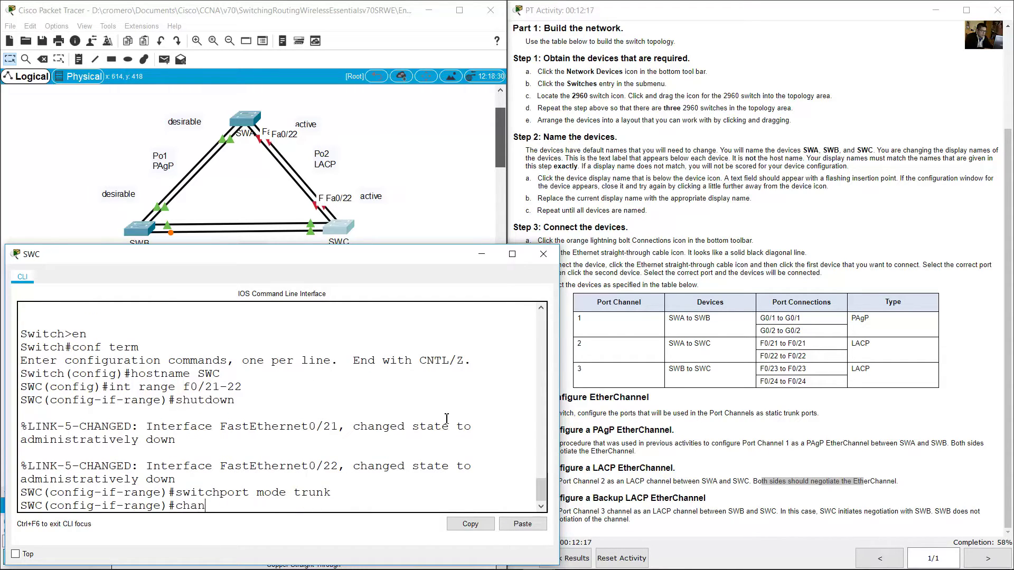
text(nel-group 2 mode active)
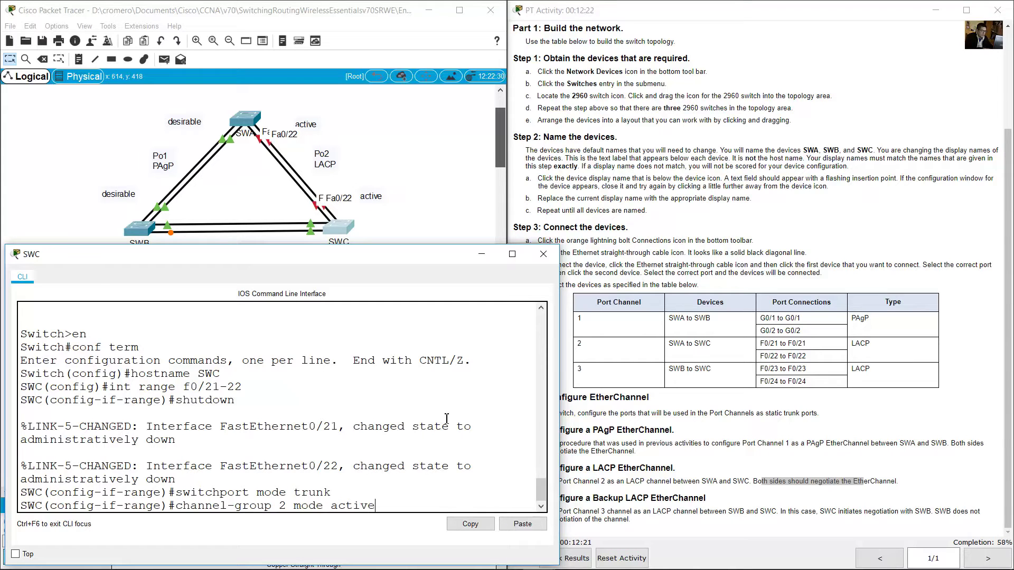
key(Return)
key(Return)
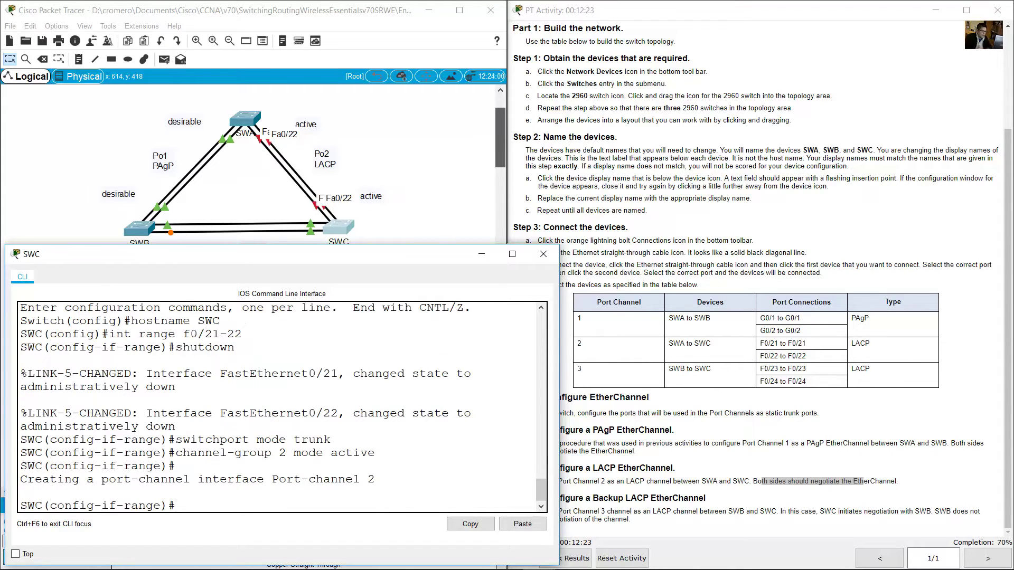
Review SWC's port-channel number and channel-group mode against the Po2 labels in the topology.
drag(254, 474, 394, 472)
click(392, 471)
drag(300, 455, 264, 455)
drag(376, 454, 370, 458)
click(359, 153)
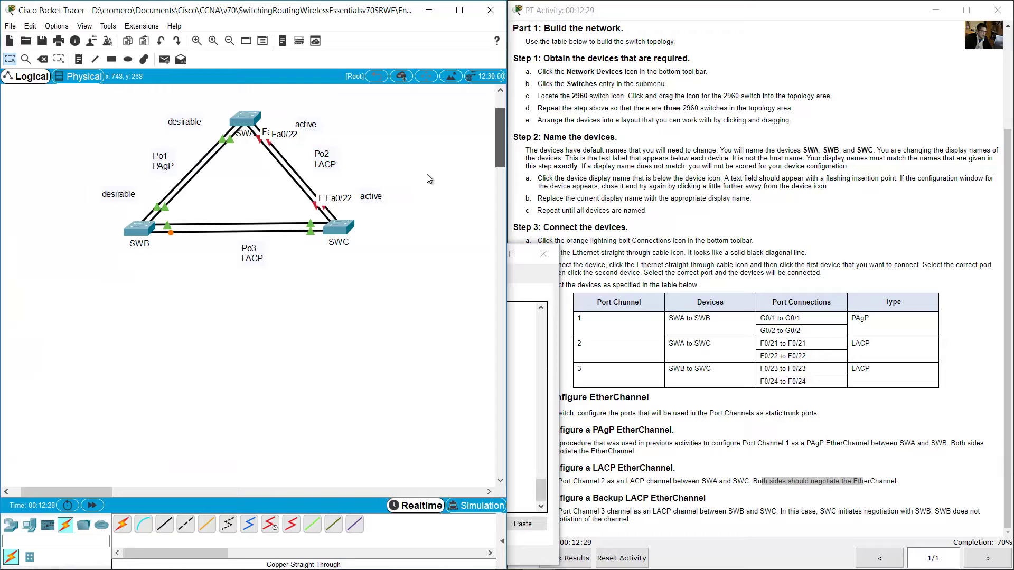
drag(430, 179, 371, 219)
click(531, 401)
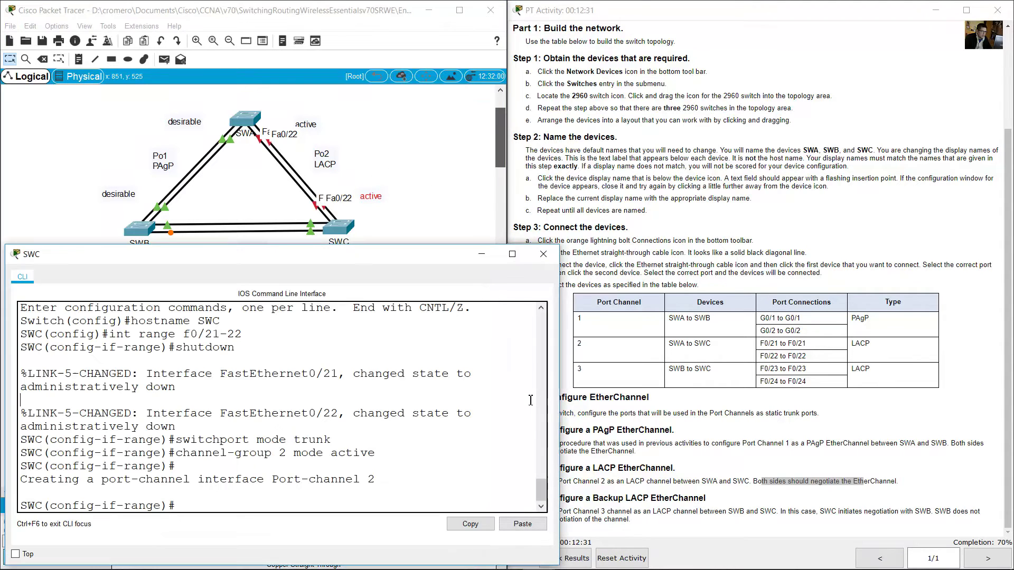
click(336, 119)
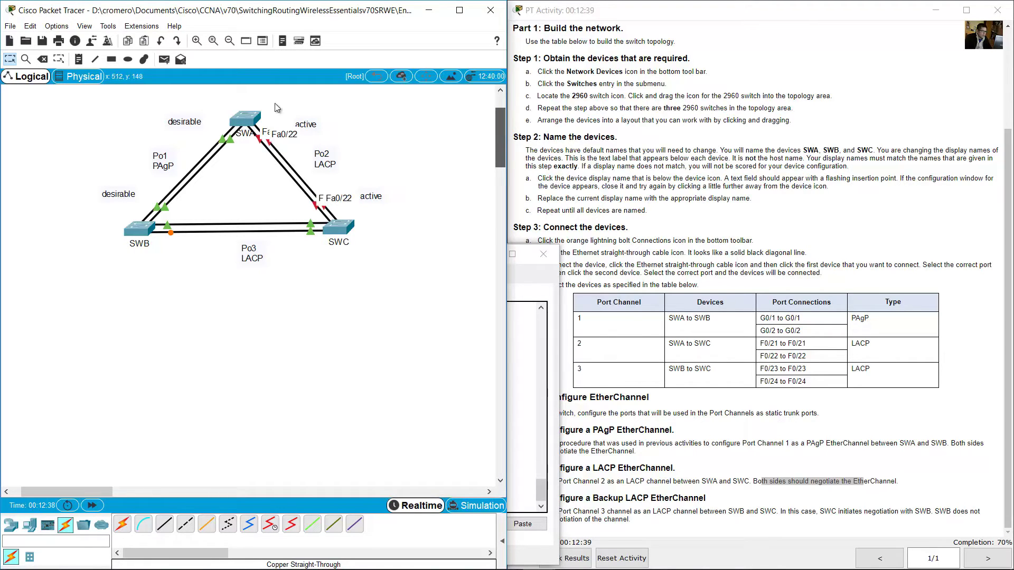
Return to SWA's command line and review which interface range its current configuration prompt applies to.
click(251, 121)
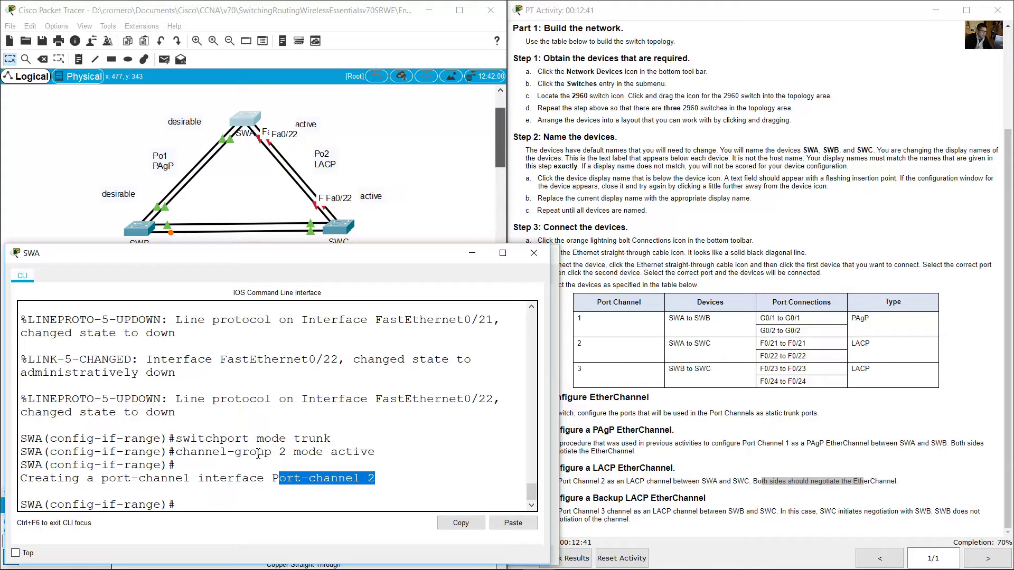
scroll(222, 454, up, 4)
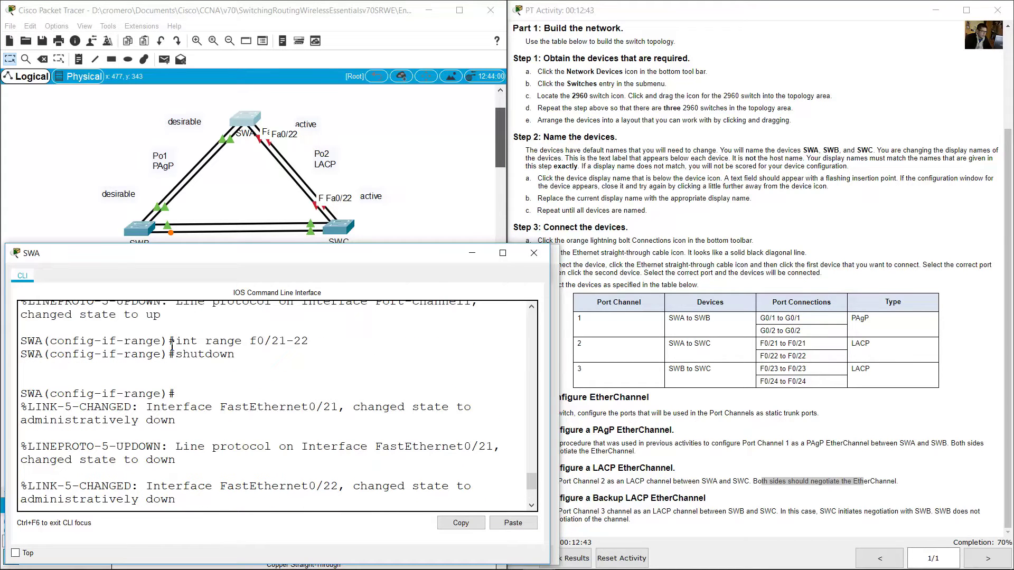
drag(178, 348, 307, 343)
click(243, 429)
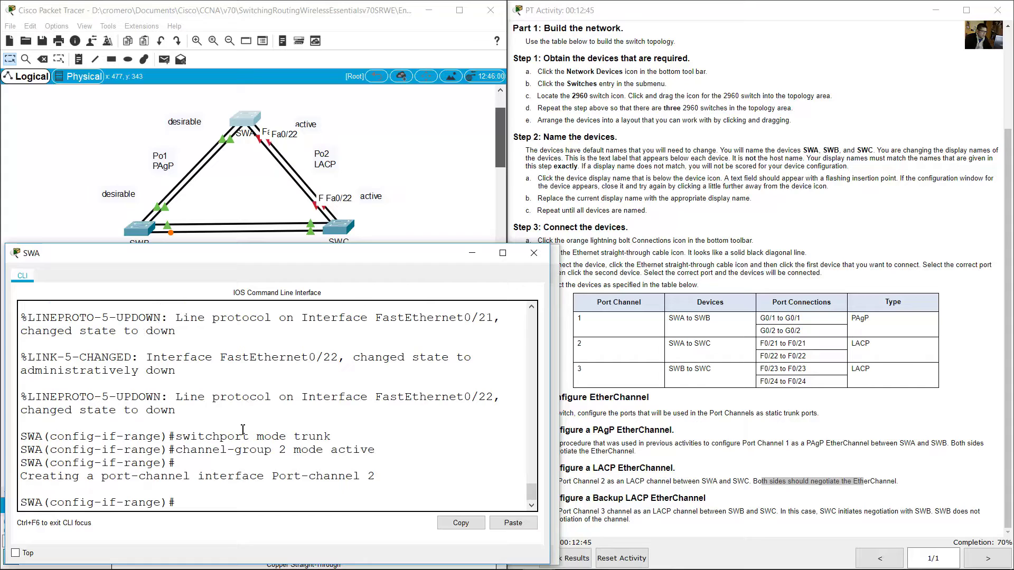
drag(103, 504, 162, 507)
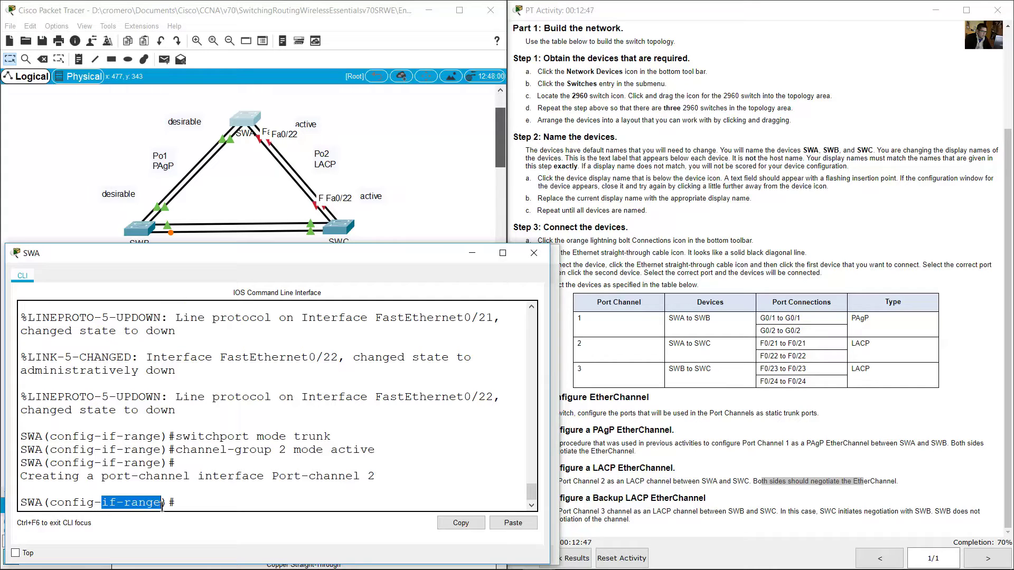
click(222, 508)
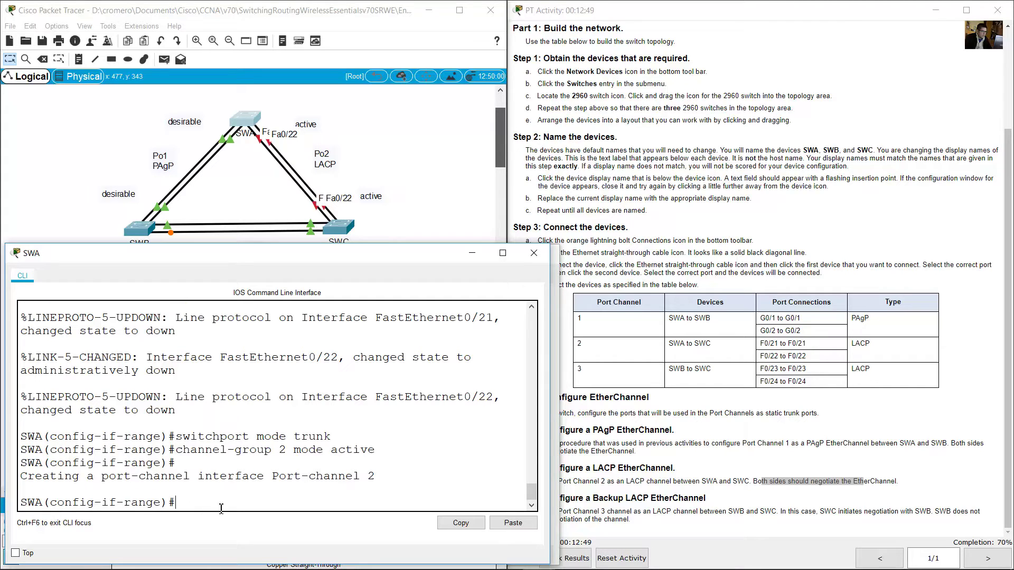
Re-enable SWA's f0/21-22 interface range with no shutdown and close its command line.
text(no shutdown)
key(Return)
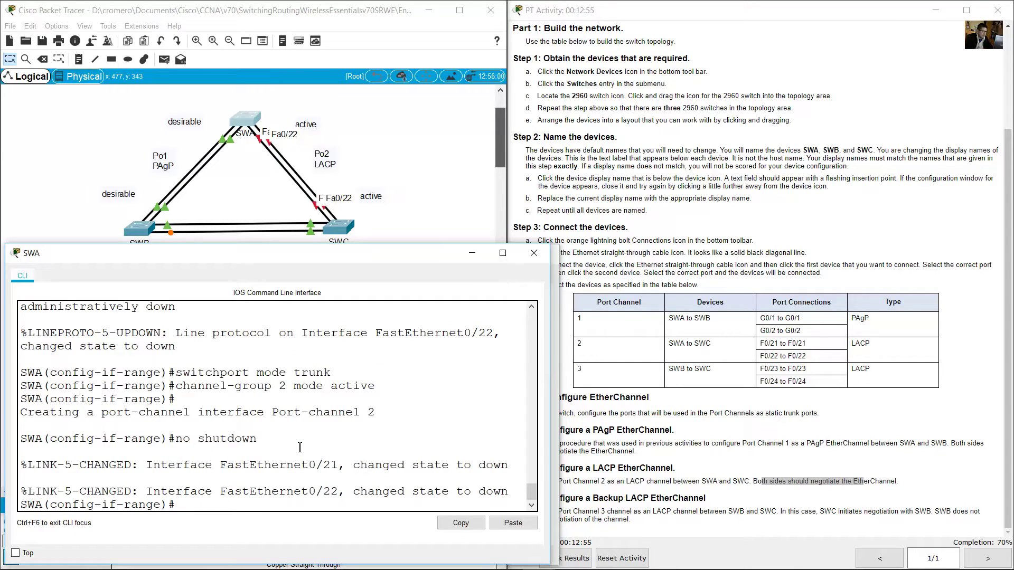
click(534, 253)
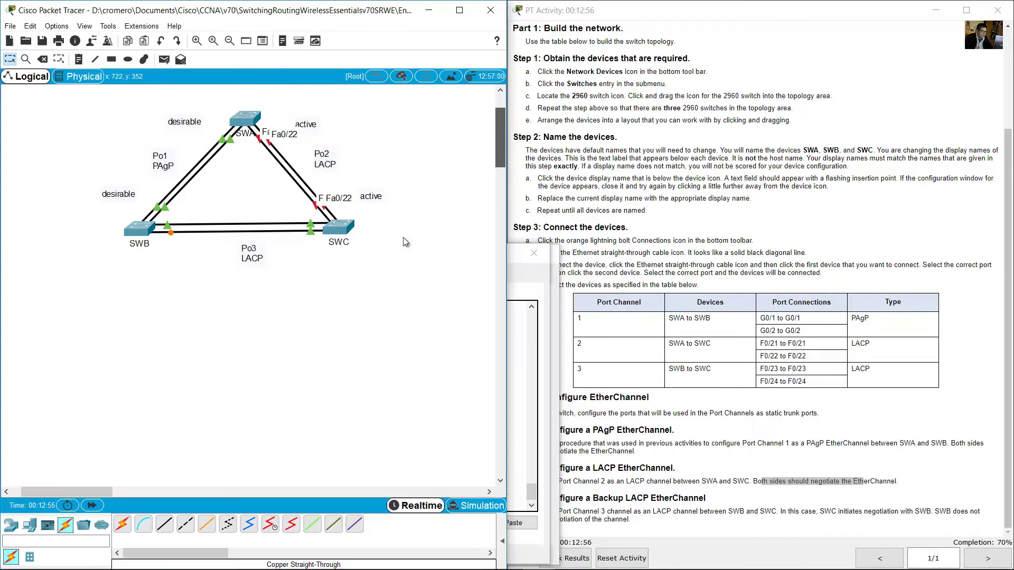
Re-enable SWC's f0/21-22 interface range with no shutdown and return to the topology.
click(344, 229)
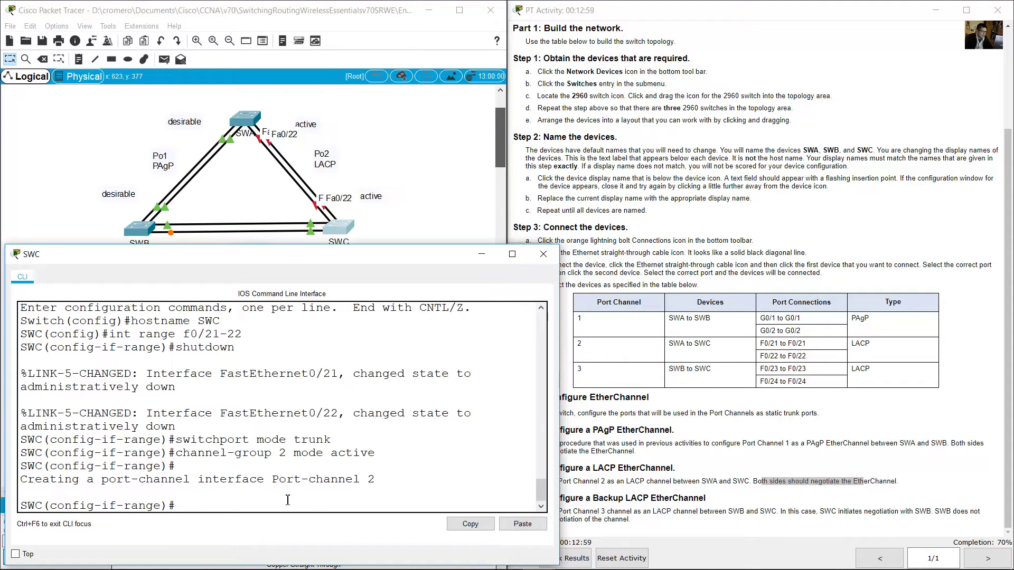
drag(106, 505, 191, 508)
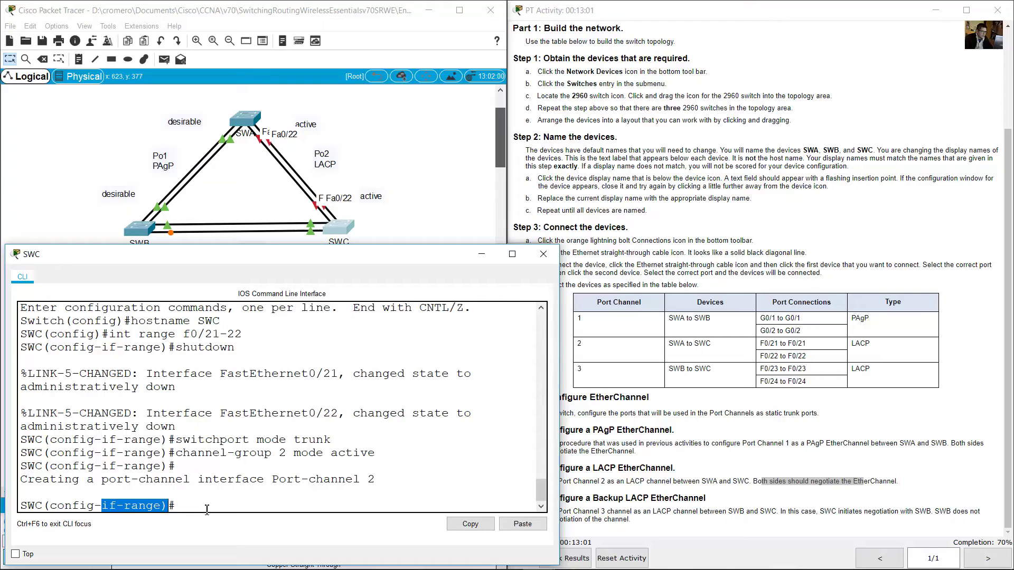
click(206, 508)
text(no shutdown)
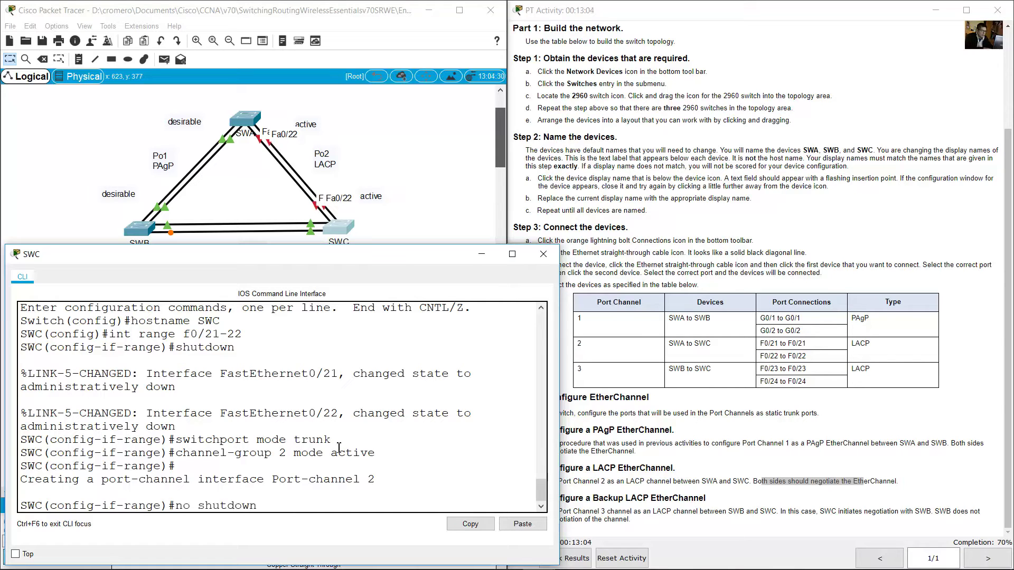
key(Return)
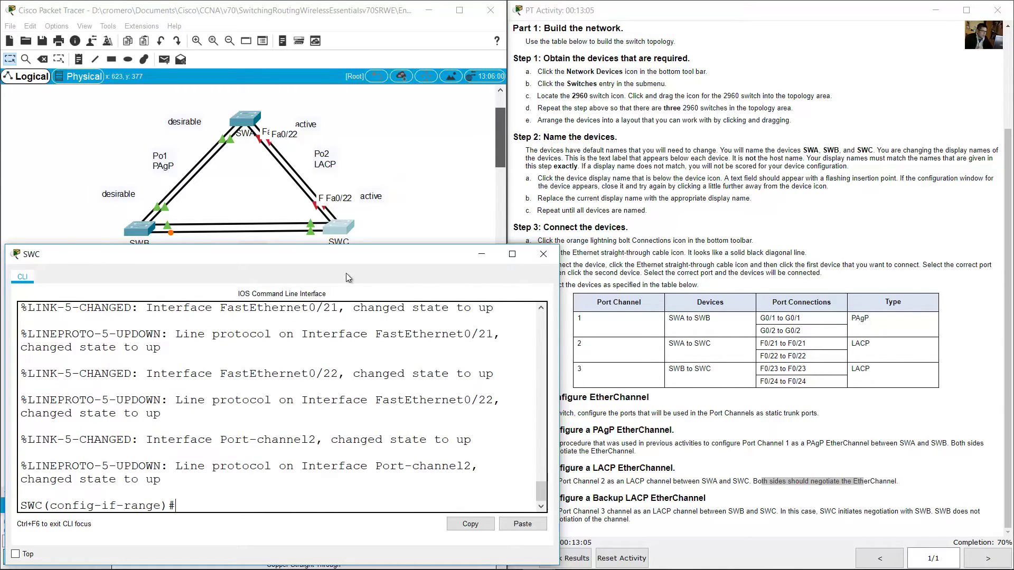
click(417, 147)
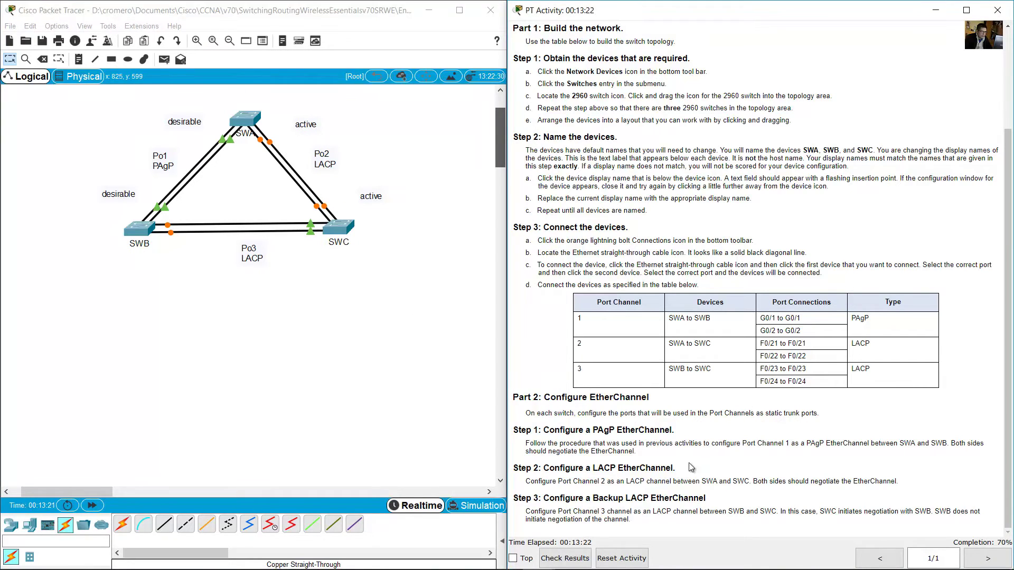
Examine the backup LACP EtherChannel instructions for Port Channel 3, including which of SWB and SWC initiates negotiation.
drag(544, 501, 712, 499)
click(711, 499)
drag(552, 511, 699, 510)
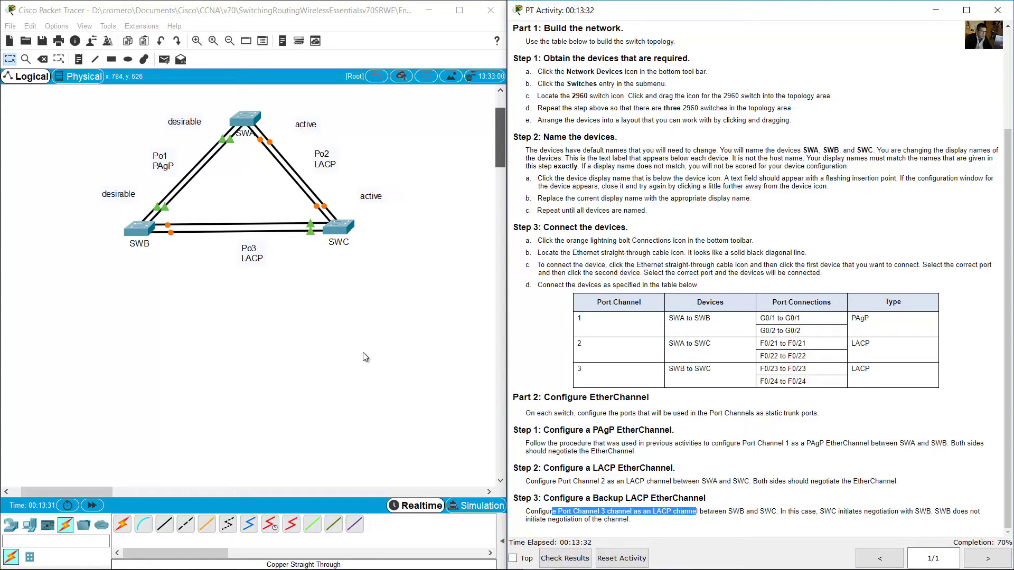
click(308, 290)
drag(287, 318, 255, 262)
click(726, 520)
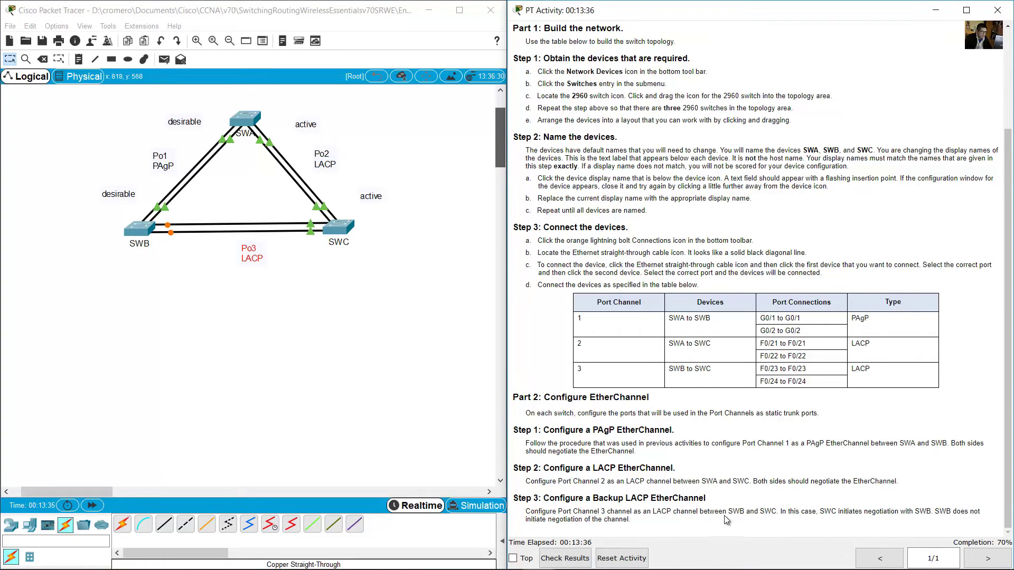
drag(727, 513, 775, 510)
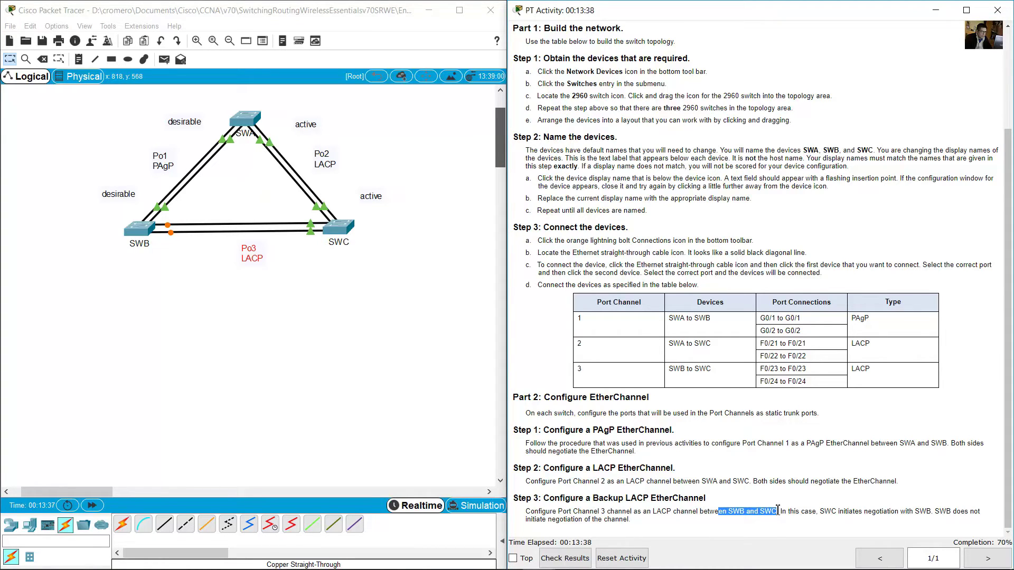
drag(390, 287, 751, 492)
click(794, 514)
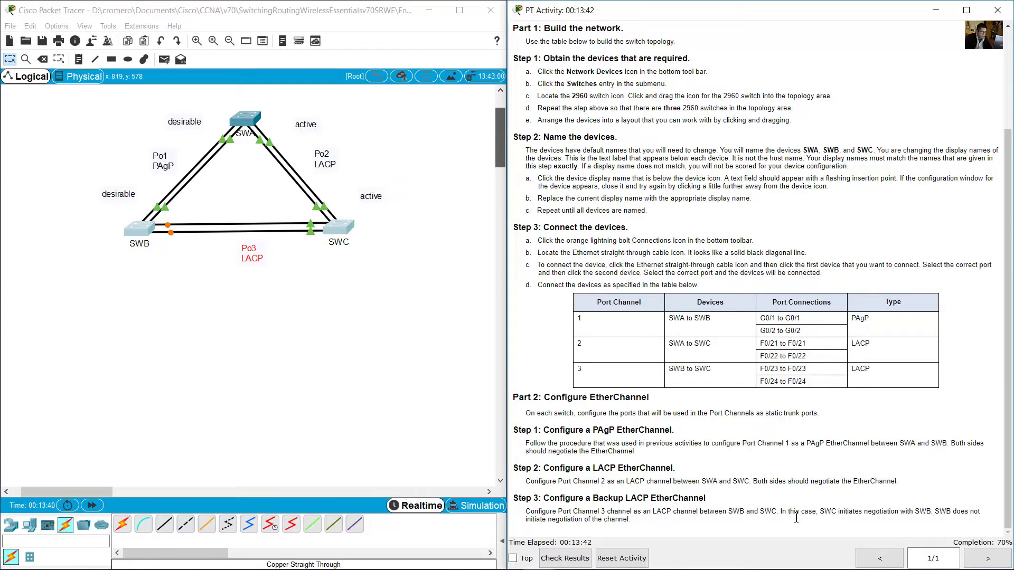
drag(825, 513, 634, 523)
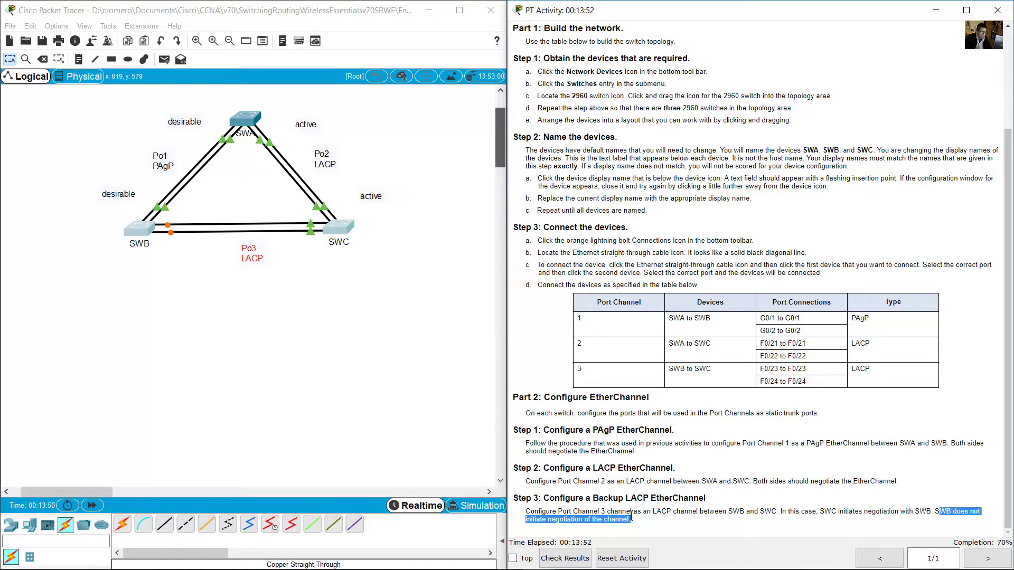
Duplicate the "active" label and place the copy below the SWC end of the Po3 link.
click(388, 313)
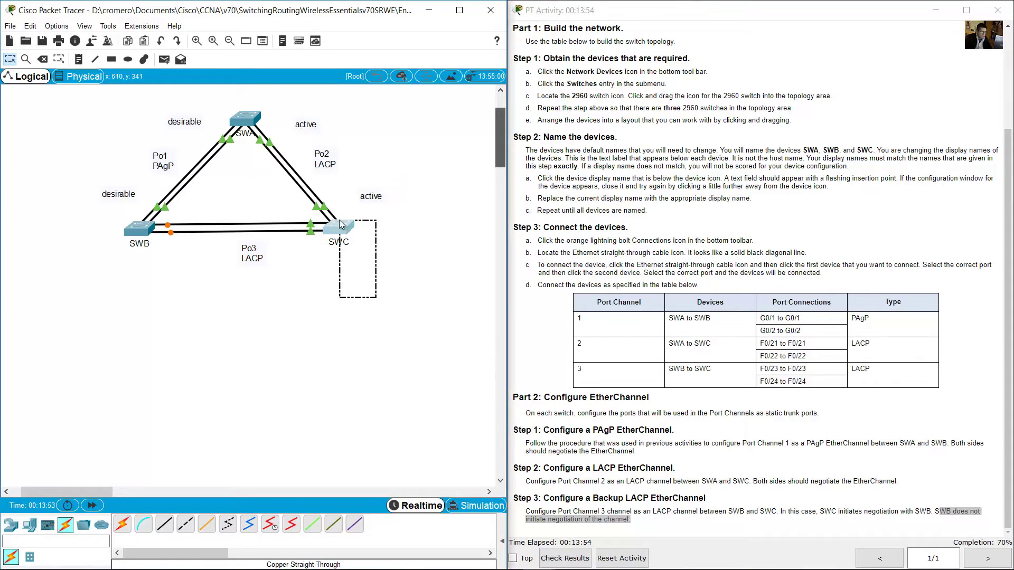
drag(275, 296, 227, 260)
drag(368, 201, 310, 268)
key(ctrl+c)
key(ctrl+v)
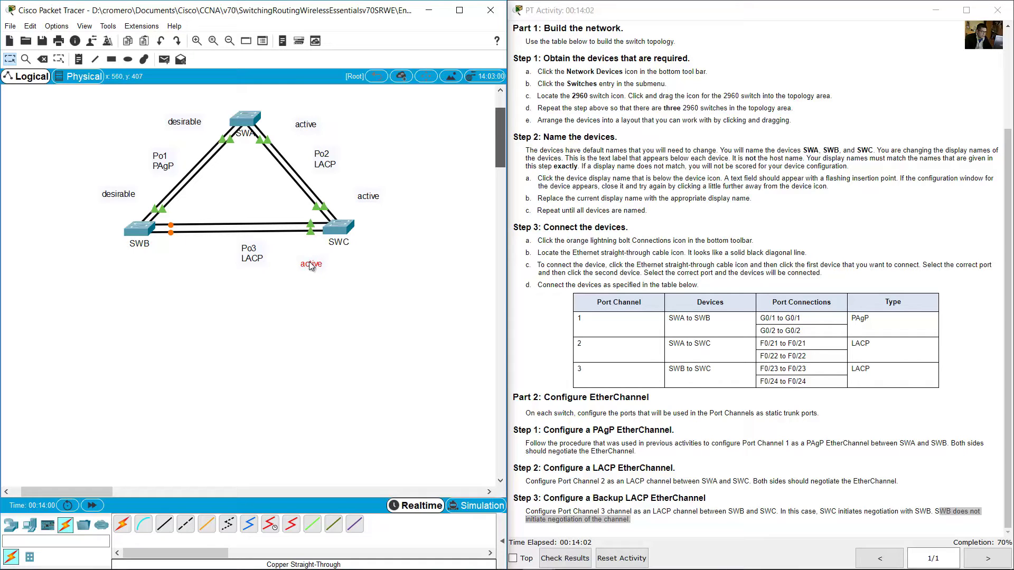
Add a "passive" note below the SWB end of the Po3 link, following SWB's negotiation role in the instructions.
click(941, 513)
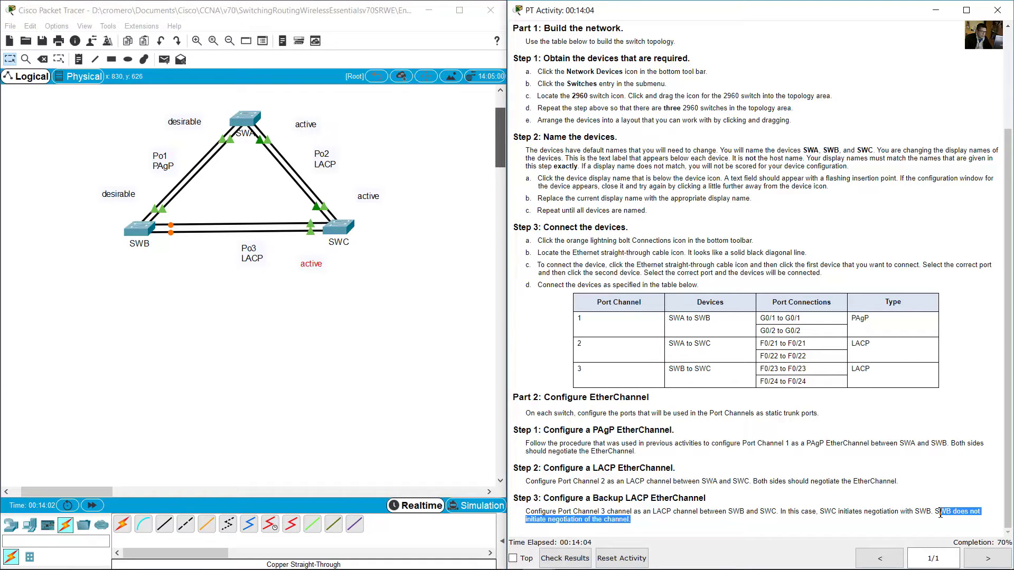
drag(939, 513, 574, 517)
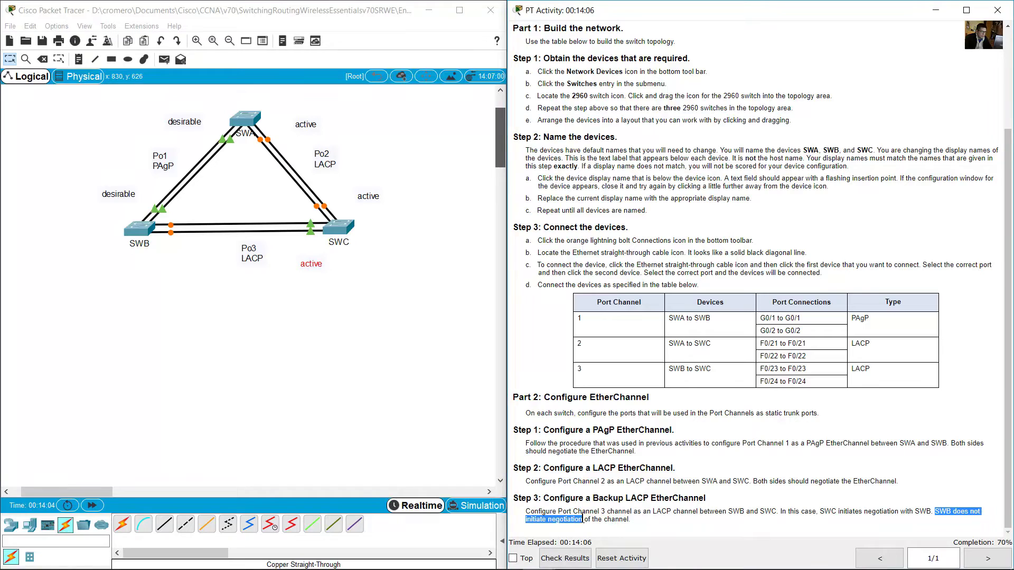
click(189, 278)
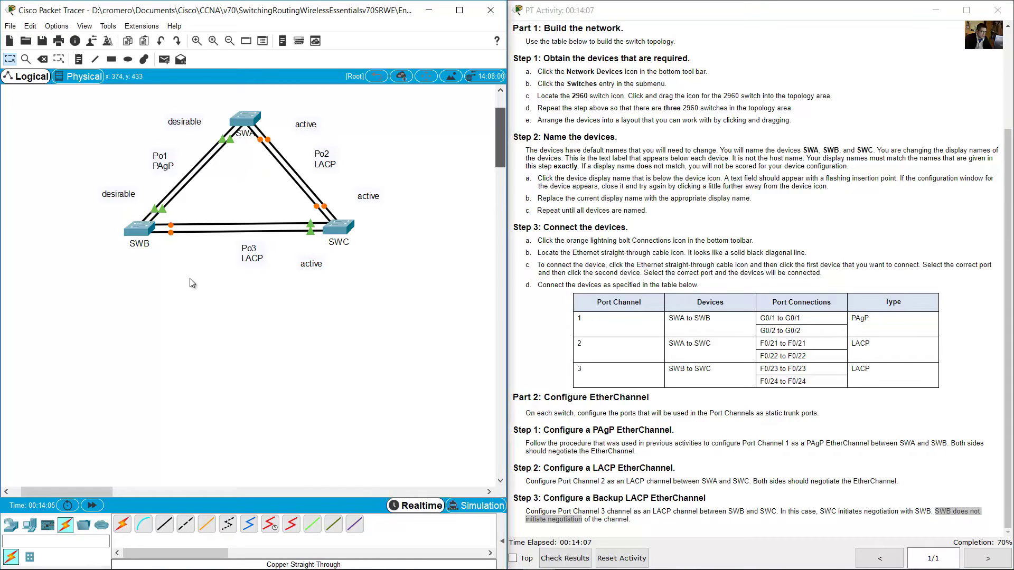
click(79, 61)
click(140, 268)
text(pa)
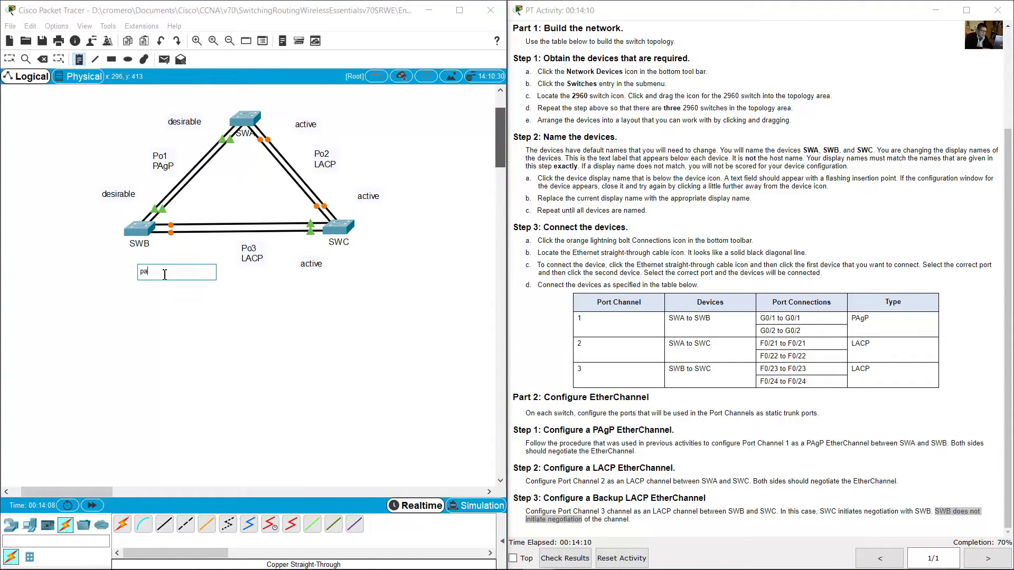
text(ssive)
click(10, 58)
drag(385, 301, 328, 255)
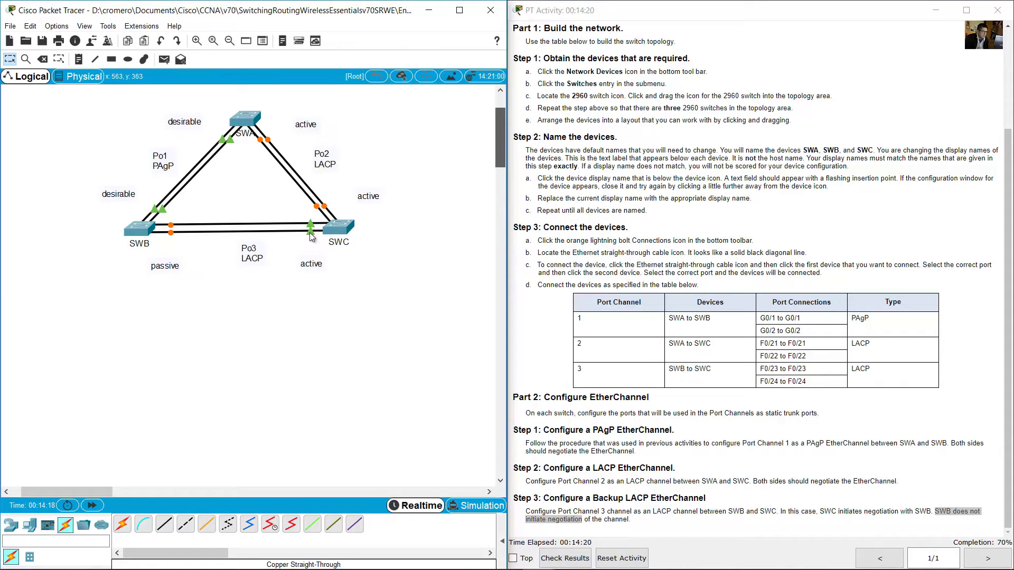
Select SWC's interface range f0/23-24 and shut it down.
mouse_move(312, 229)
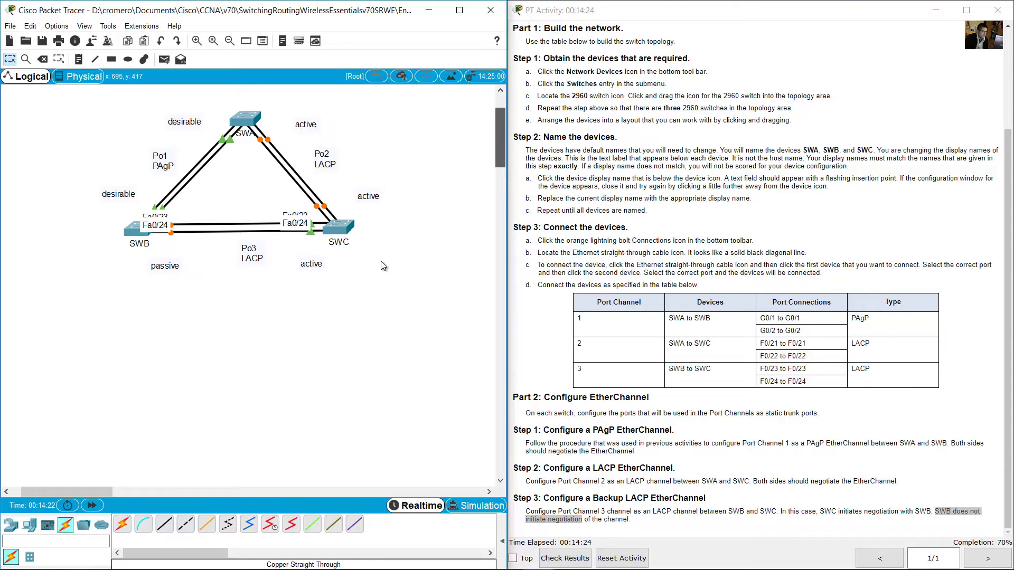
click(342, 230)
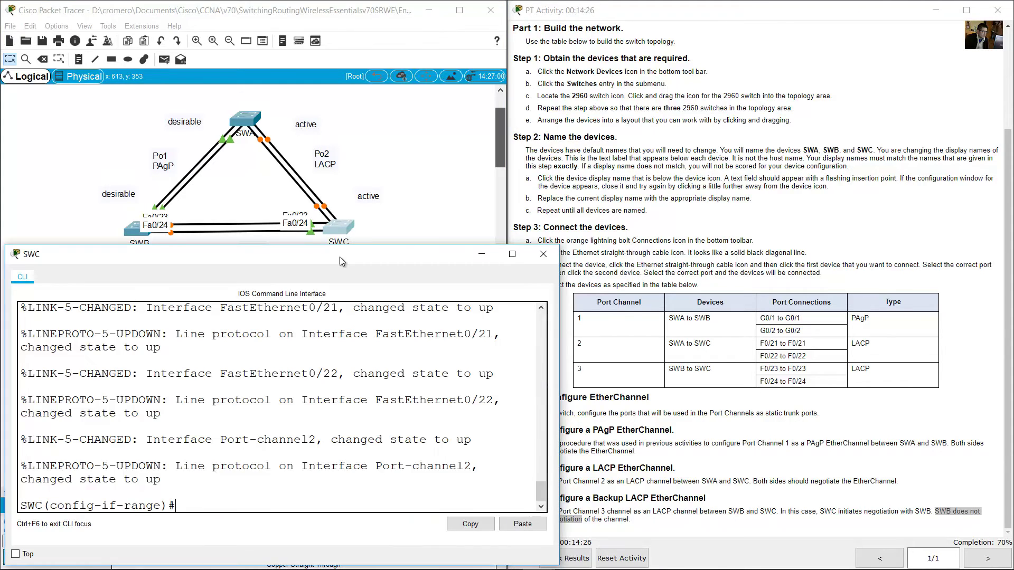
key(Up)
key(Up)
key(Up)
key(Up)
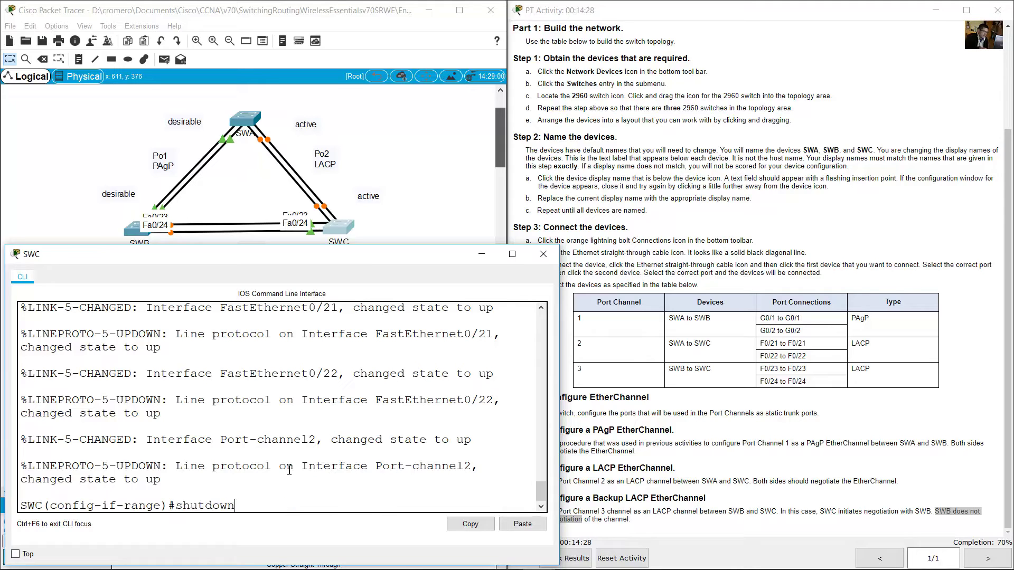
key(BackSpace)
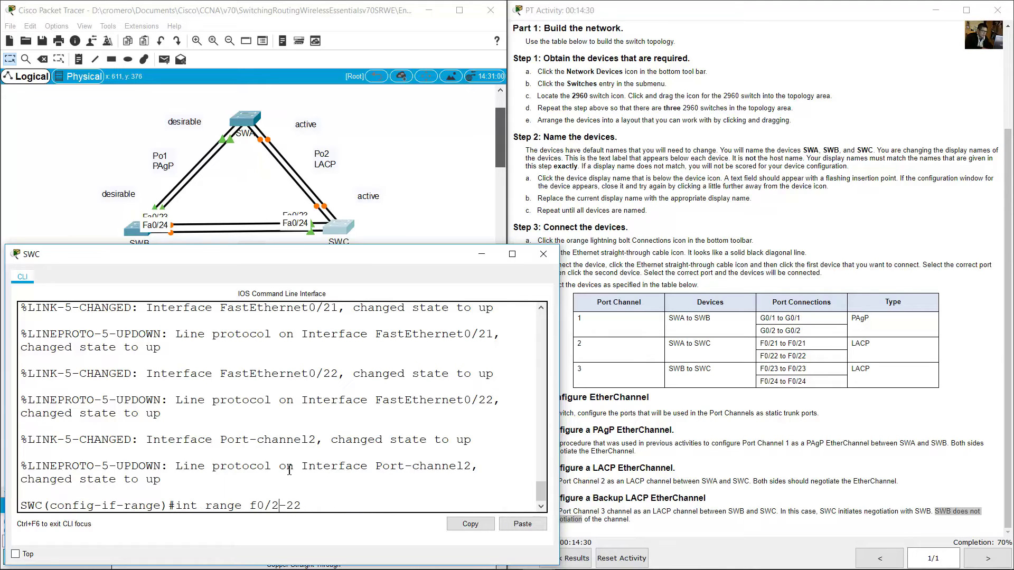
text(3)
key(End)
key(BackSpace)
text(4)
key(Return)
key(Up)
key(Up)
key(Up)
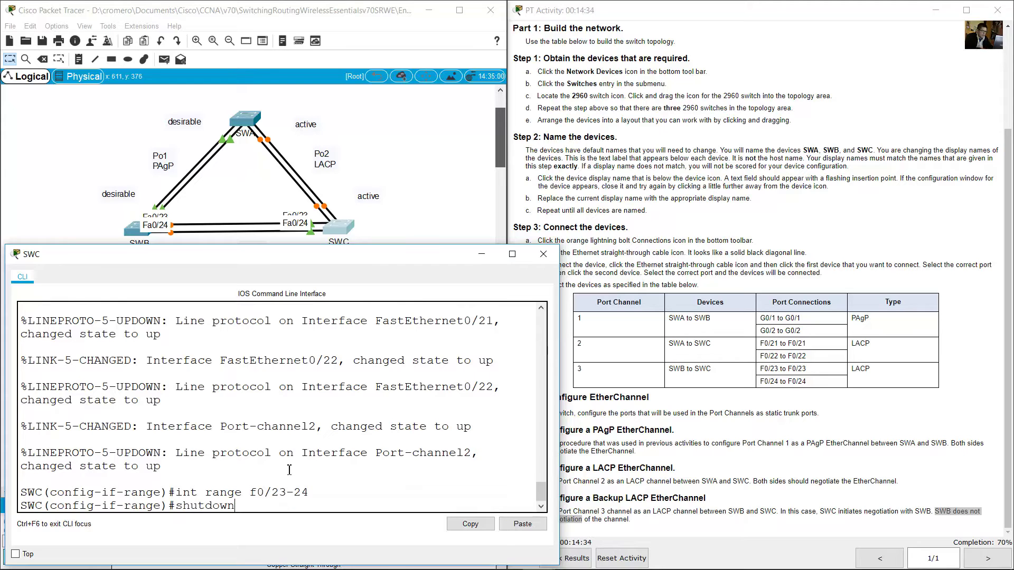
key(Return)
Set SWC's f0/23-24 range to switchport mode trunk.
key(Up)
key(Up)
key(Up)
key(Up)
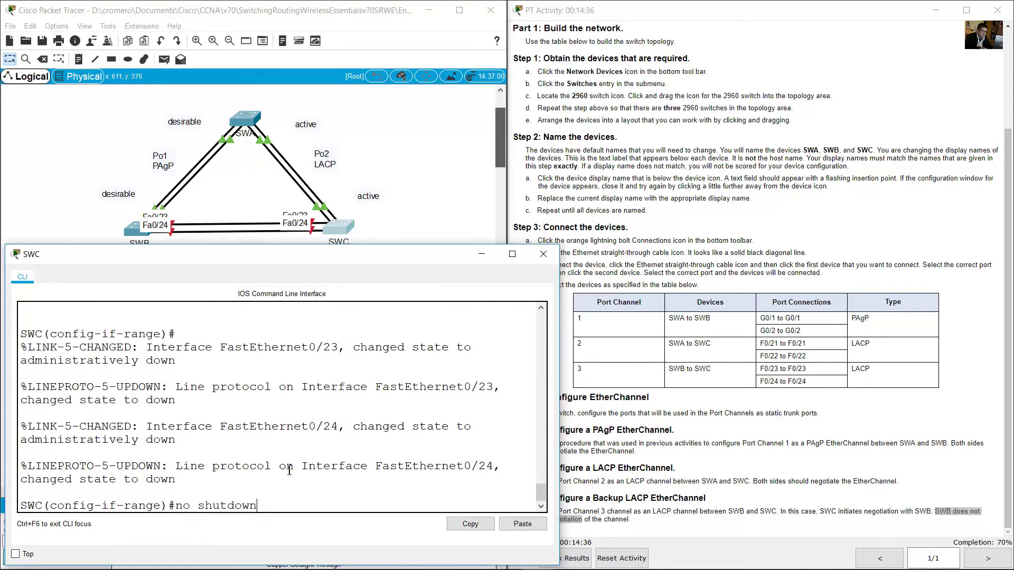
key(Up)
key(Return)
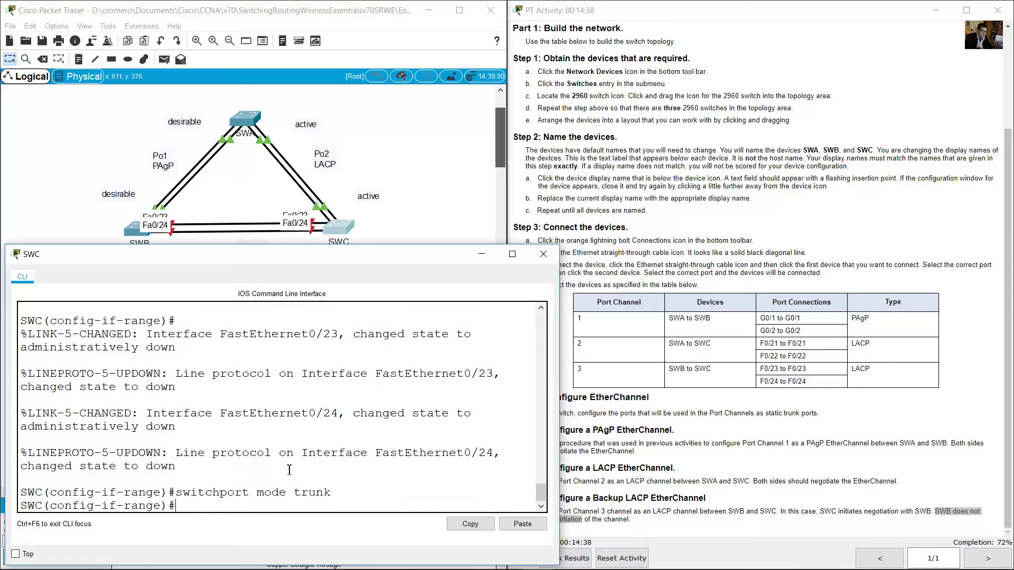
Assign SWC's f0/23-24 range to channel-group 3 in mode active, checking it against the Po3 labels.
key(Up)
key(Up)
key(Up)
key(Up)
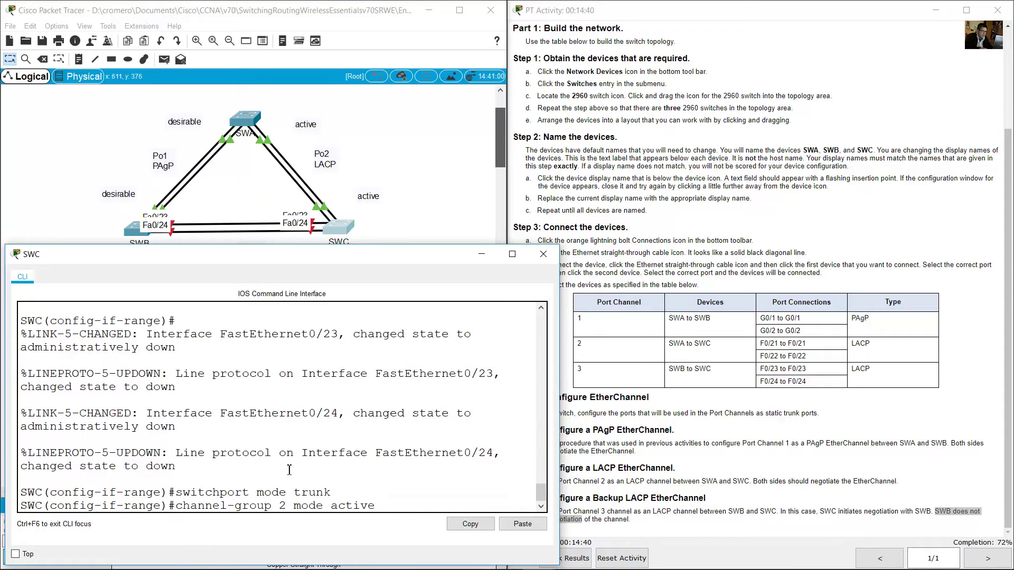
key(BackSpace)
text(3)
drag(236, 239, 262, 328)
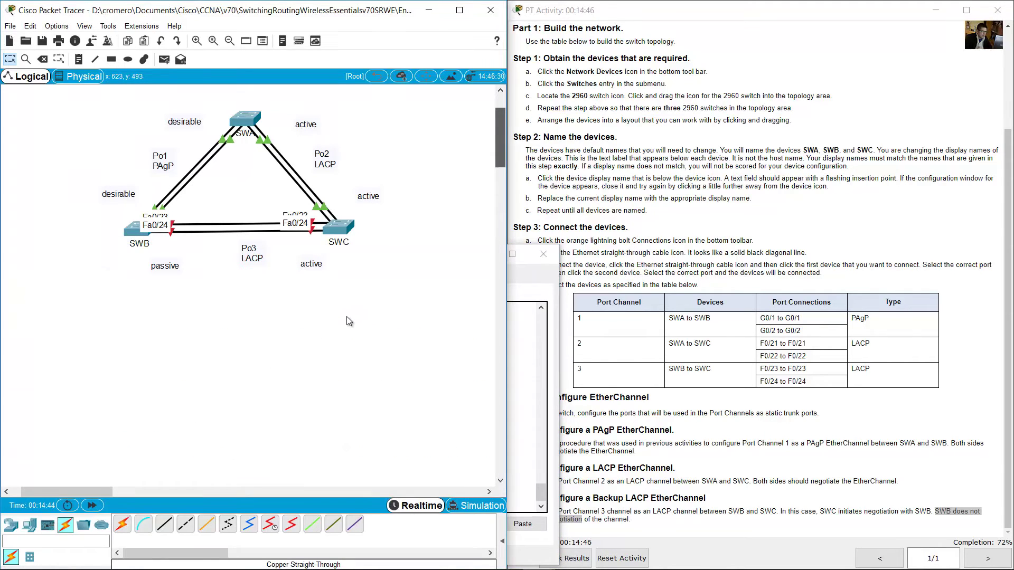
click(338, 227)
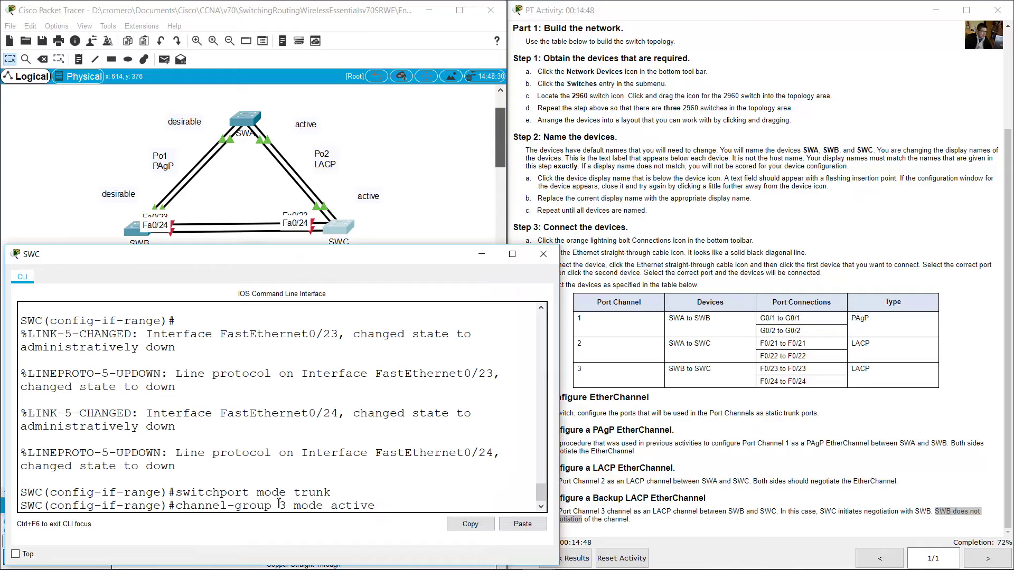
key(End)
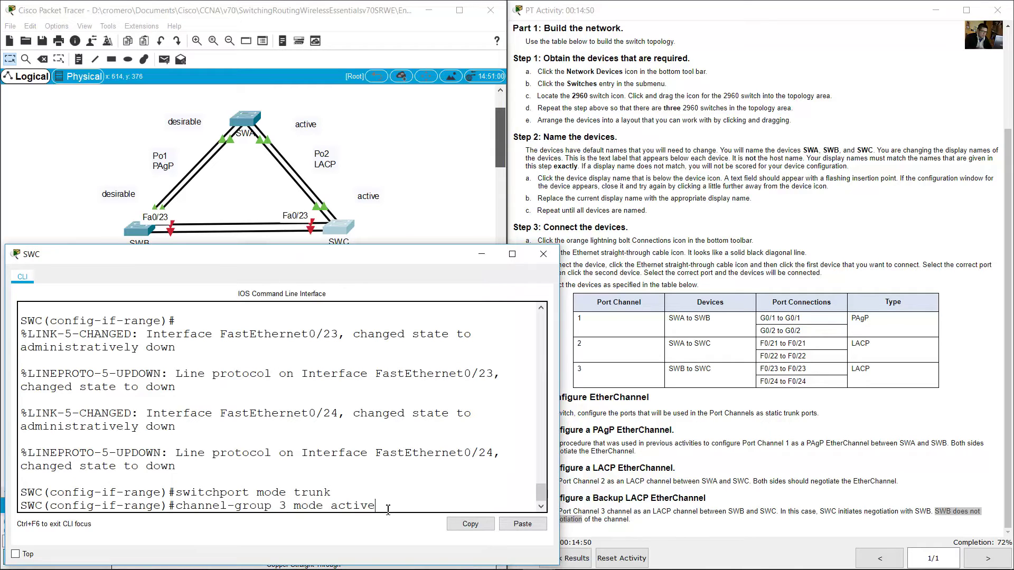
key(Return)
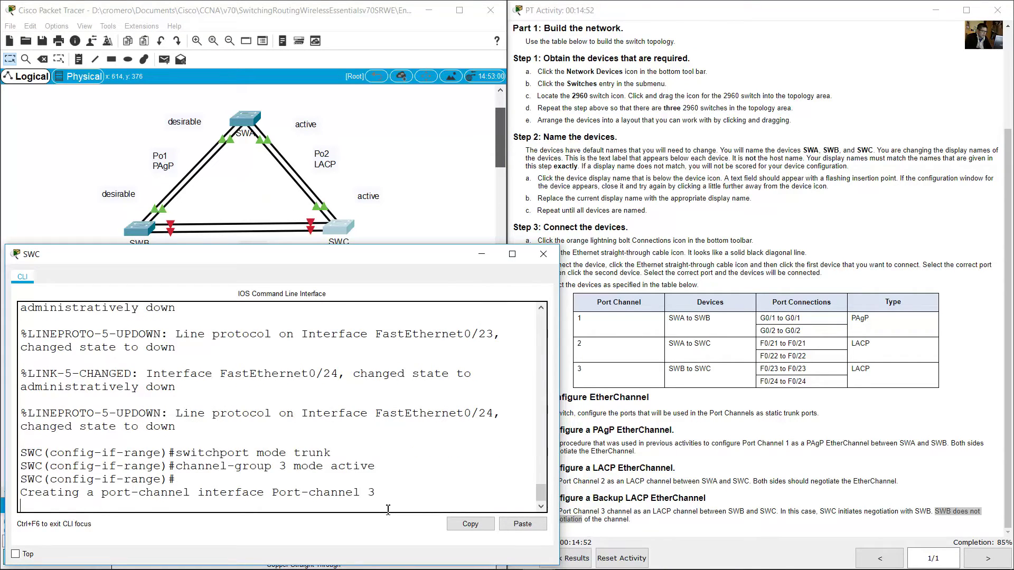
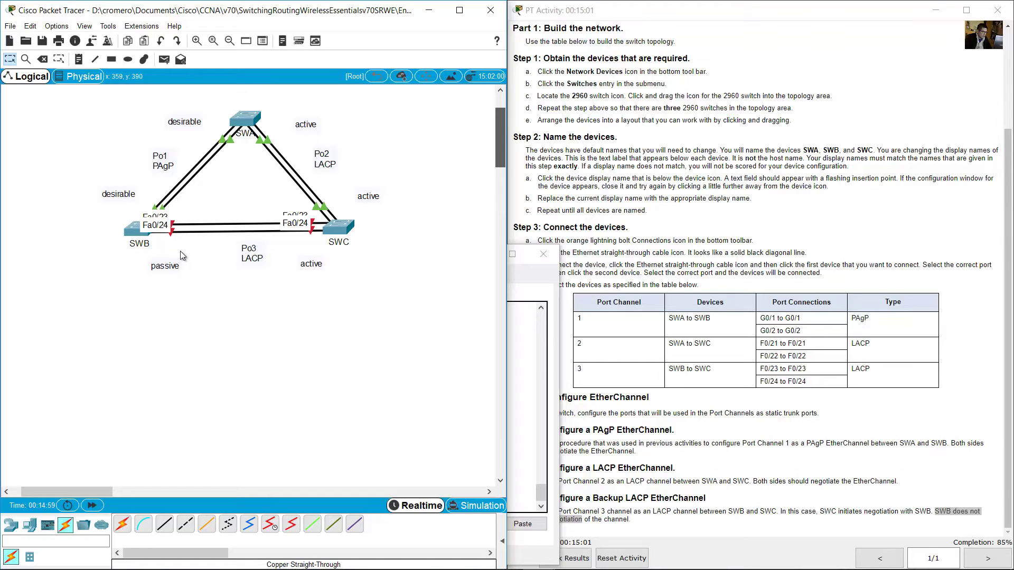
Select SWB's interface range f0/23-24 and shut it down.
drag(179, 251, 165, 228)
click(134, 235)
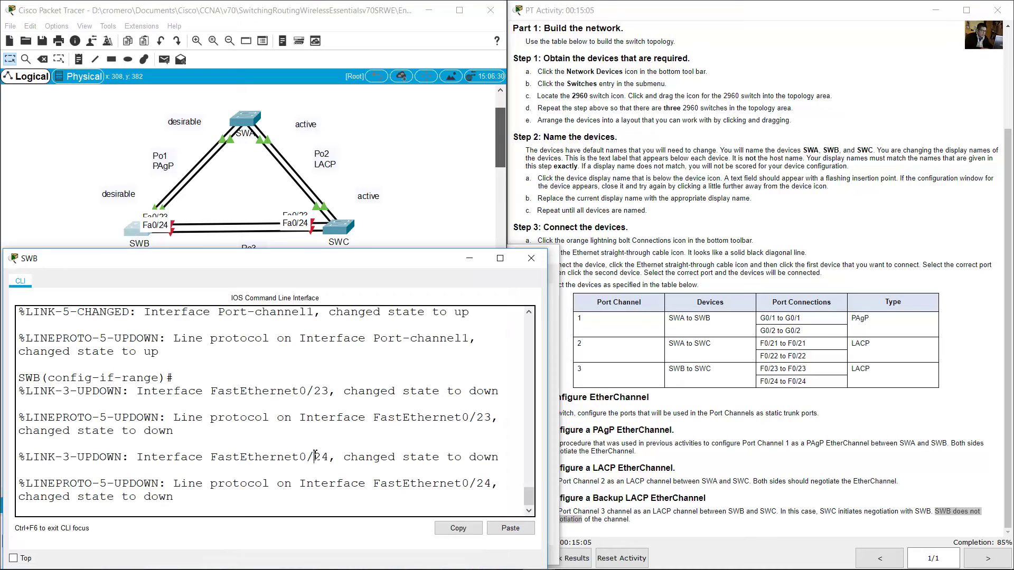
key(Return)
key(Up)
key(Up)
key(Up)
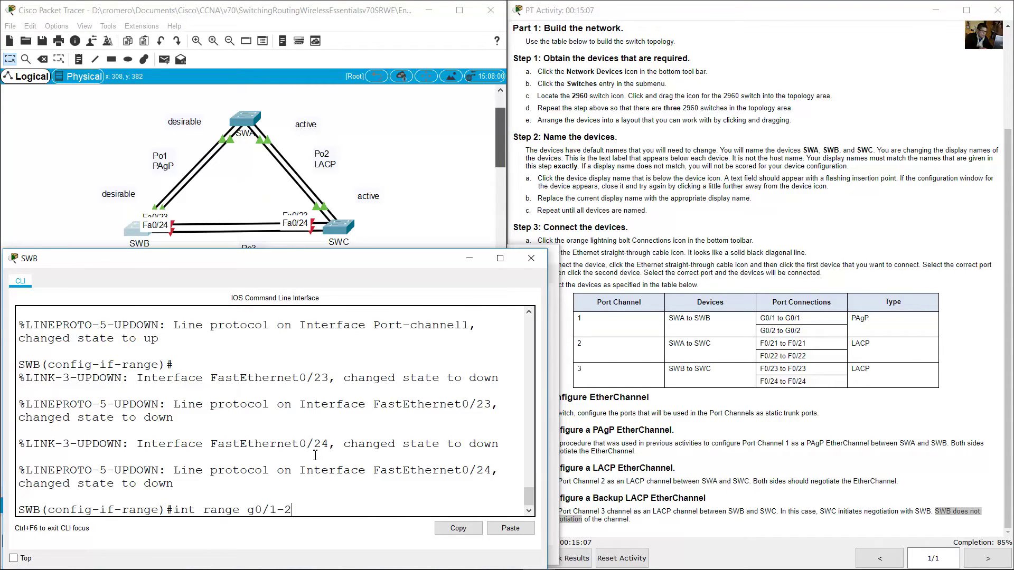
key(BackSpace)
key(BackSpace)
key(BackSpace)
text(f0/23-24)
key(Return)
key(Up)
key(Up)
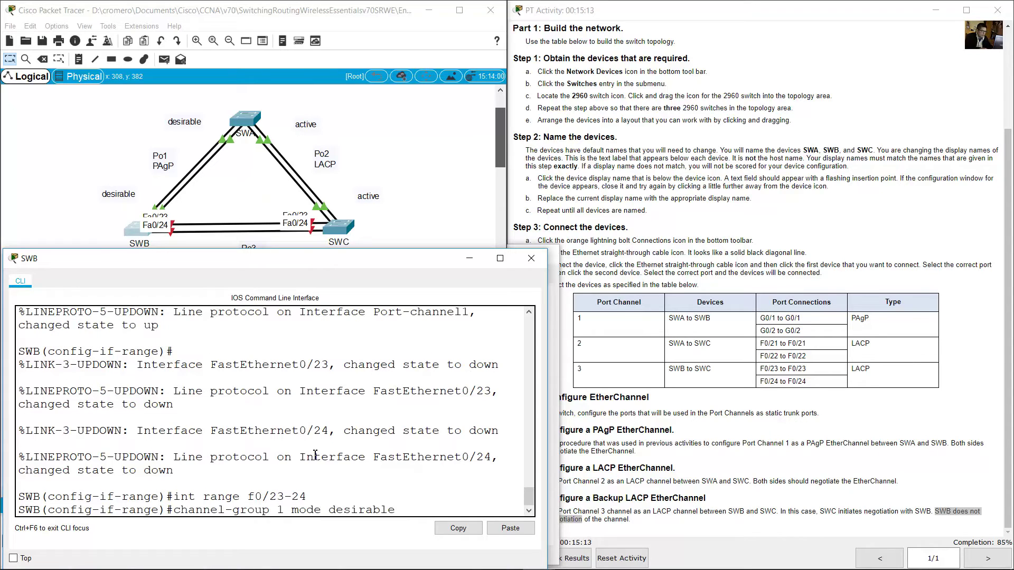
key(Up)
key(Return)
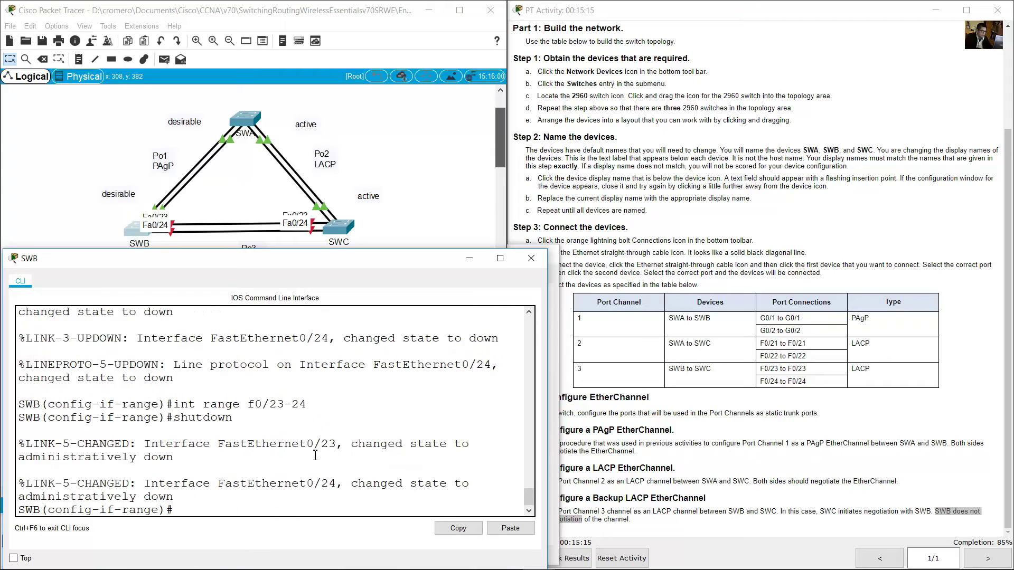
Set SWB's f0/23-24 range to switchport mode trunk.
key(Up)
key(Up)
key(Up)
key(Up)
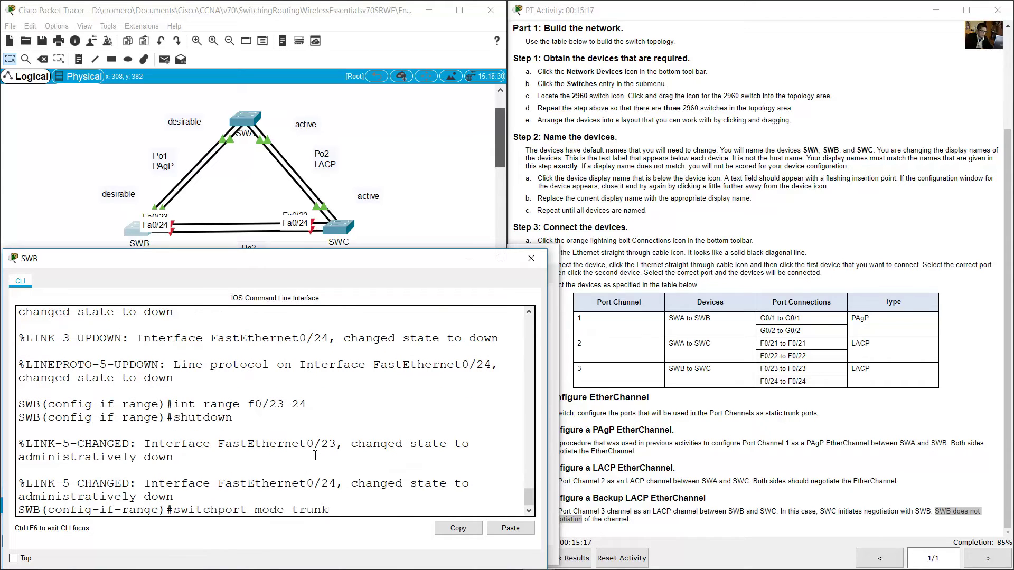
key(Return)
Assign SWB's f0/23-24 range to channel-group 3 in mode passive, checking it against the Po3 labels in the topology.
key(Up)
key(Up)
key(Up)
key(Up)
key(Up)
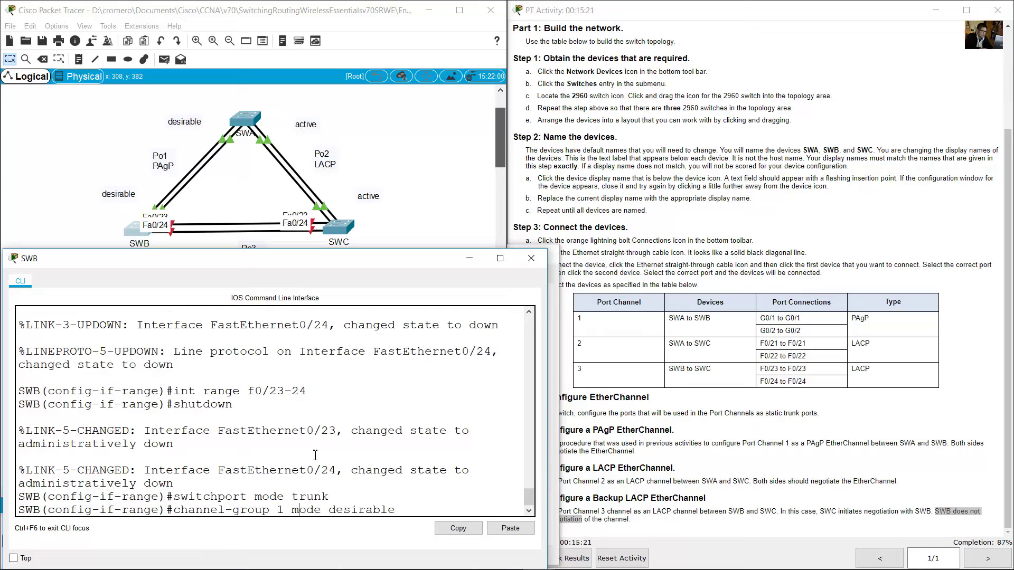
key(BackSpace)
text(3)
key(Right)
key(BackSpace)
key(BackSpace)
key(BackSpace)
key(BackSpace)
key(BackSpace)
key(BackSpace)
key(BackSpace)
key(BackSpace)
text(passi)
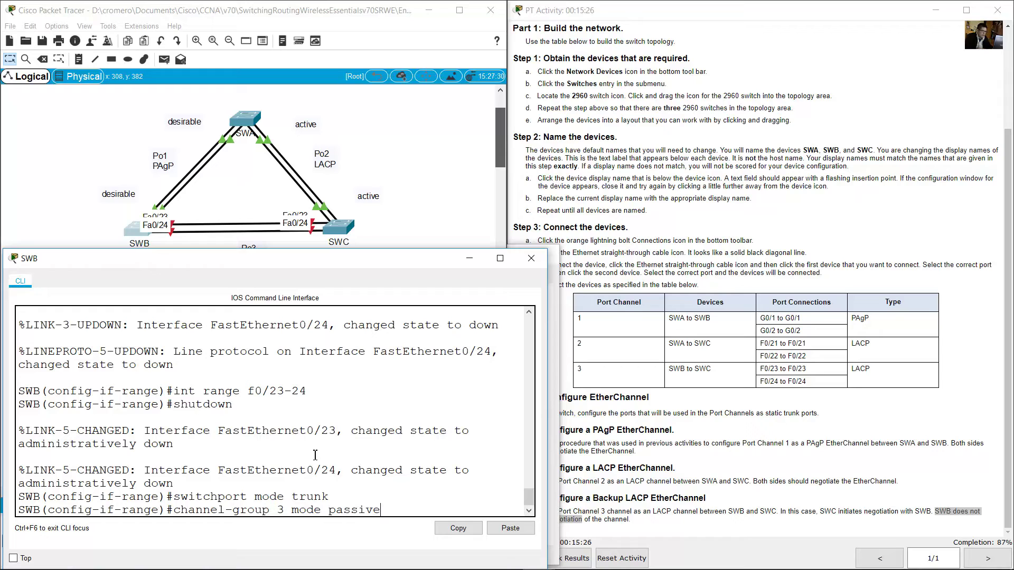
click(391, 221)
click(182, 318)
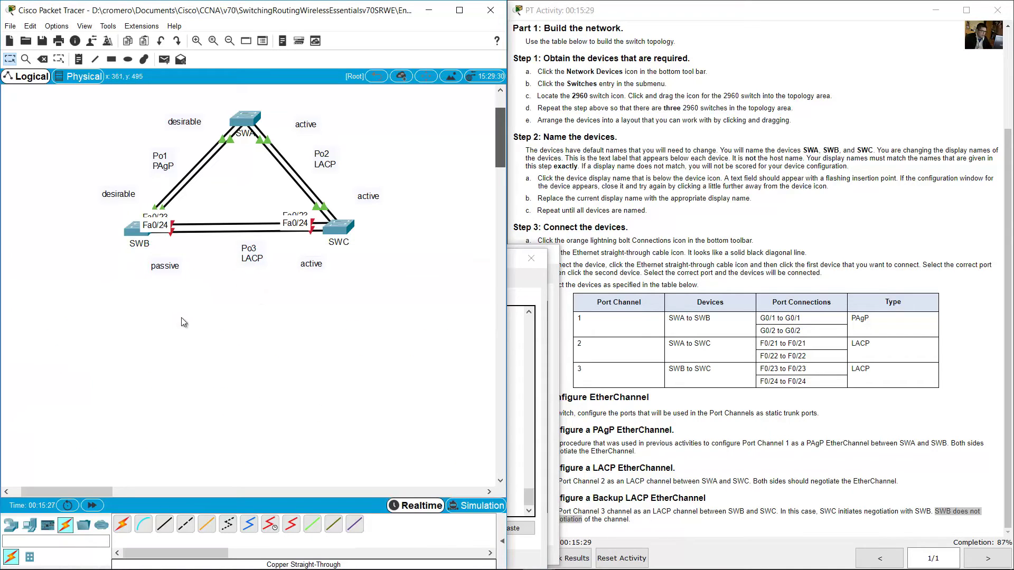
click(164, 267)
key(alt+Tab)
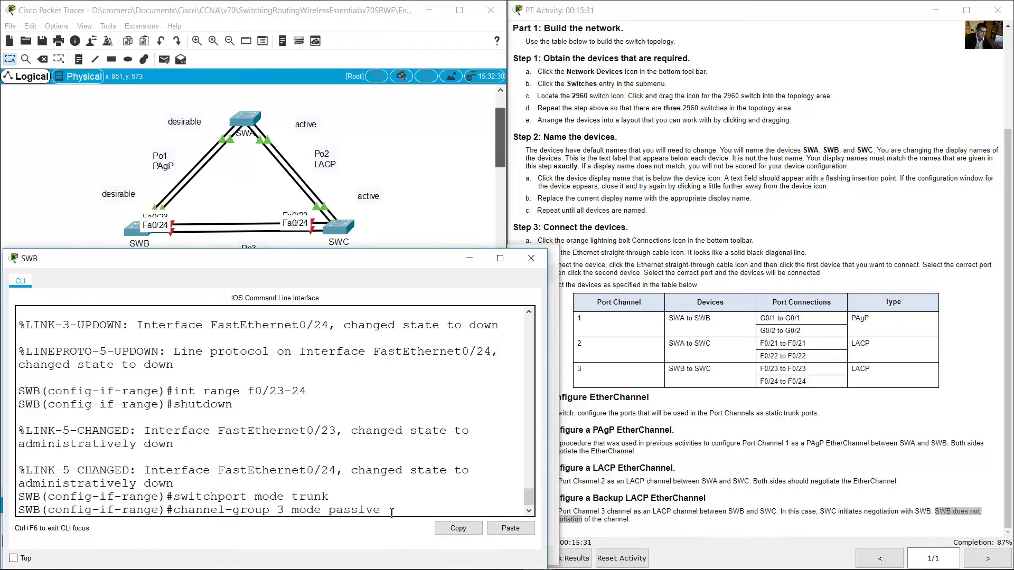
key(Return)
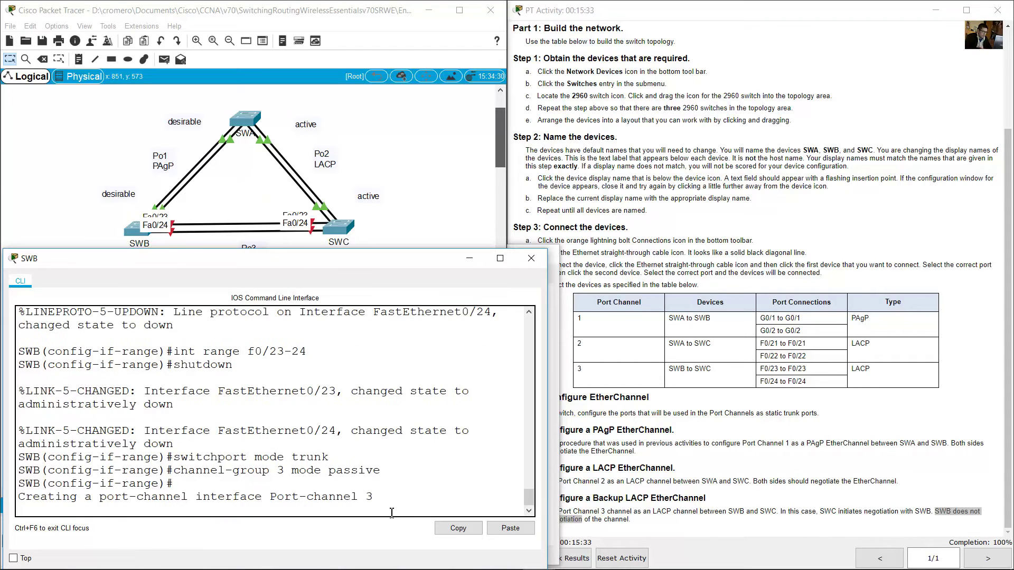
drag(285, 483, 373, 484)
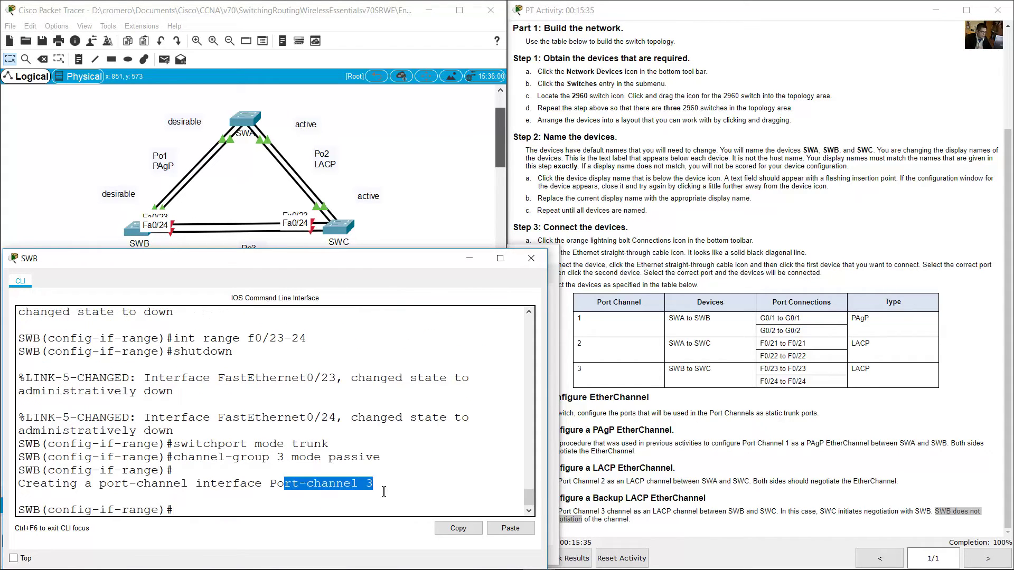
click(357, 511)
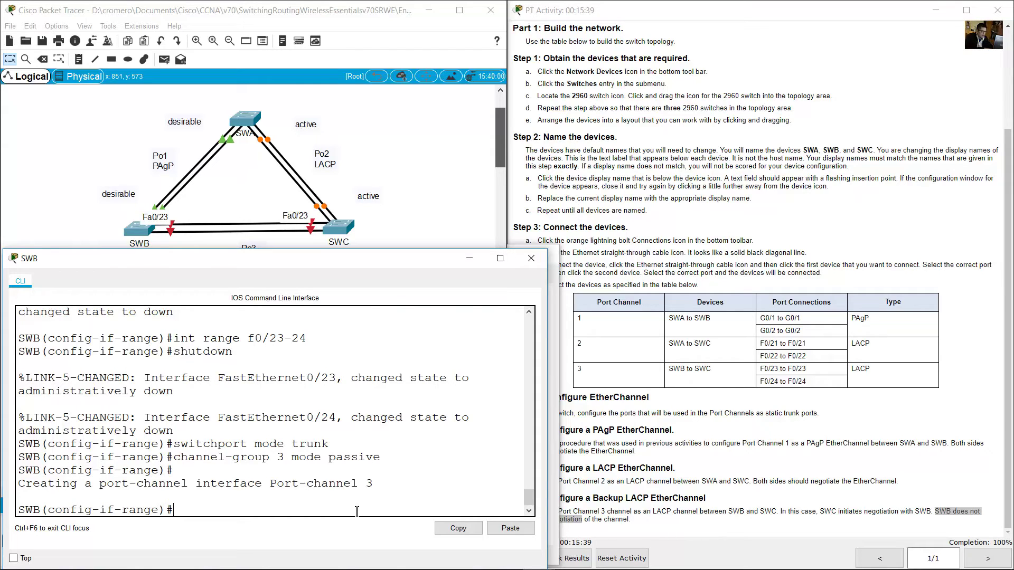
Re-enable SWC's f0/23-24 range with no shutdown.
click(457, 162)
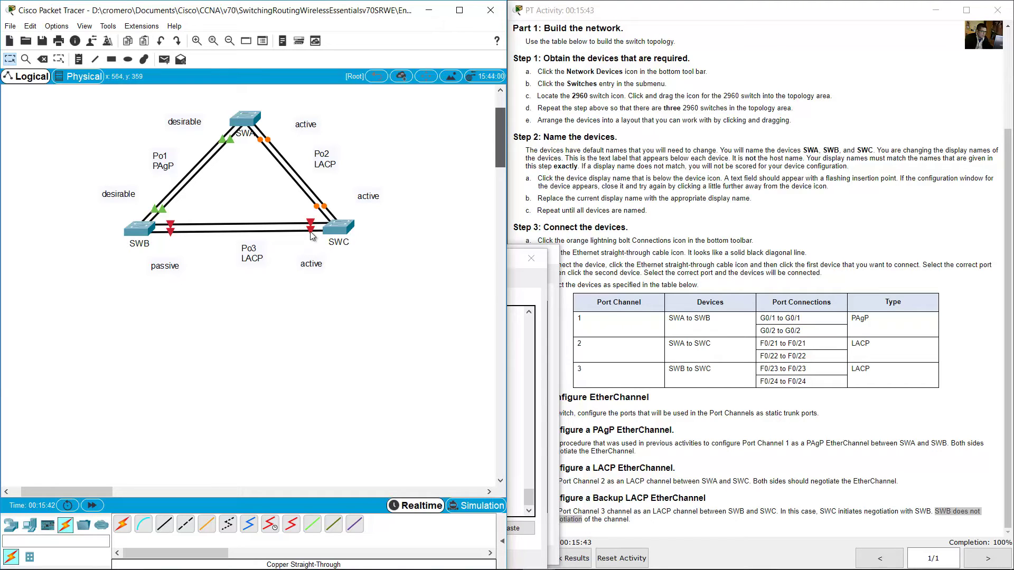
mouse_move(312, 236)
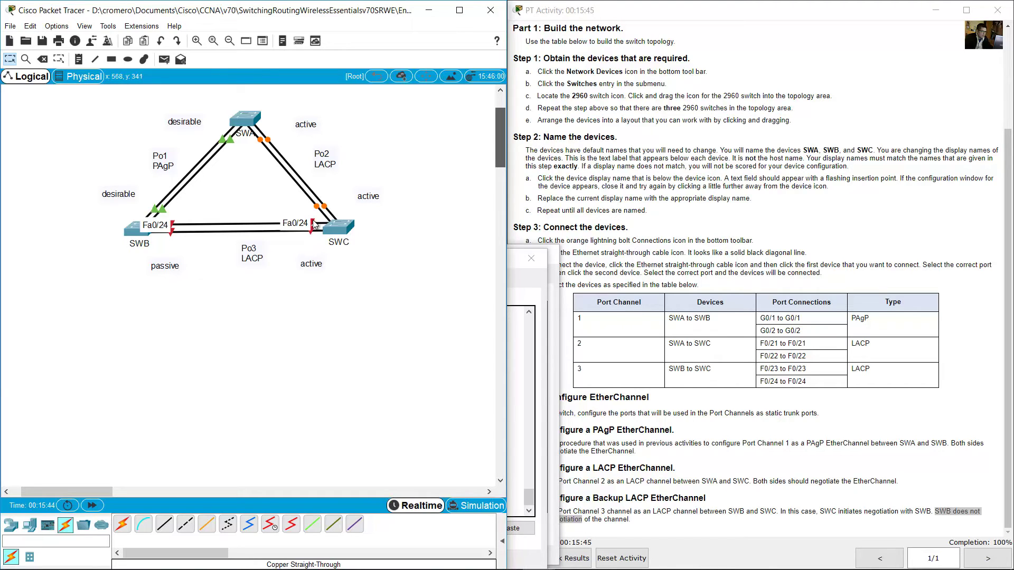
click(339, 229)
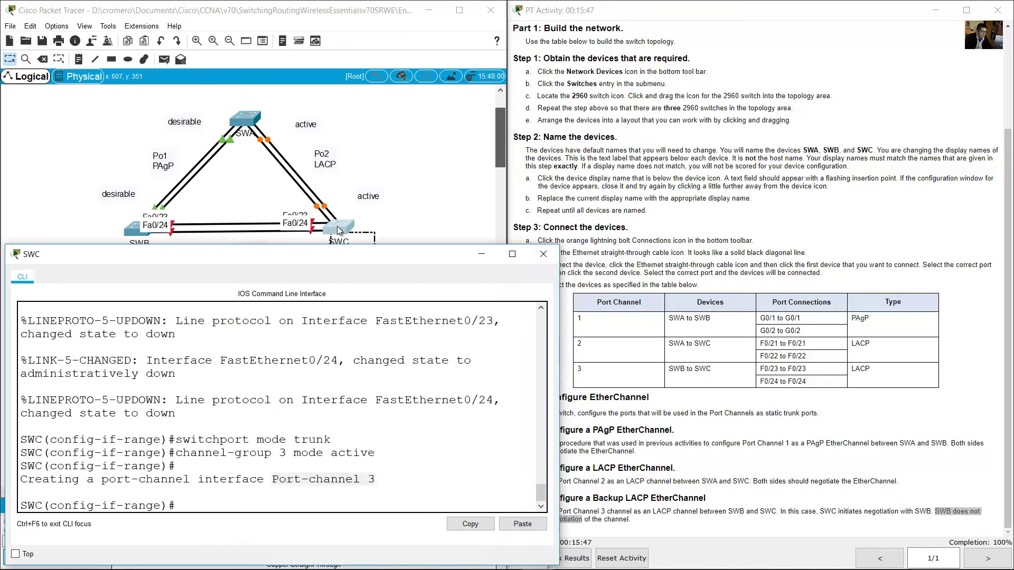
text(no shutdow)
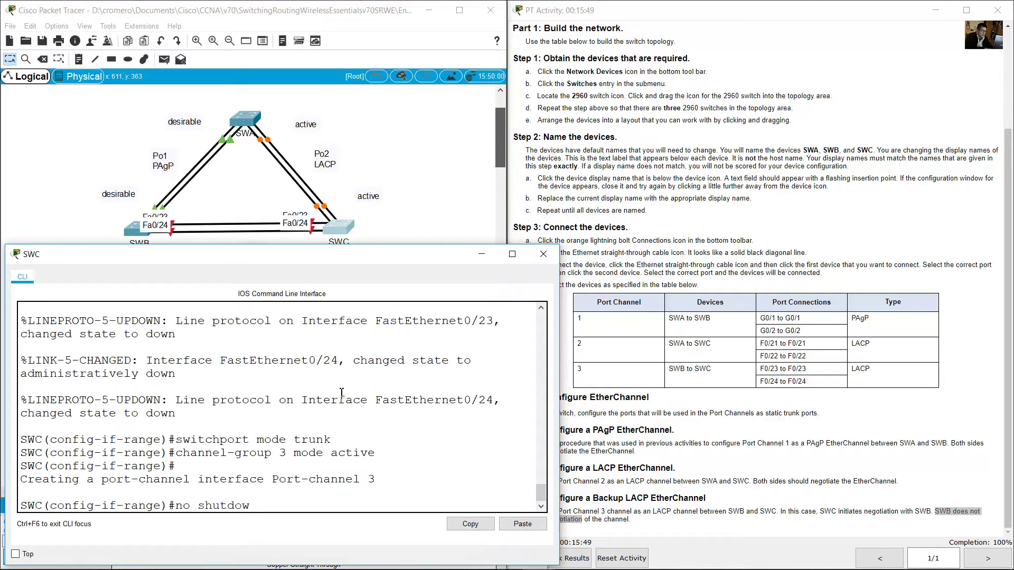
text(n)
key(Return)
click(407, 153)
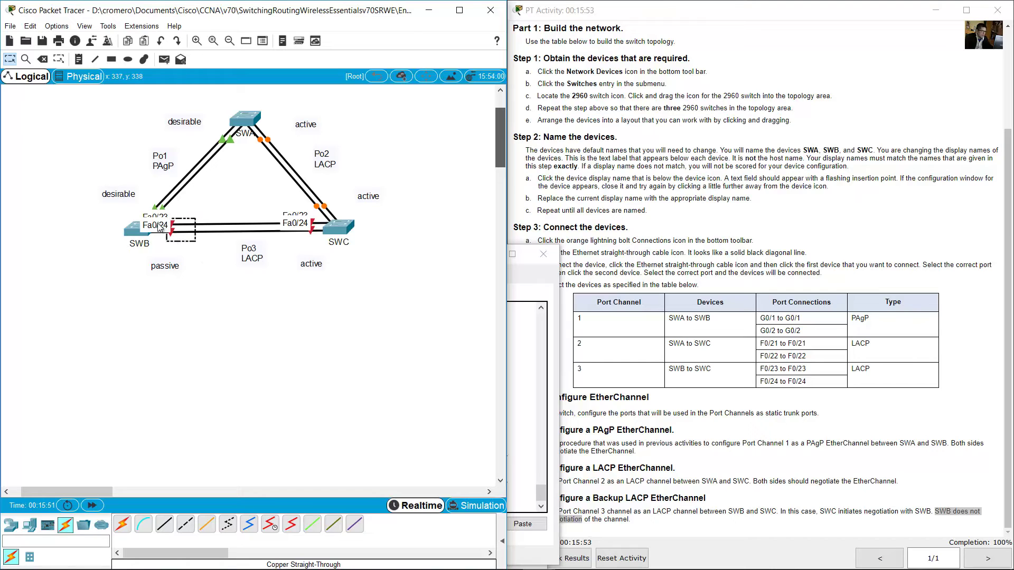
Re-enable SWB's f0/23-24 range with no shutdown.
click(135, 231)
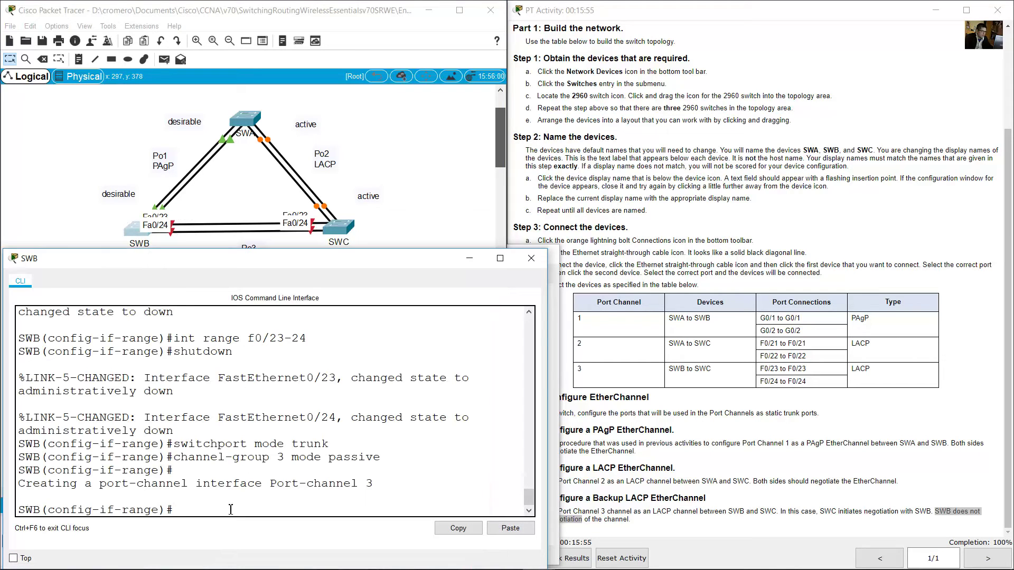
double_click(32, 508)
click(246, 504)
text(no shutdown)
key(Return)
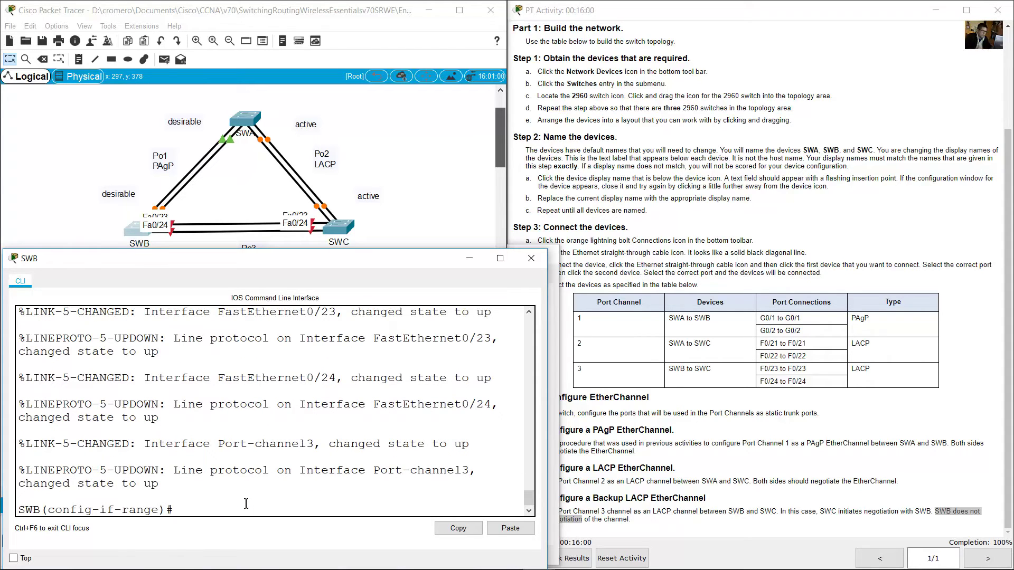
Check the activity's completion and examine the link status of the Po1, Po2 and Po3 connections in the topology.
click(425, 141)
click(818, 396)
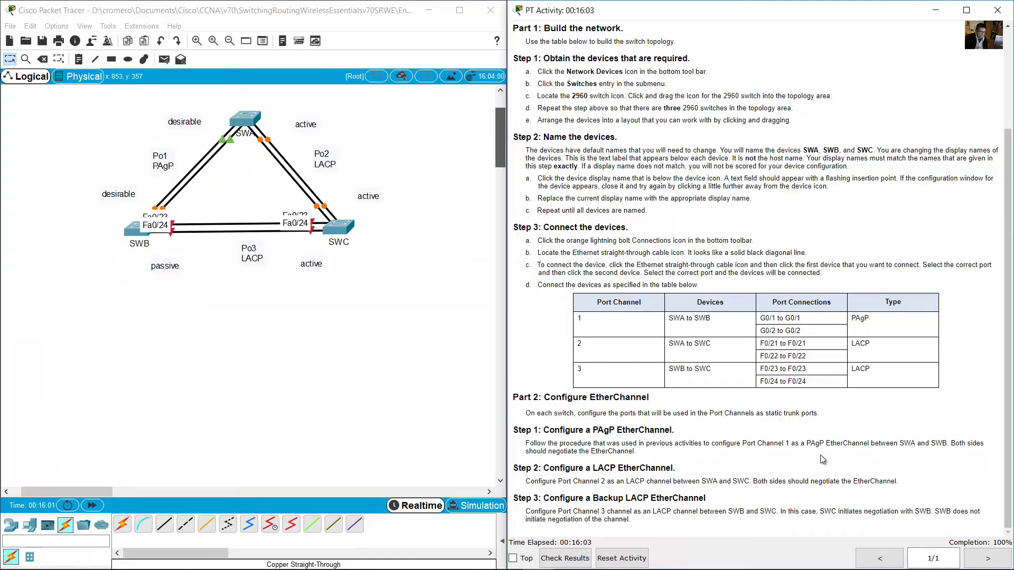
drag(401, 313, 191, 153)
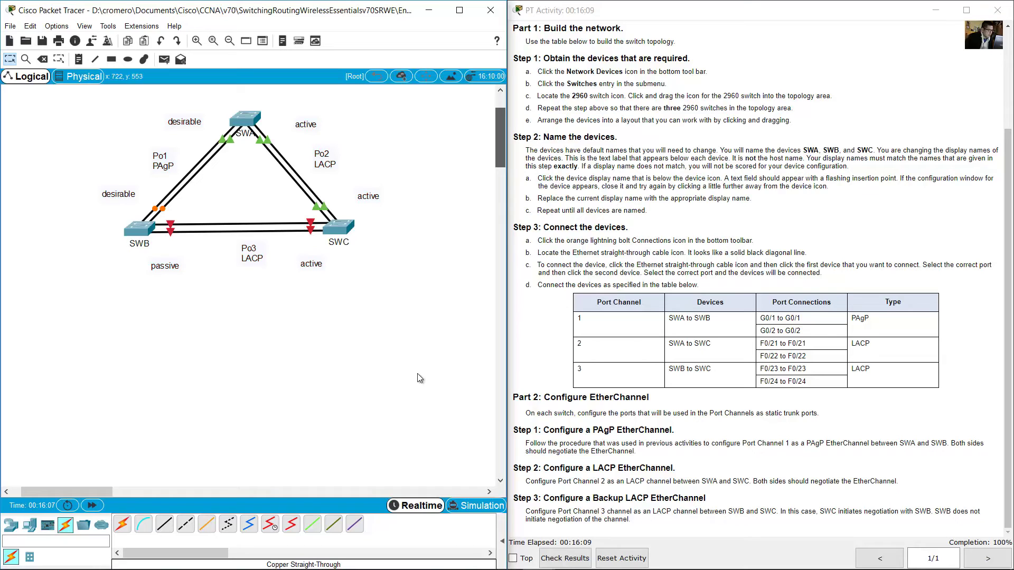
drag(418, 373, 71, 133)
click(124, 158)
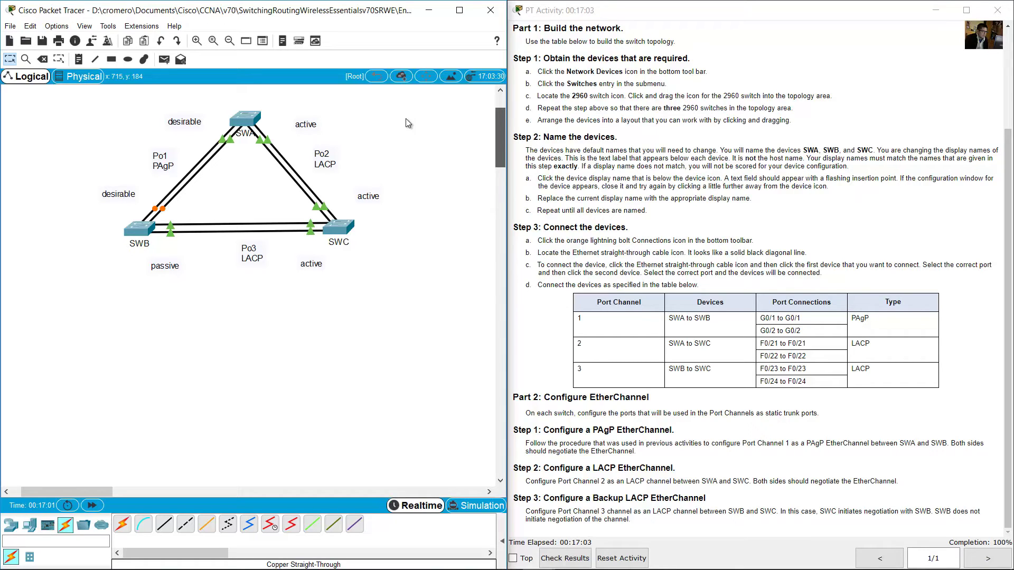
drag(407, 123, 164, 304)
drag(106, 205, 191, 209)
drag(156, 203, 180, 218)
drag(384, 277, 304, 205)
drag(192, 309, 165, 218)
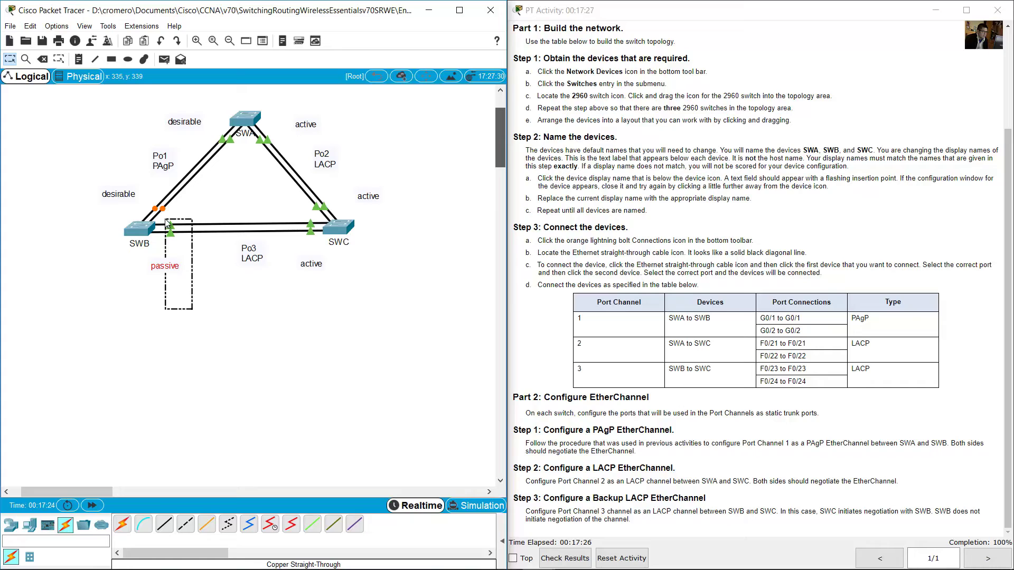
click(392, 230)
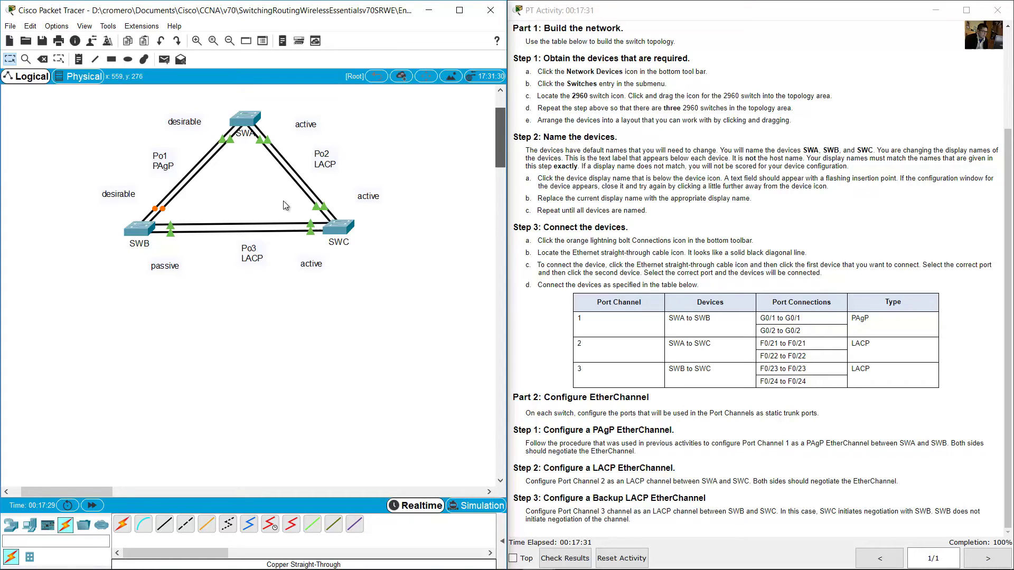
Exit configuration mode on SWA and display its trunks with show interface trunk.
click(249, 120)
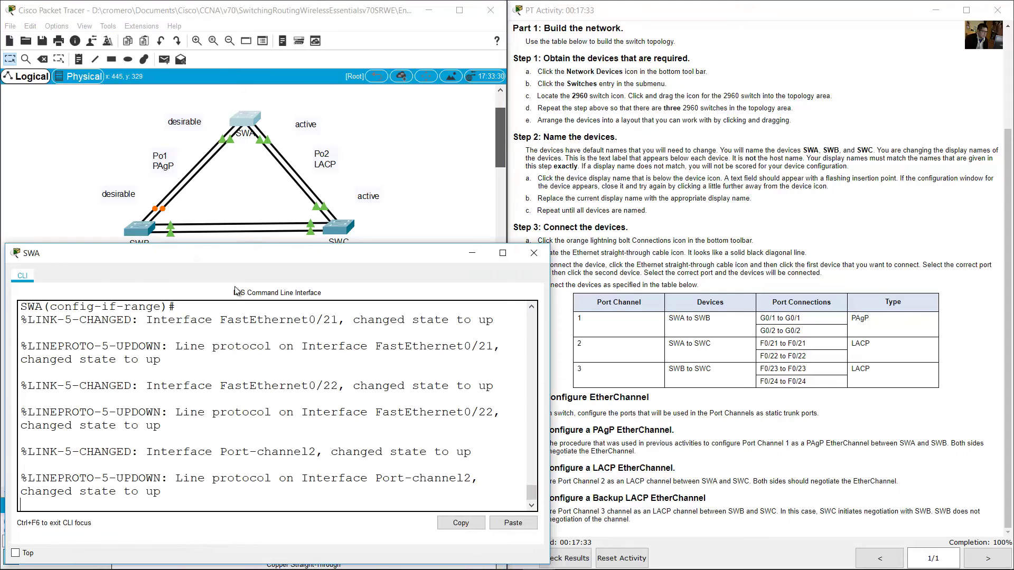
key(Return)
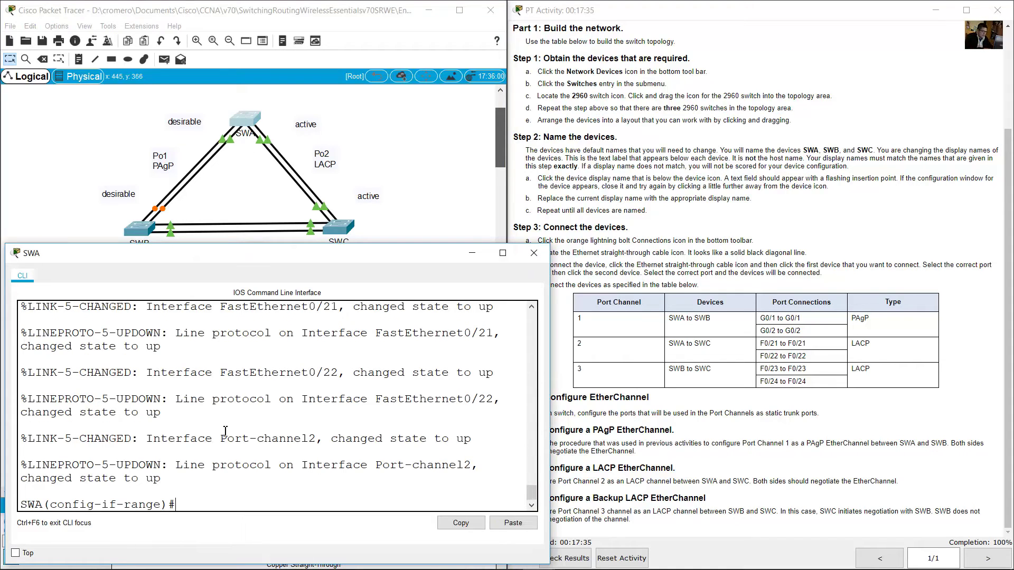
text(end)
key(Return)
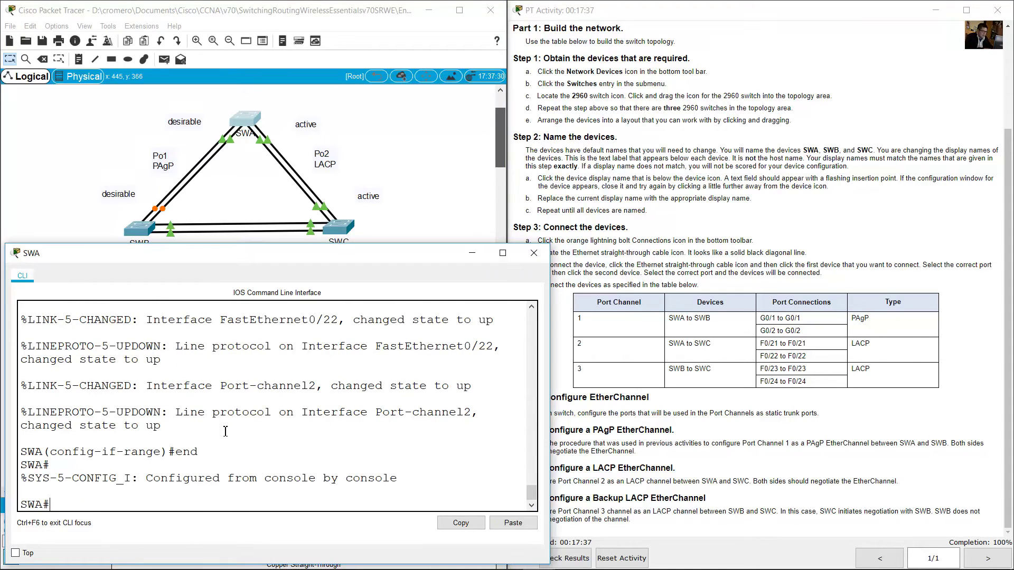
text(show interfae trunk)
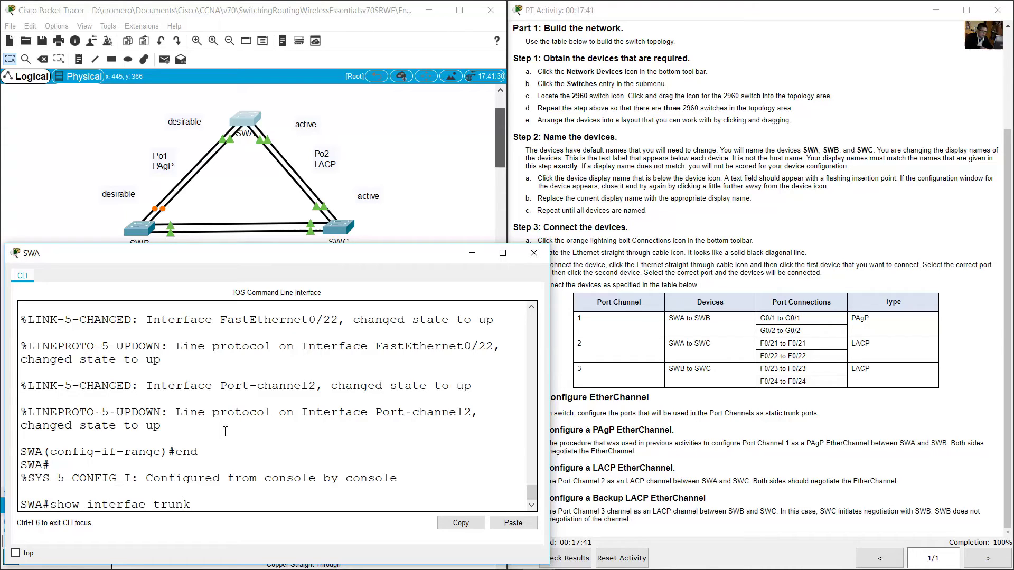
text(c)
key(Right)
key(Right)
key(Return)
scroll(93, 401, up, 2)
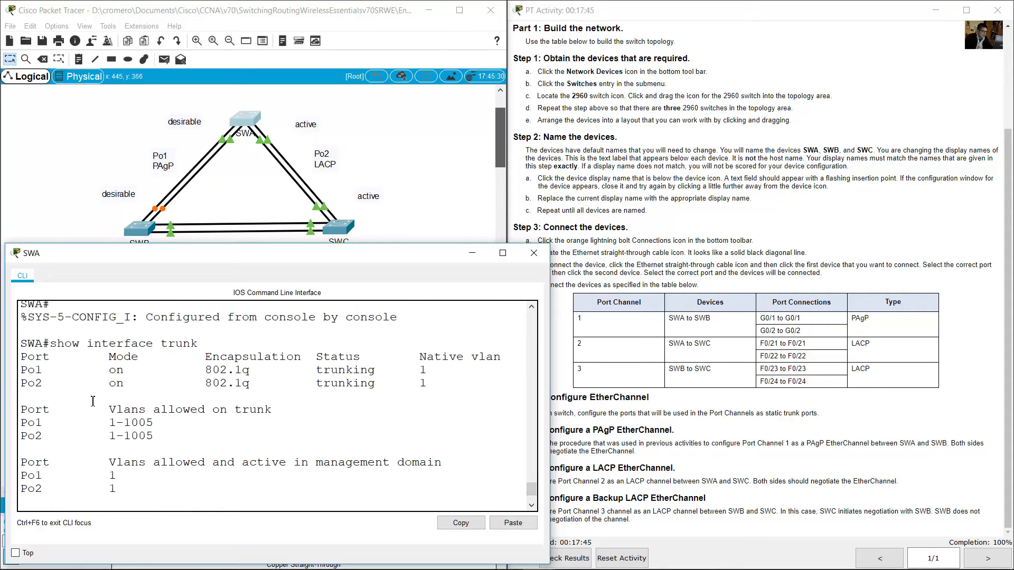
Review the Po1 and Po2 trunk entries on SWA and compare them with the port-channel labels in the topology.
drag(29, 369, 444, 386)
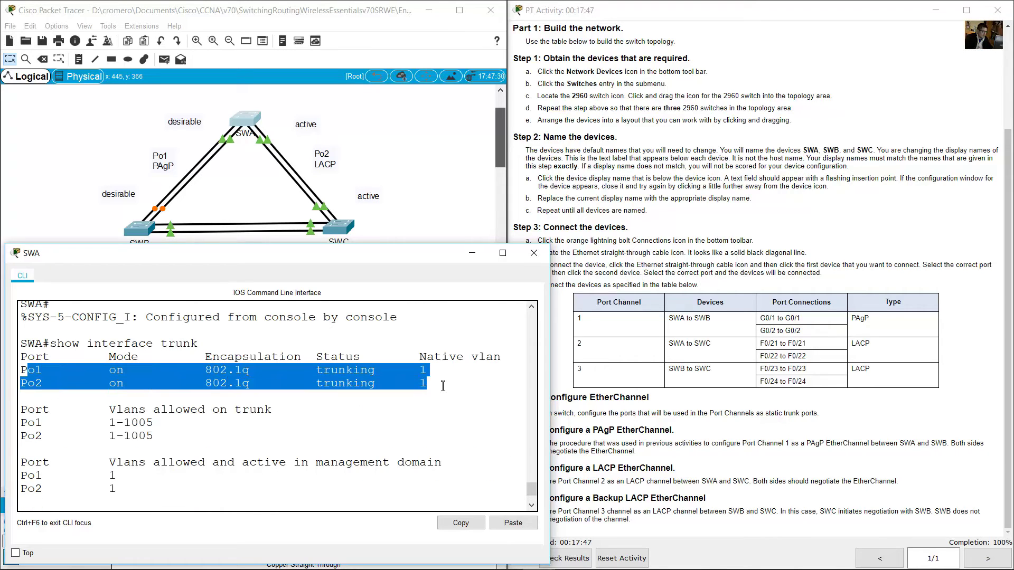
click(443, 386)
drag(307, 376, 394, 371)
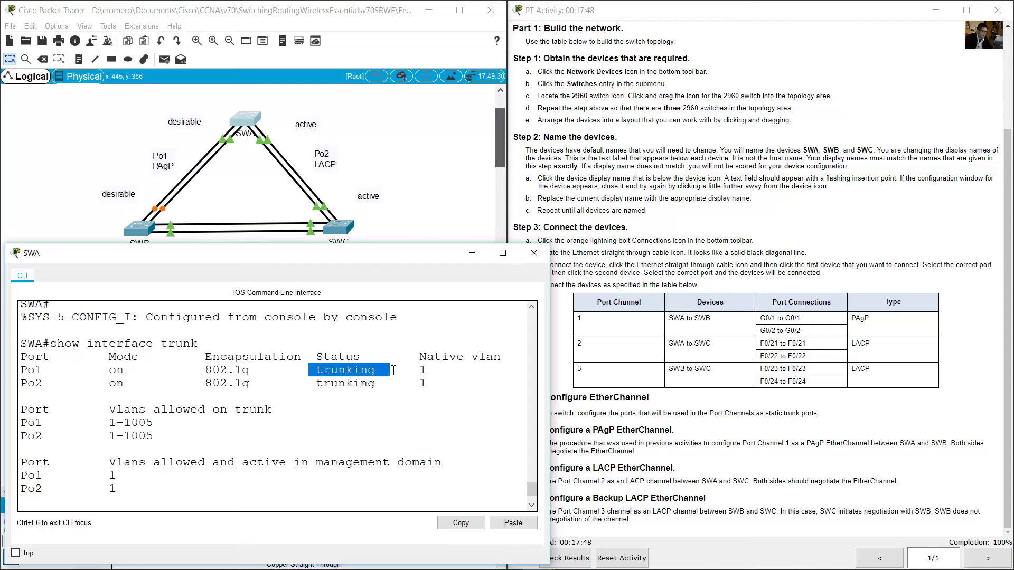
double_click(329, 383)
click(129, 174)
click(161, 161)
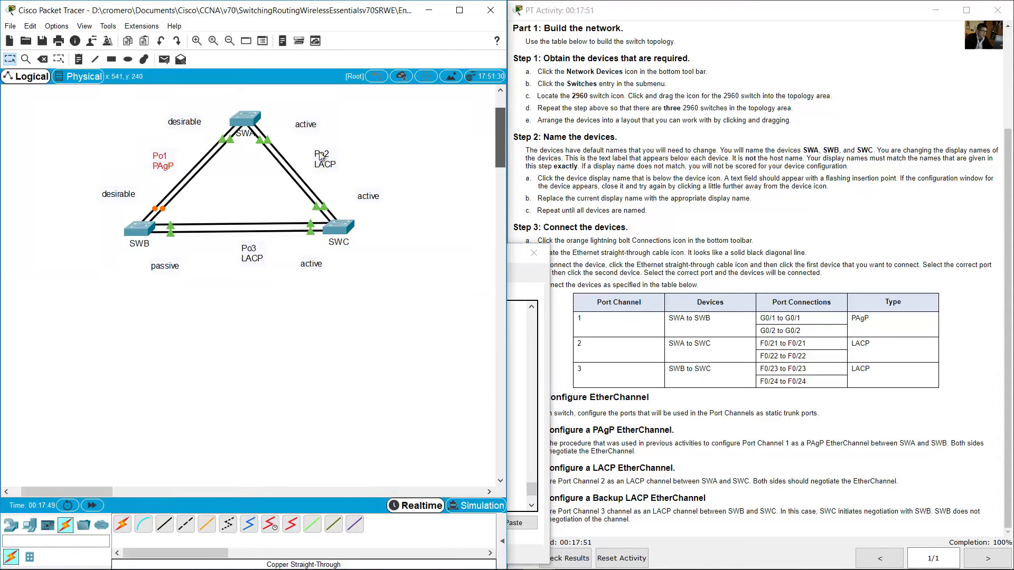
drag(359, 139, 274, 185)
Display the EtherChannel summary on SWA with show etherchannel summary.
click(249, 120)
click(345, 406)
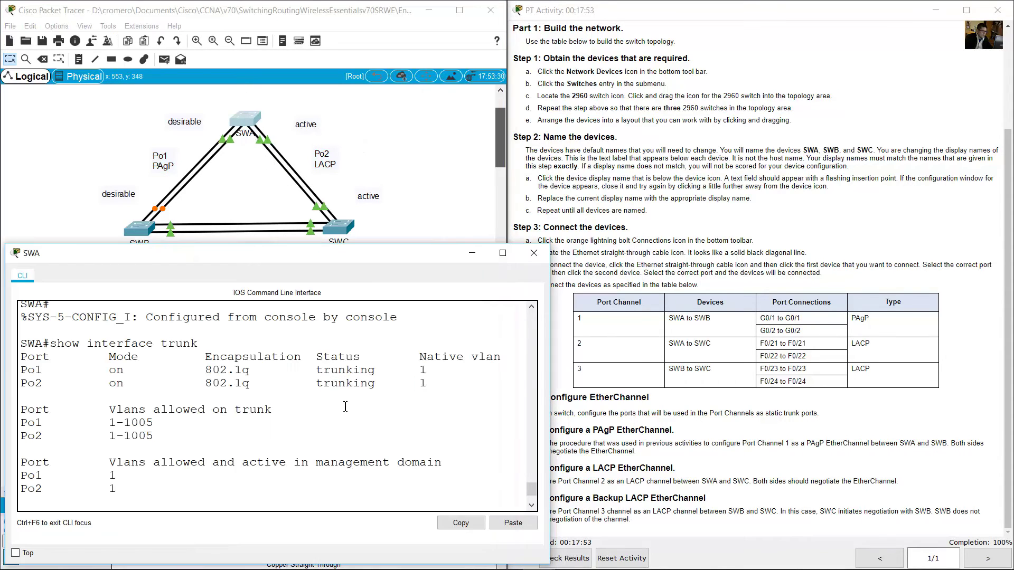
key(Return)
text(show eth)
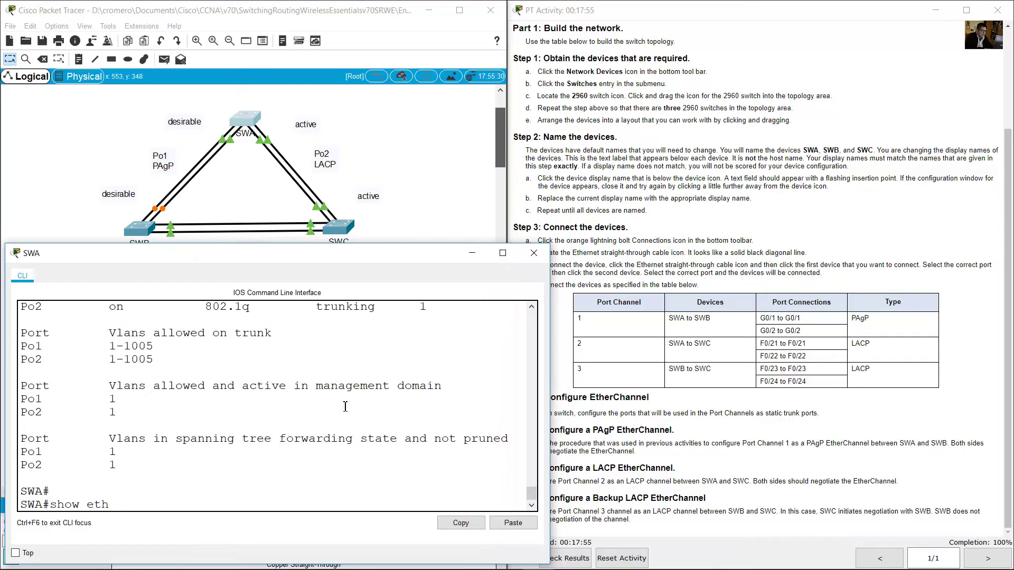
text(erchannel summa)
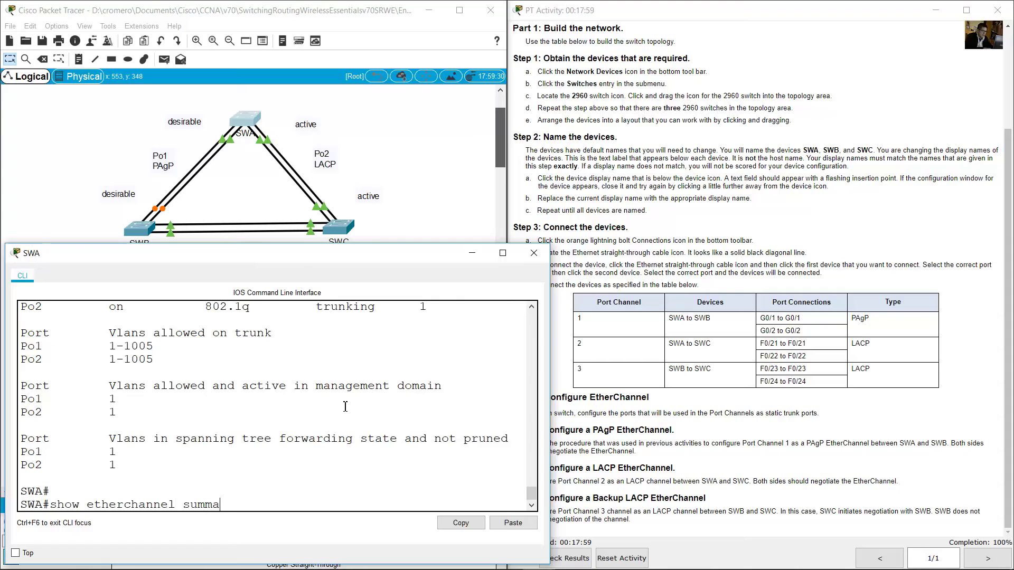
text(ry)
key(Return)
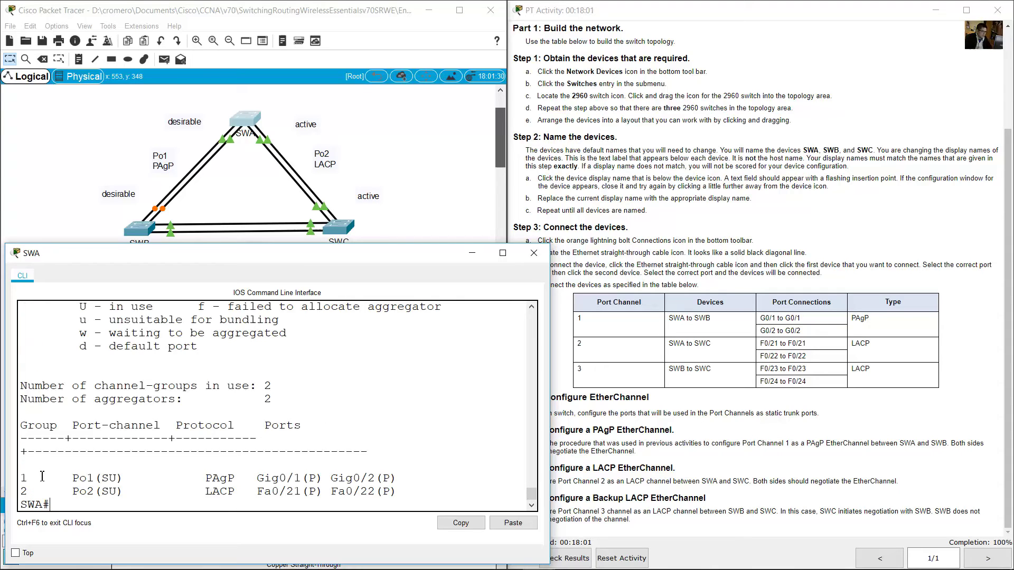
Examine the flags on SWA's Po1 entry and look up the meaning of S and U in the flag legend.
drag(42, 477, 120, 479)
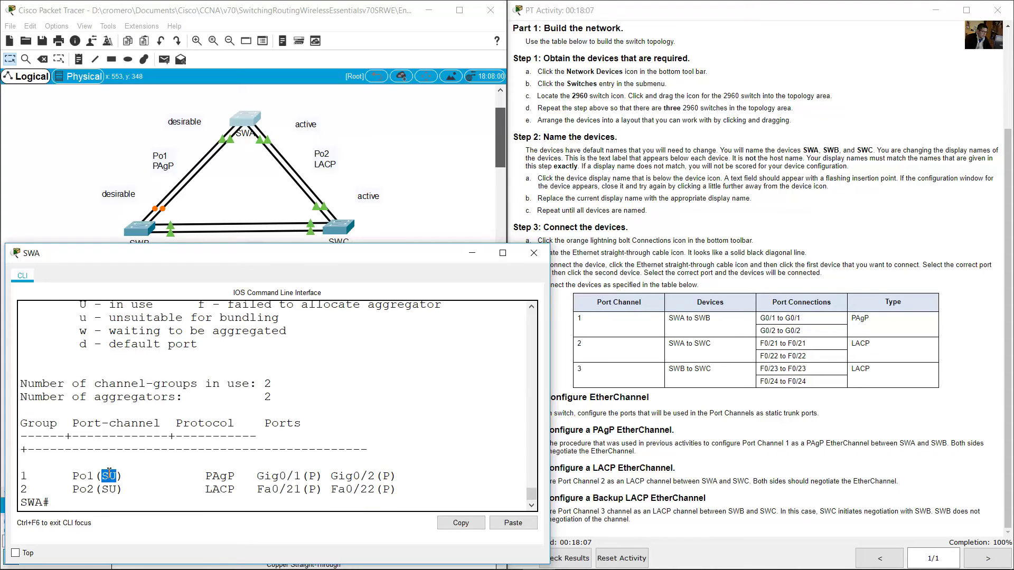
scroll(212, 440, up, 3)
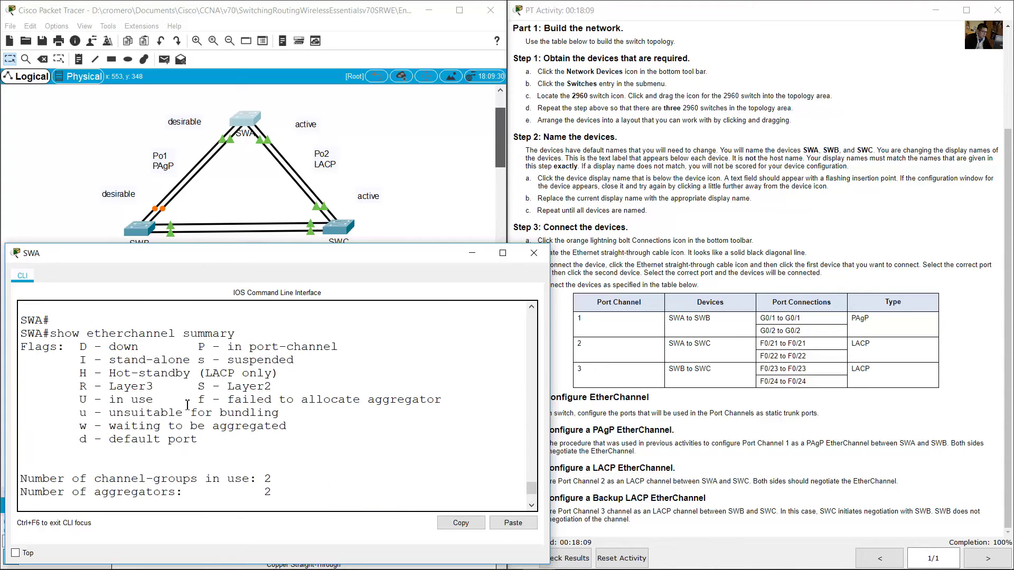
drag(201, 386, 271, 386)
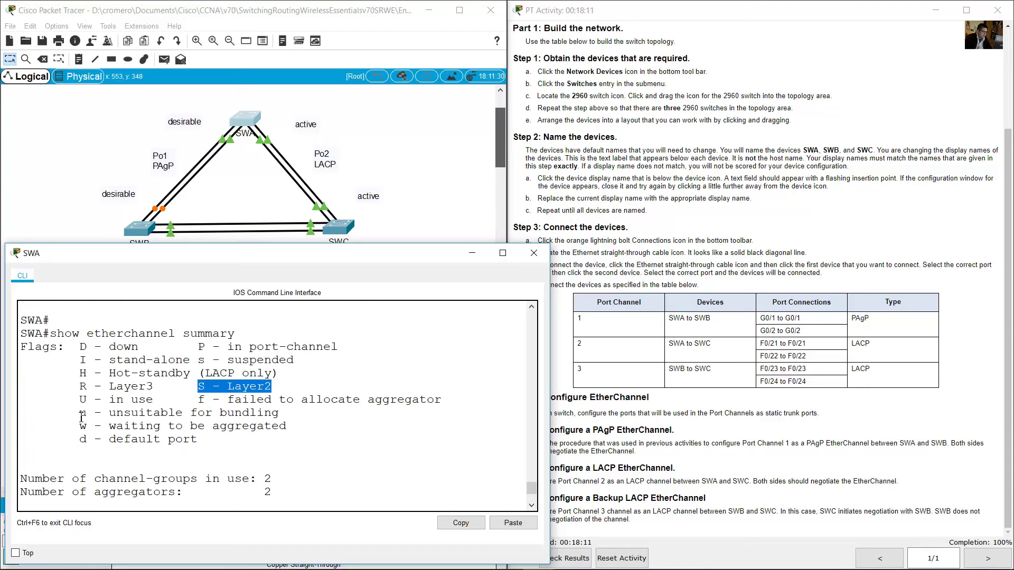
drag(80, 400, 154, 400)
scroll(241, 472, down, 3)
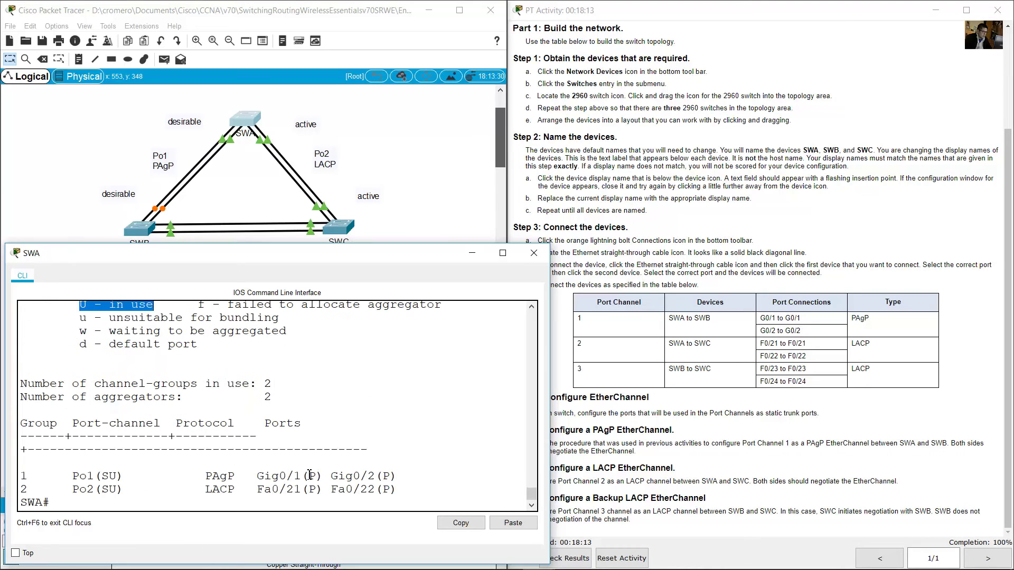
Compare the protocols of groups 1 and 2 in SWA's summary with the Po1 and Po2 labels in the topology.
drag(206, 478, 235, 478)
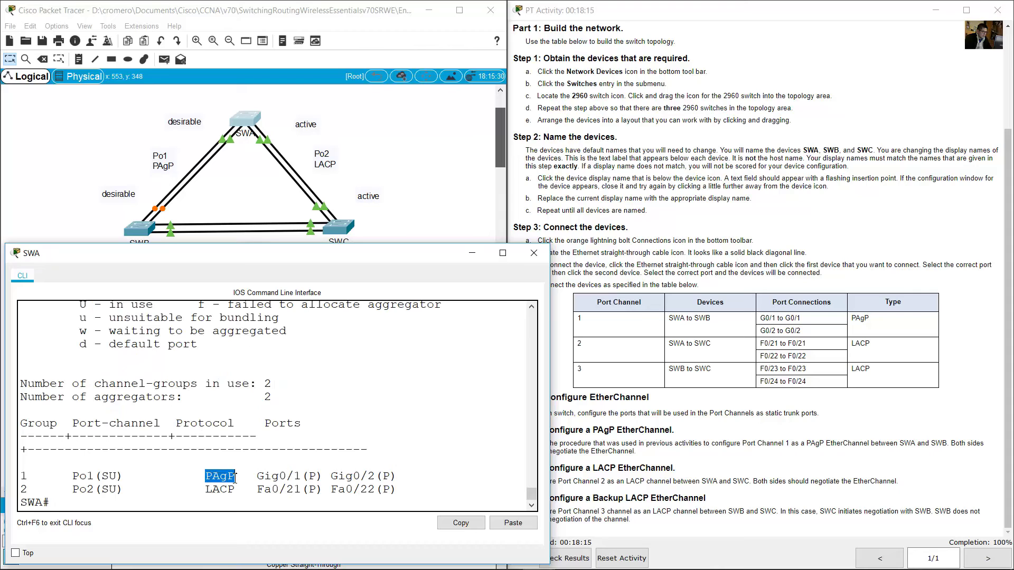
click(159, 174)
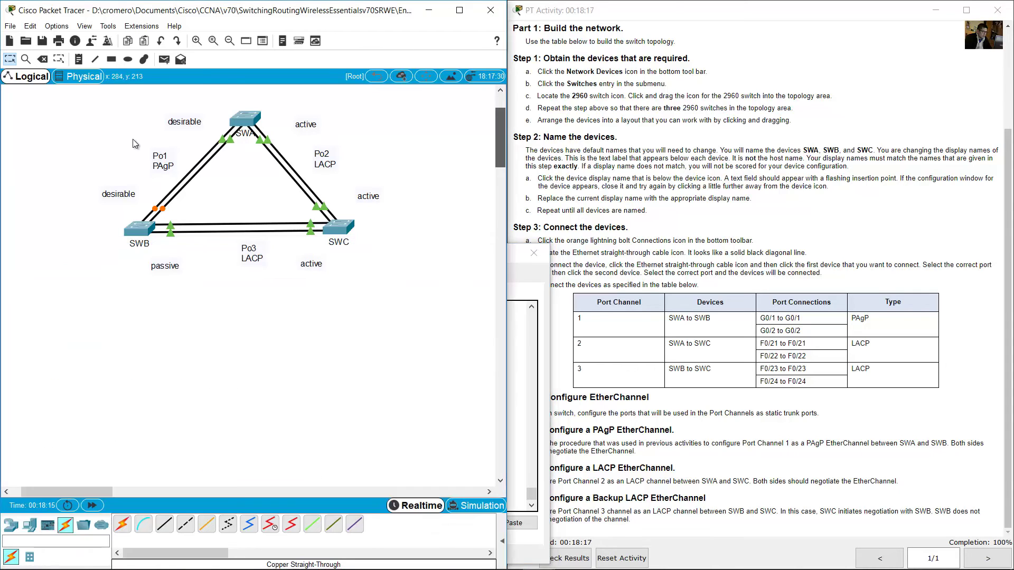
click(236, 114)
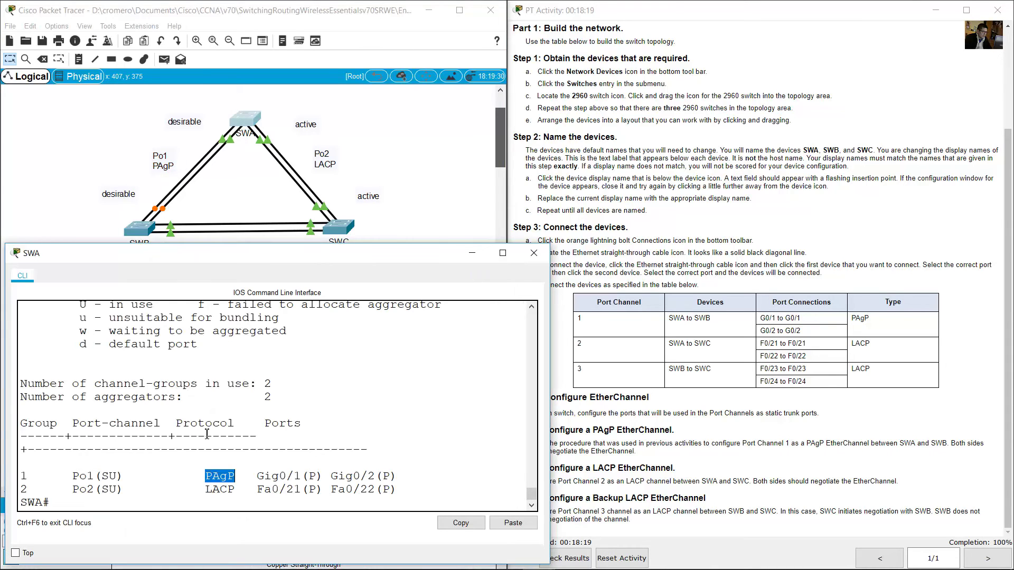
drag(206, 489, 235, 490)
click(362, 151)
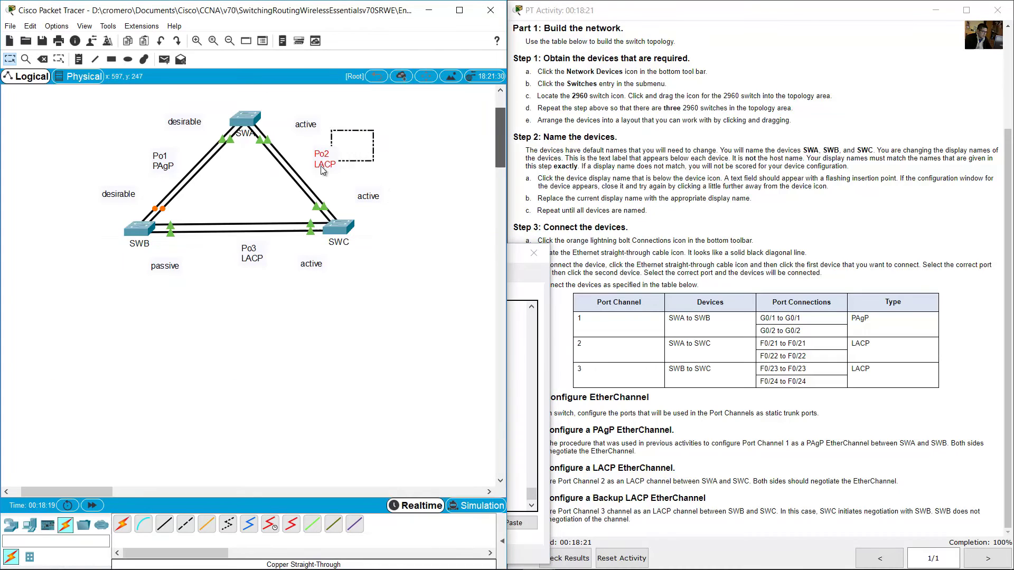
click(245, 118)
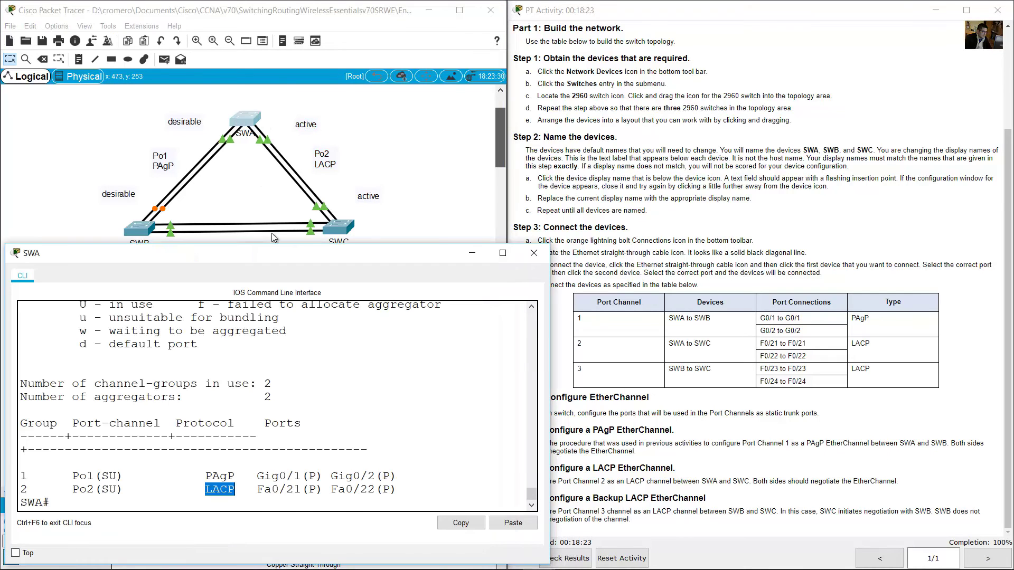
Examine the member ports of group 1 on SWA and look up the P flag in the legend.
click(259, 476)
drag(257, 476, 400, 476)
click(294, 386)
scroll(295, 389, up, 3)
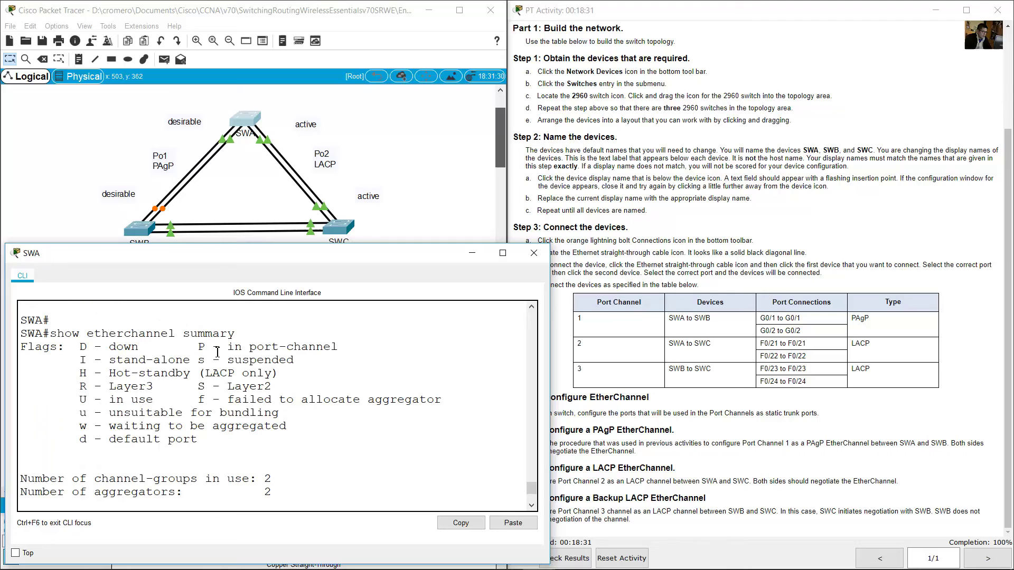
drag(193, 352, 338, 349)
scroll(321, 474, down, 3)
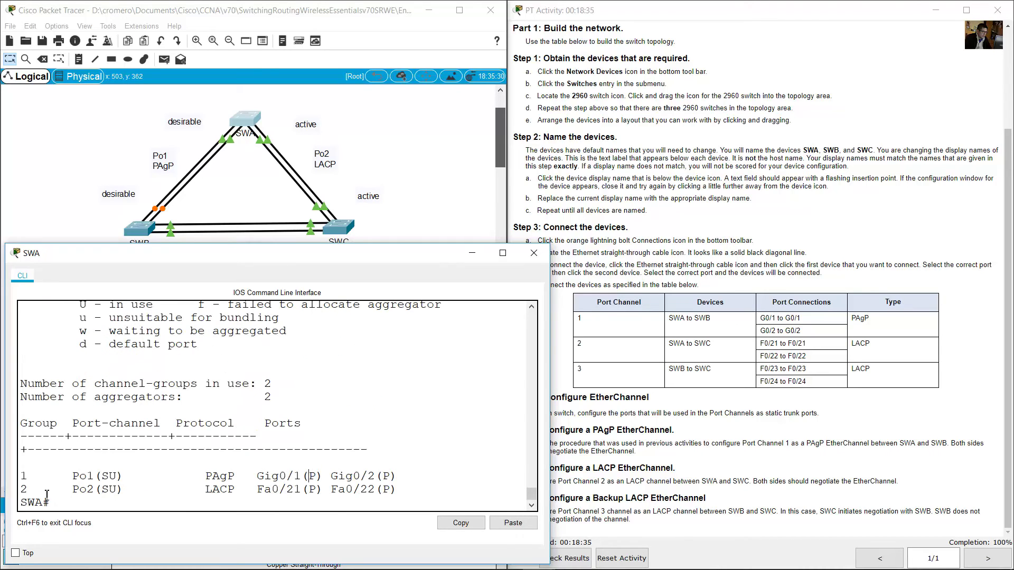
Review the group 2 row's member ports and protocol on SWA against the SWA-to-SWC link in the topology.
drag(35, 490, 19, 491)
drag(258, 494, 383, 494)
click(312, 491)
drag(246, 494, 191, 491)
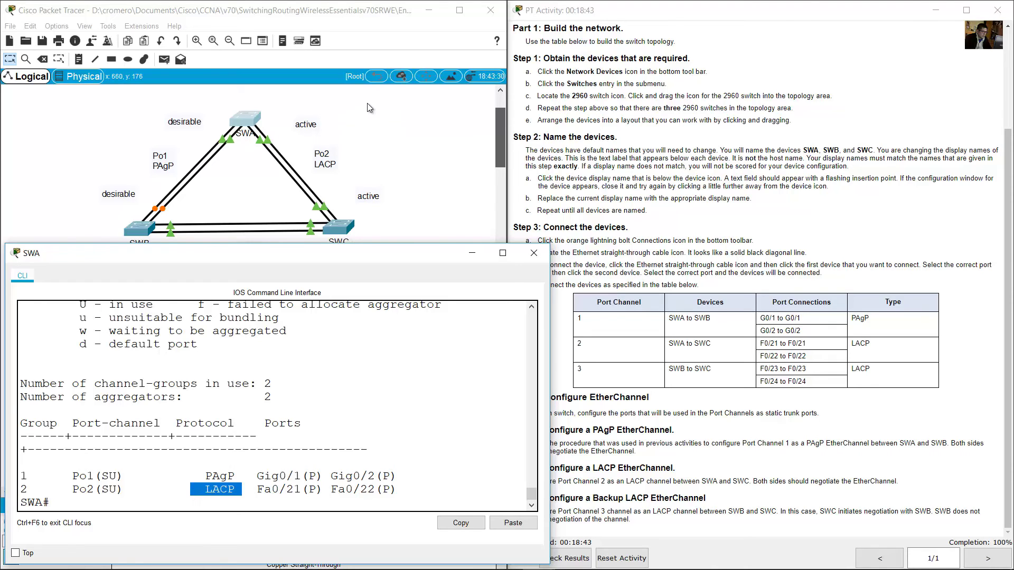
drag(370, 135, 413, 139)
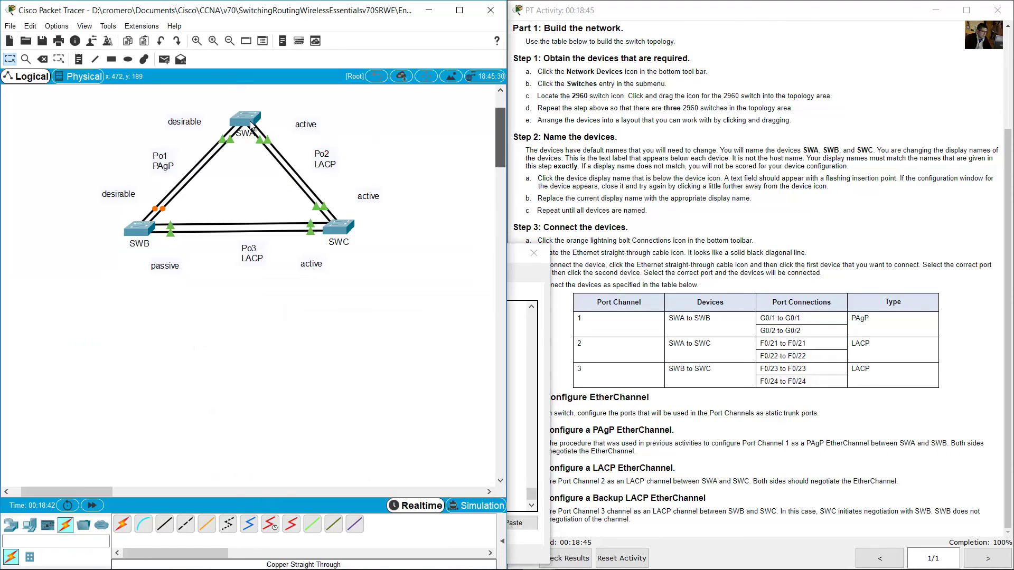
Display SWA's running configuration with show run and page through to the GigabitEthernet interfaces.
click(250, 123)
click(313, 501)
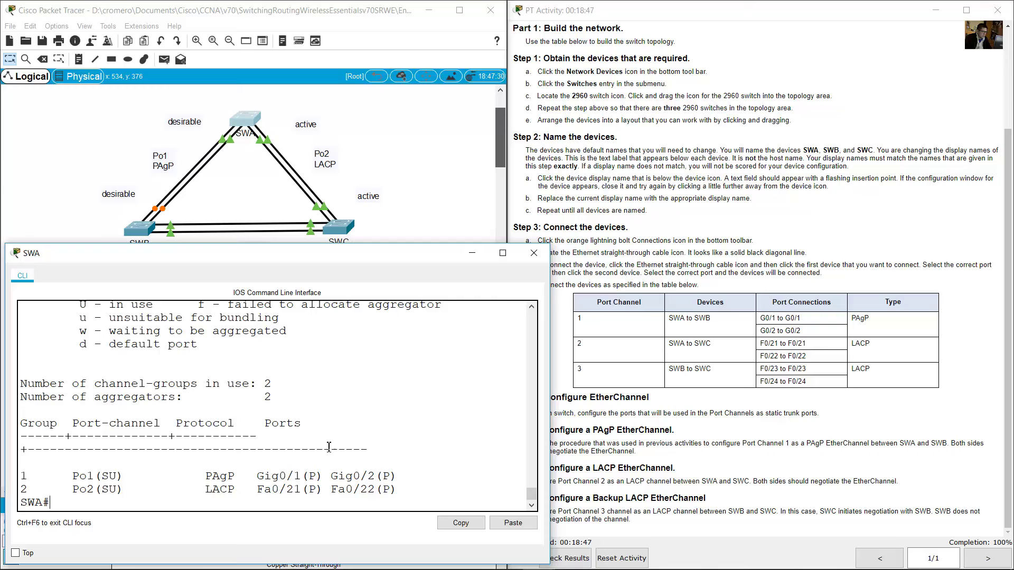
text(show run)
key(Return)
key(space)
key(space)
key(space)
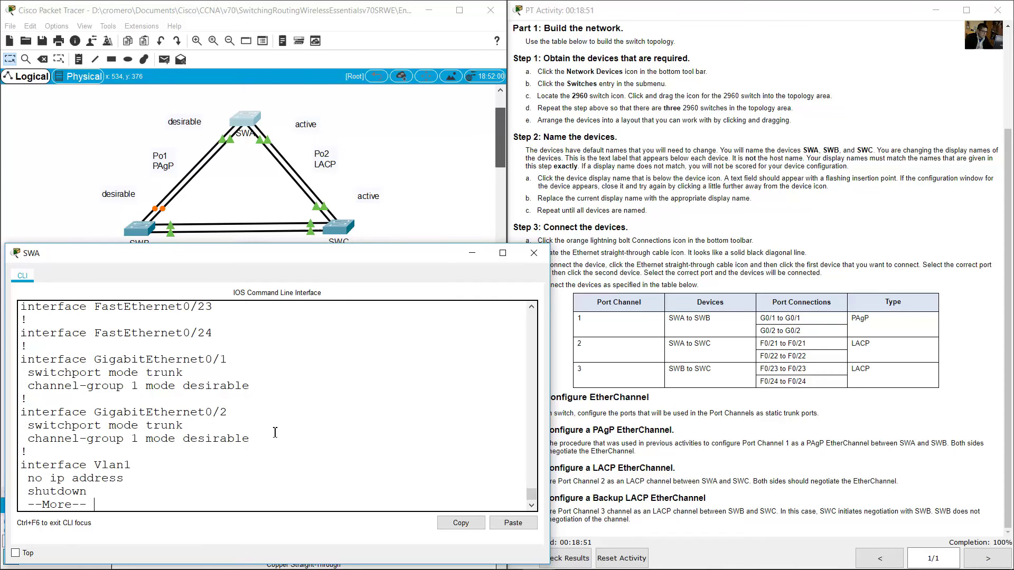
Examine the trunk and channel-group settings of GigabitEthernet0/1-2 and FastEthernet0/21-22 in SWA's running configuration.
drag(94, 360, 294, 452)
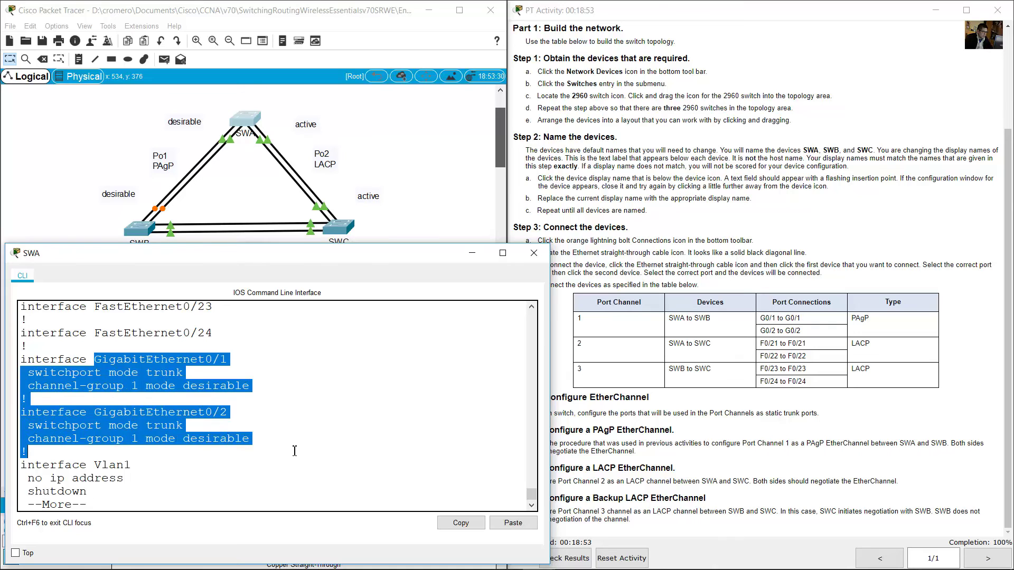
click(294, 446)
scroll(293, 433, up, 1)
scroll(293, 433, up, 2)
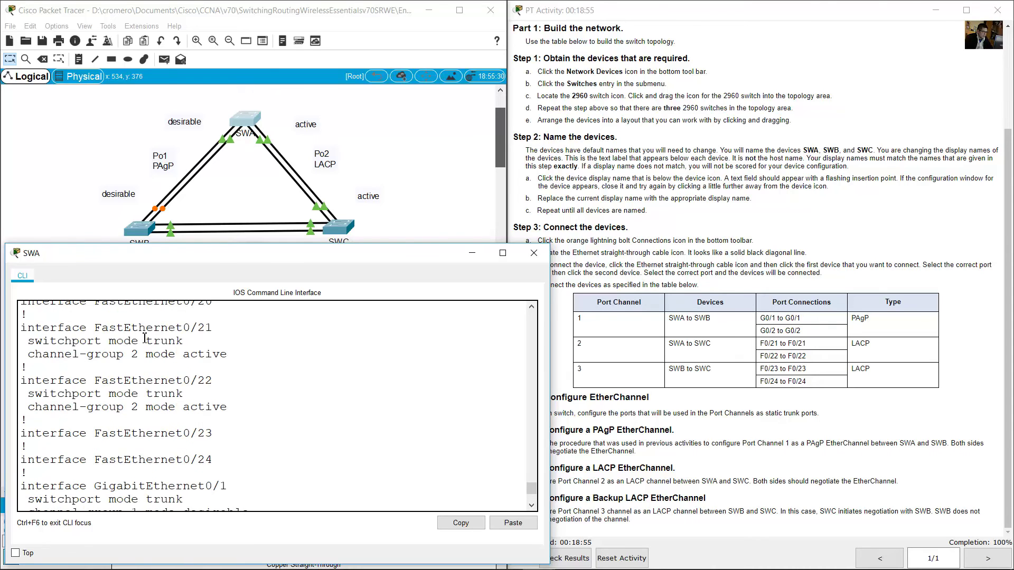
drag(22, 323, 300, 422)
click(301, 422)
scroll(306, 423, up, 3)
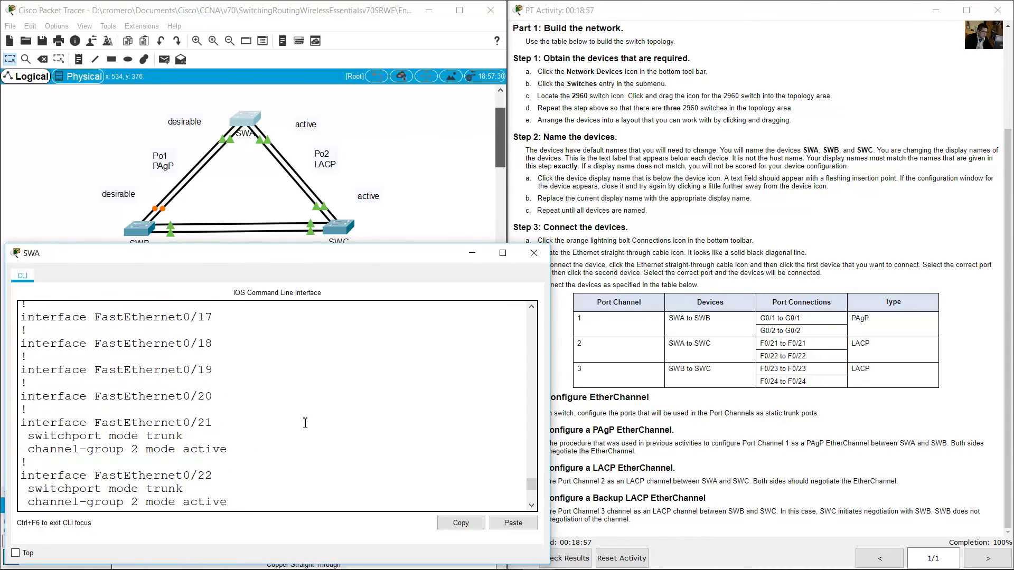
Examine the switchport settings of Port-channel1 and Port-channel2 in SWA's running configuration, then minimize the SWA window.
scroll(305, 422, up, 15)
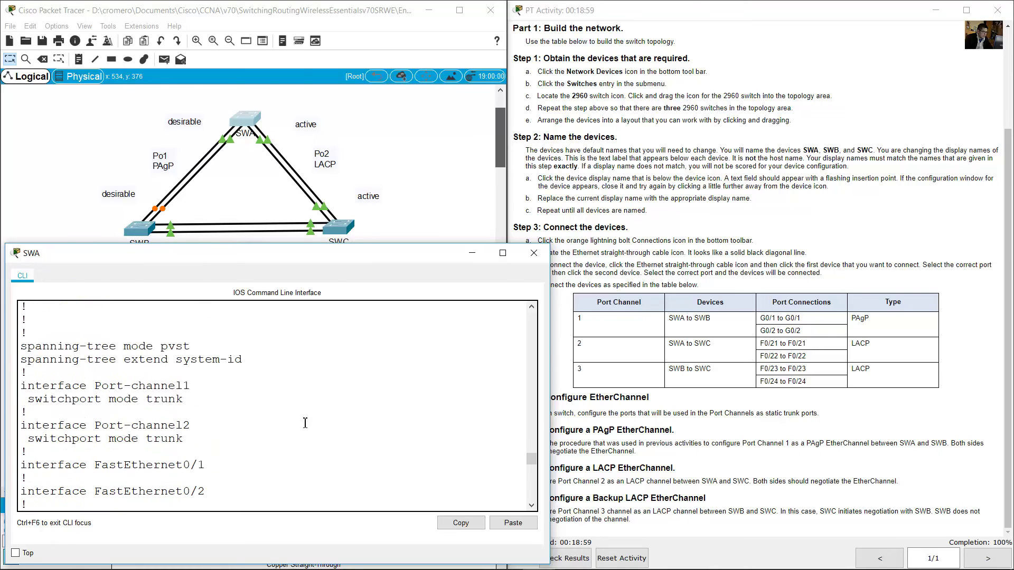
scroll(252, 415, down, 1)
drag(121, 358, 173, 362)
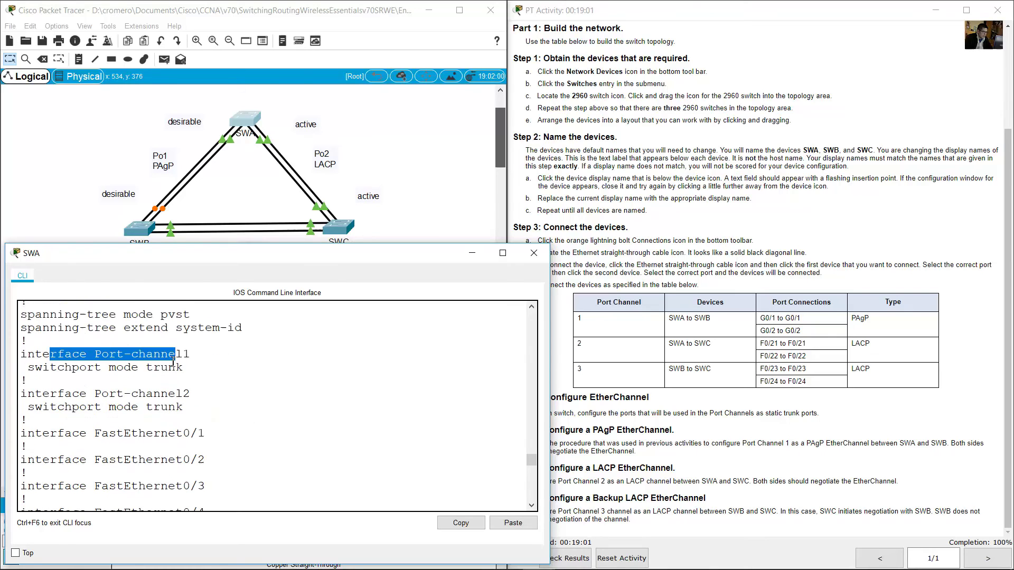
drag(28, 369, 193, 370)
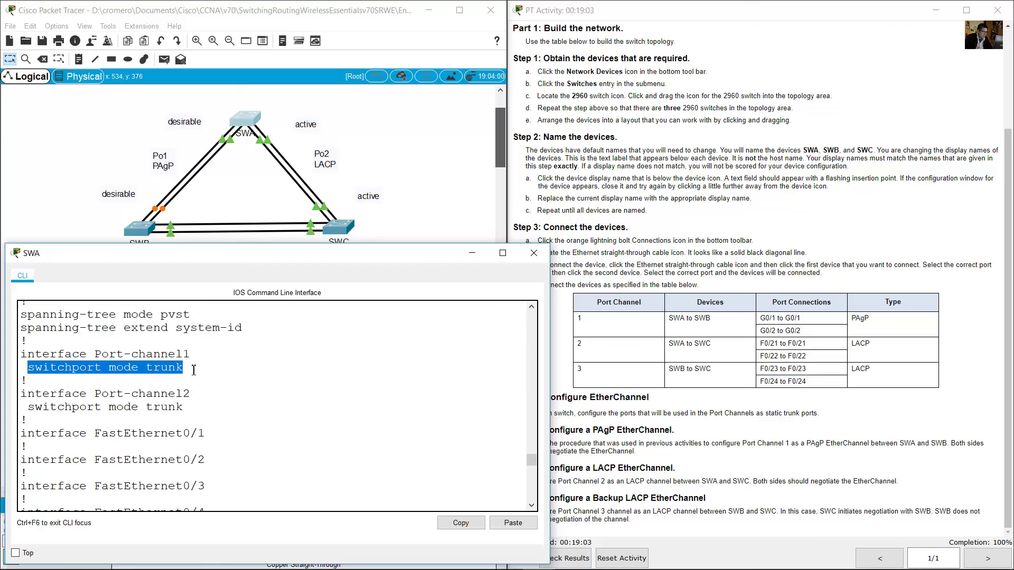
drag(42, 394, 202, 395)
click(97, 412)
drag(35, 407, 200, 408)
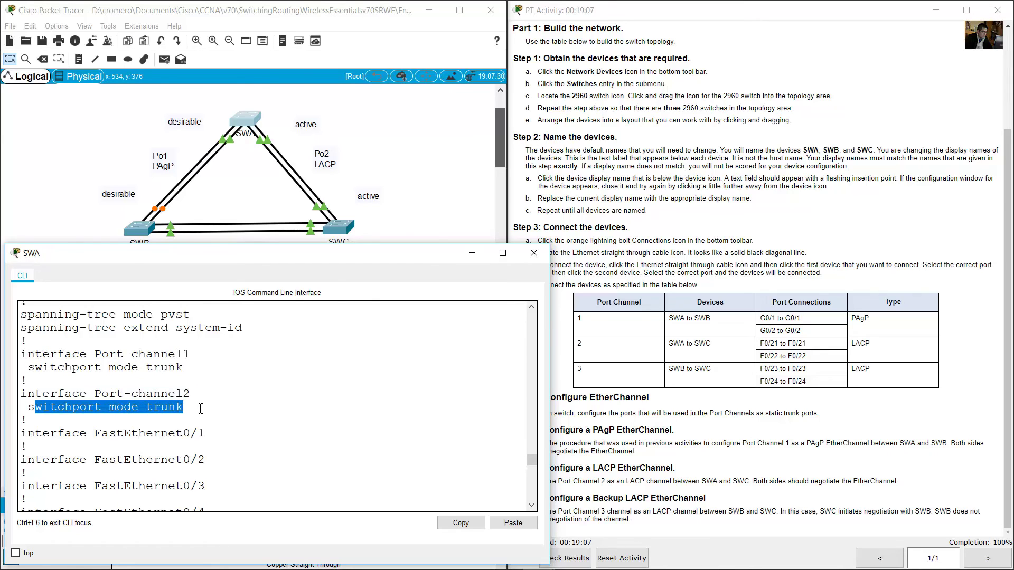
click(244, 411)
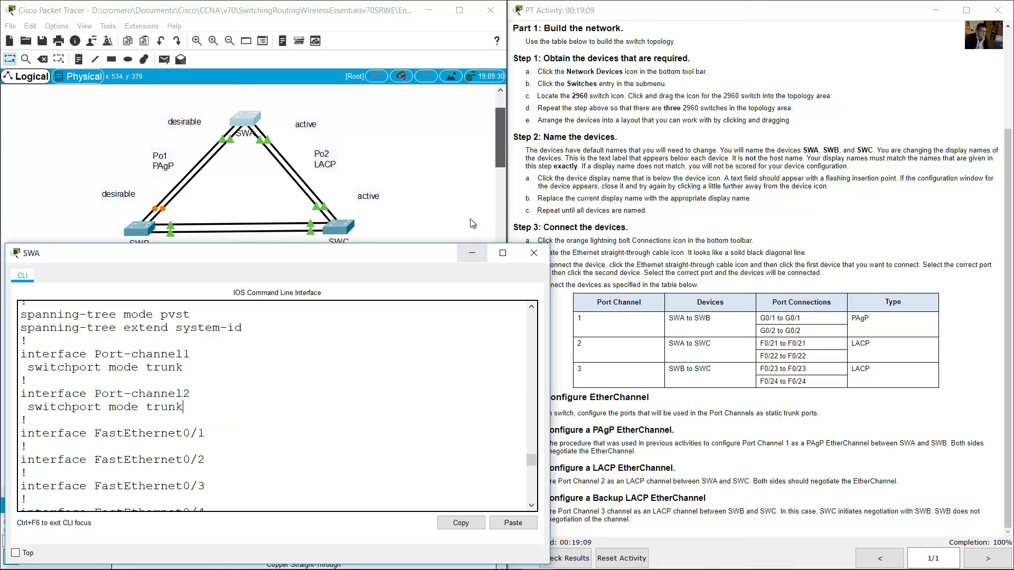
click(472, 253)
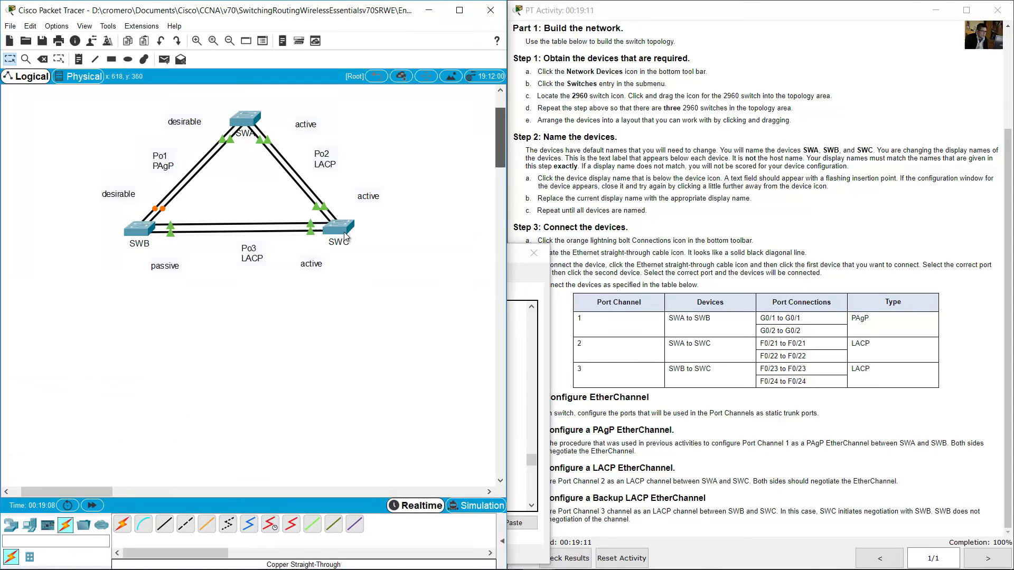
Exit configuration mode on SWB, display its trunks with show interface trunk, and review the Po1 and Po3 entries.
click(165, 234)
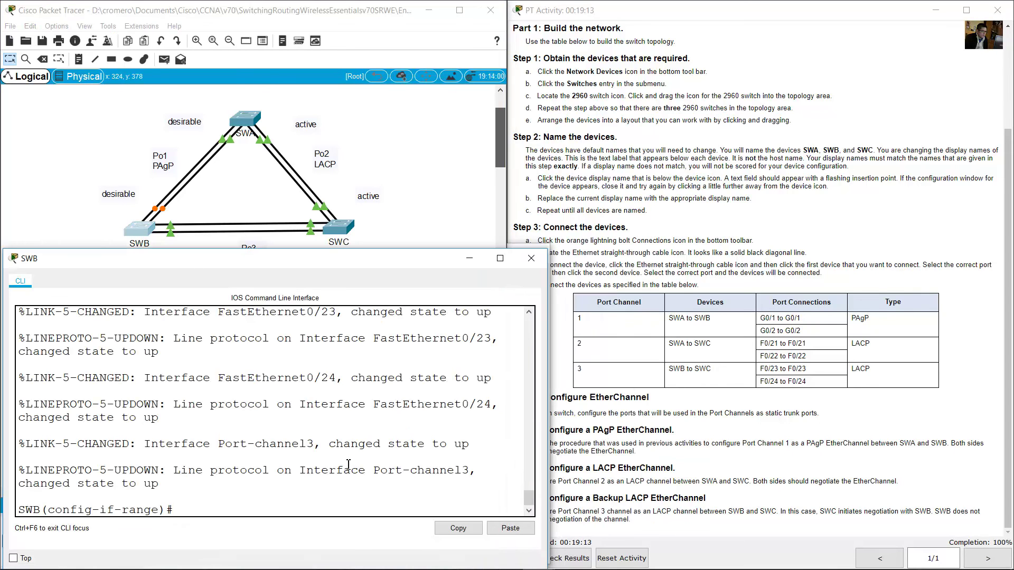
text(end)
key(Return)
text(show)
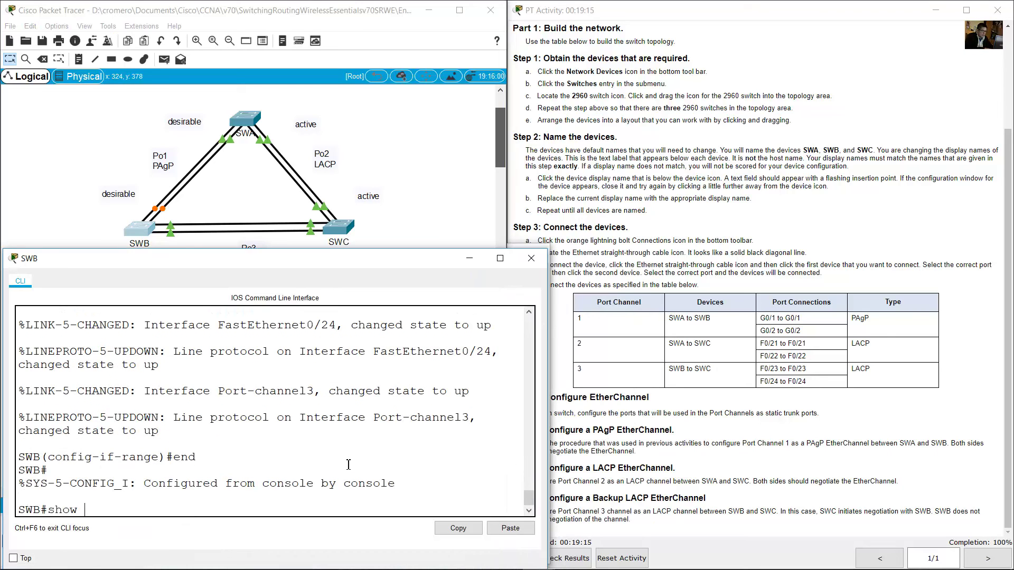
text( interface trunk)
key(Return)
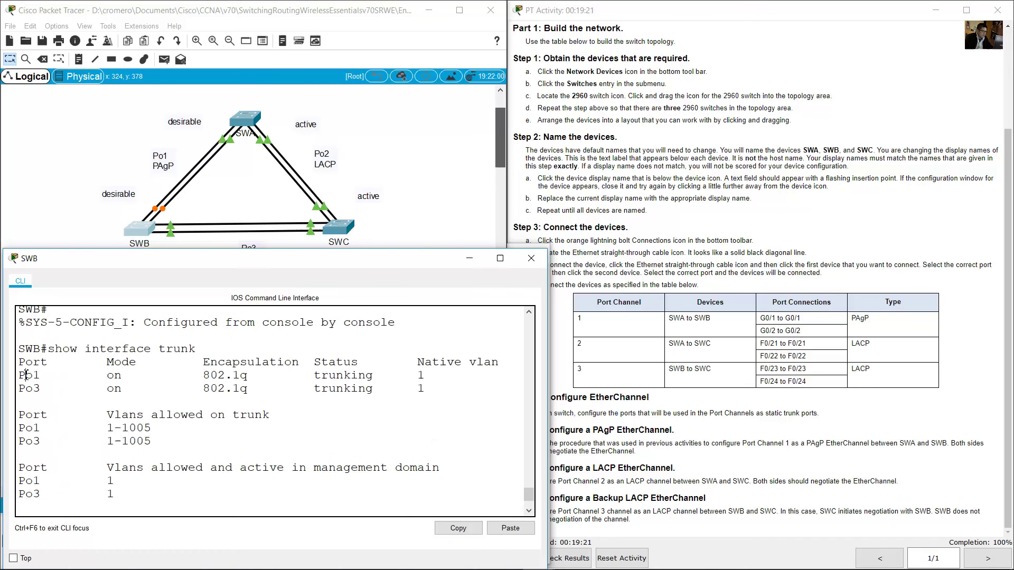
drag(26, 375, 359, 399)
click(353, 474)
Display SWB's EtherChannel summary with show etherchannel summary and review the rows for groups 1 and 3.
text(s)
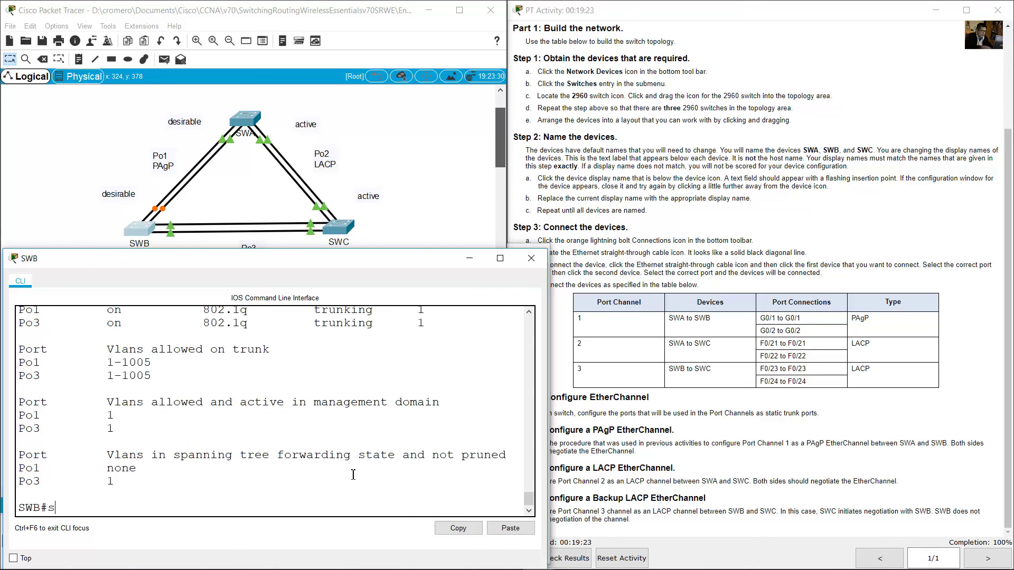
text(how etherchanne)
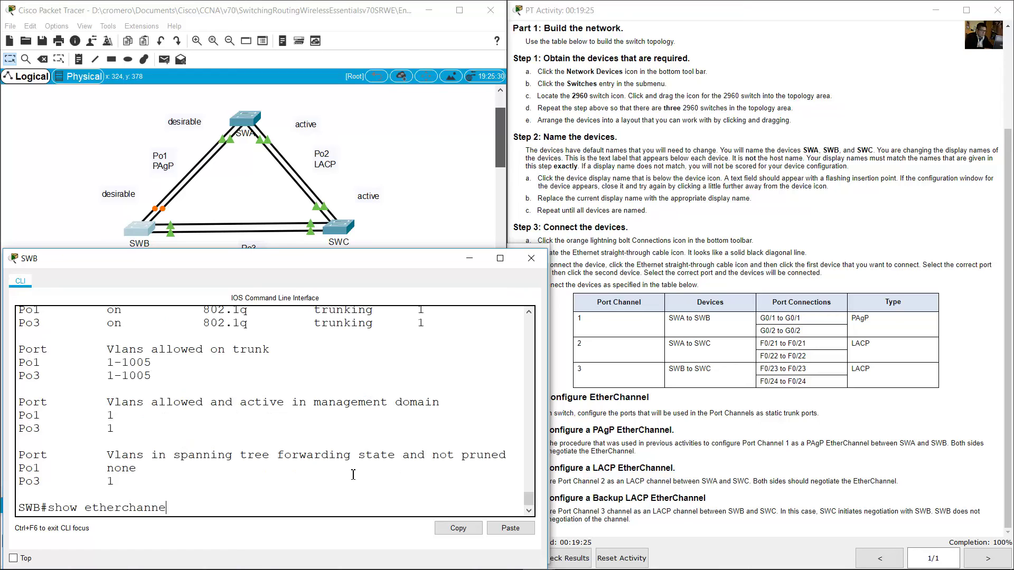
text(l-)
key(BackSpace)
text(summary)
key(Return)
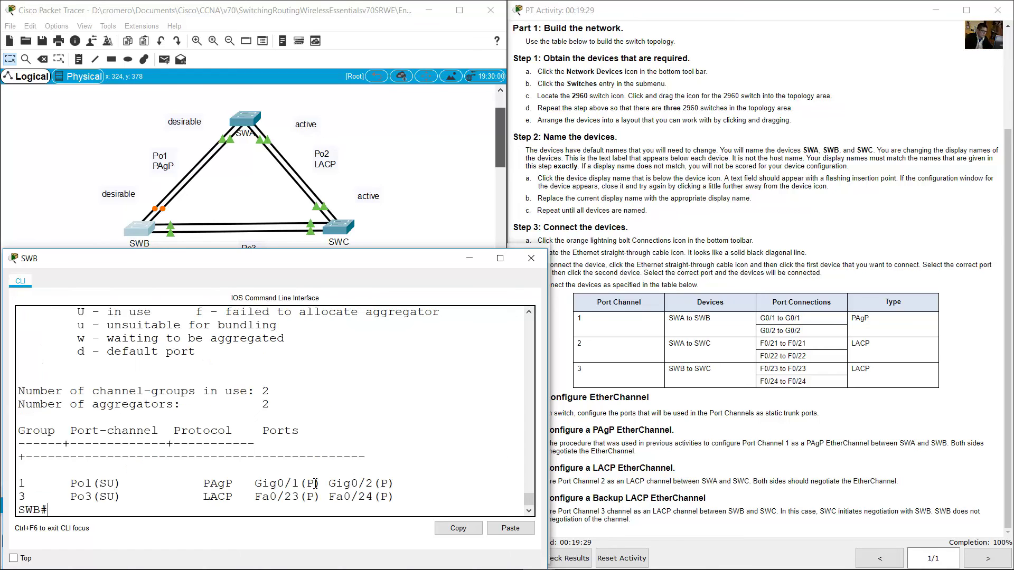
drag(19, 482, 459, 504)
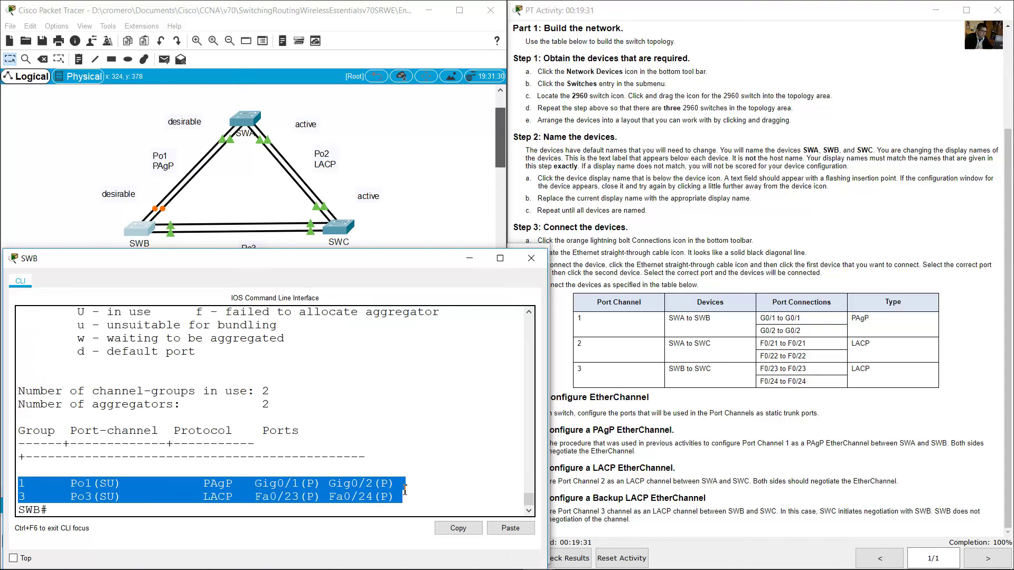
Display SWB's running configuration with show run and examine the switchport settings of Port-channel1 and Port-channel3.
click(264, 511)
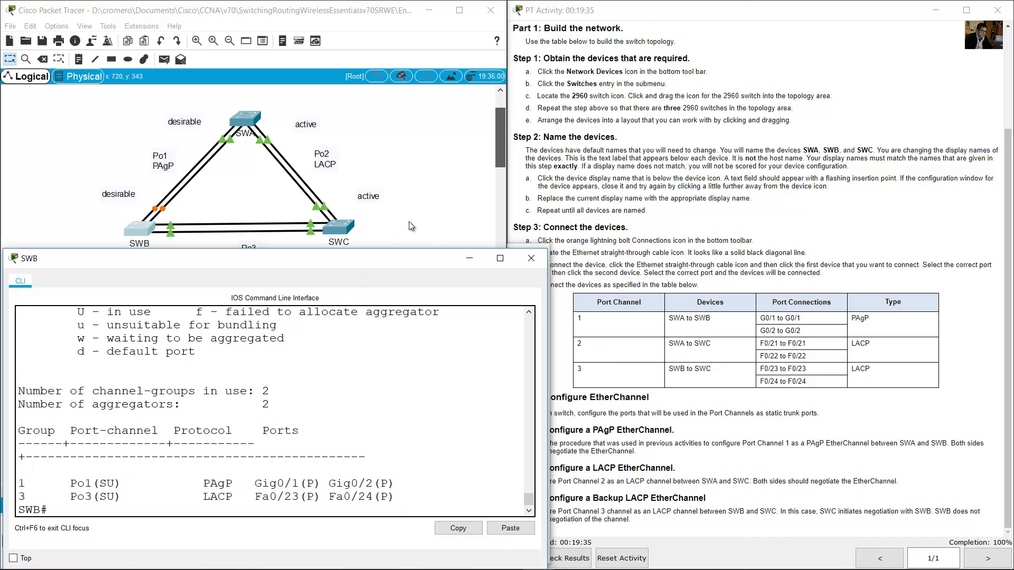
text(show run)
key(Return)
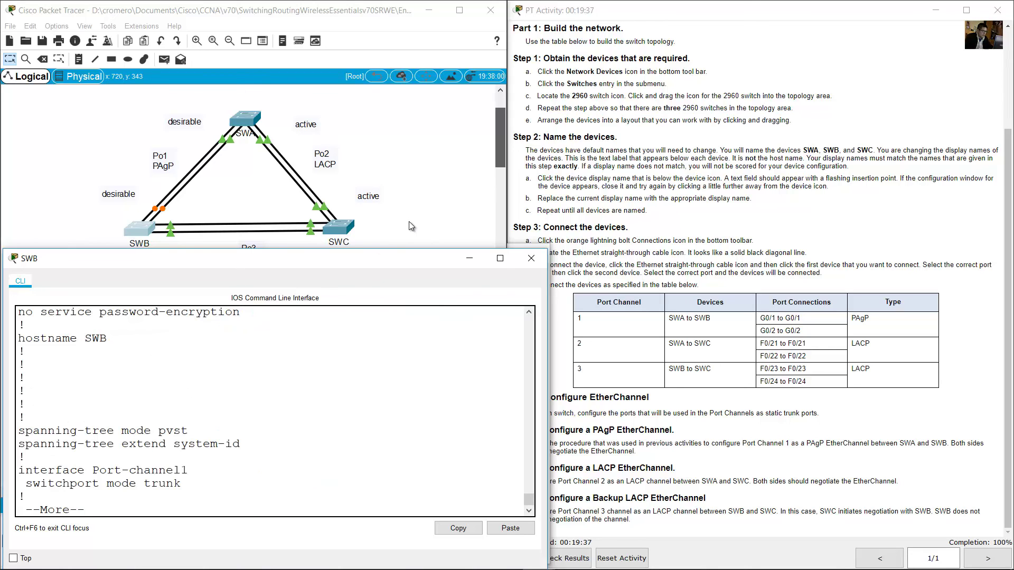
key(space)
scroll(61, 391, up, 6)
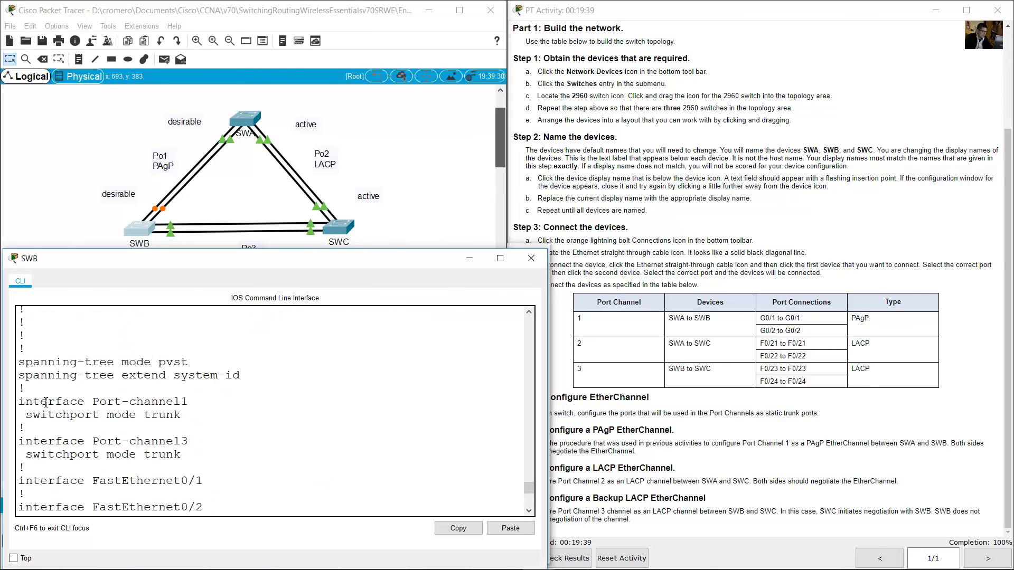
drag(26, 389, 197, 463)
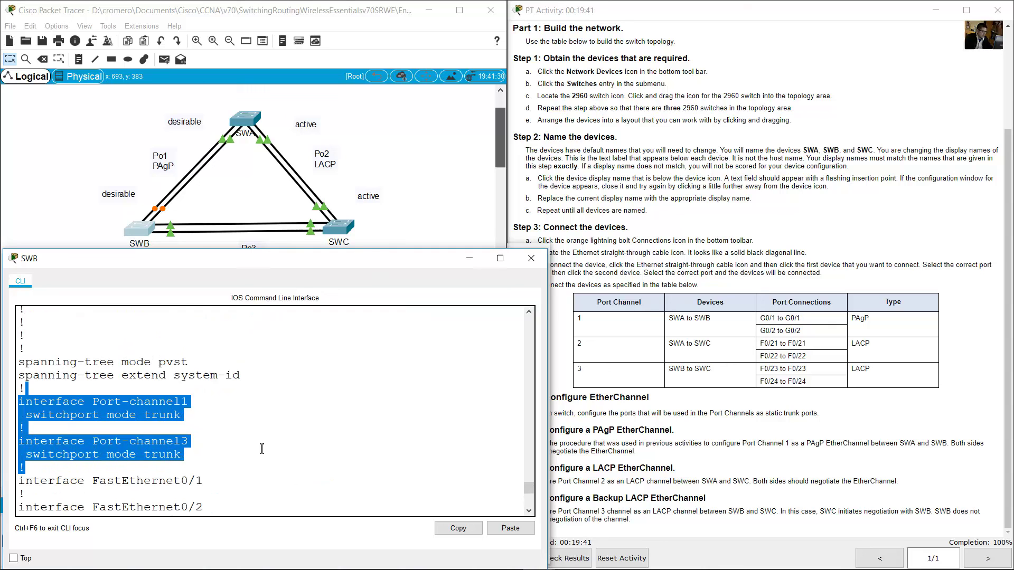
Page further through SWB's running configuration and examine the trunk and channel-group settings of FastEthernet0/23 and FastEthernet0/24.
key(ctrl+c)
key(space)
scroll(243, 406, up, 1)
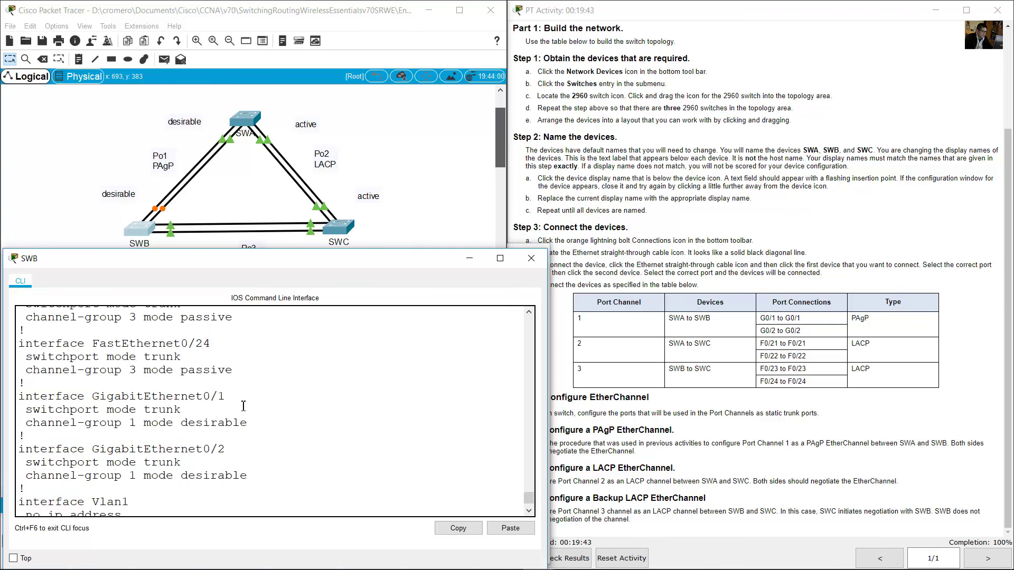
scroll(129, 343, up, 1)
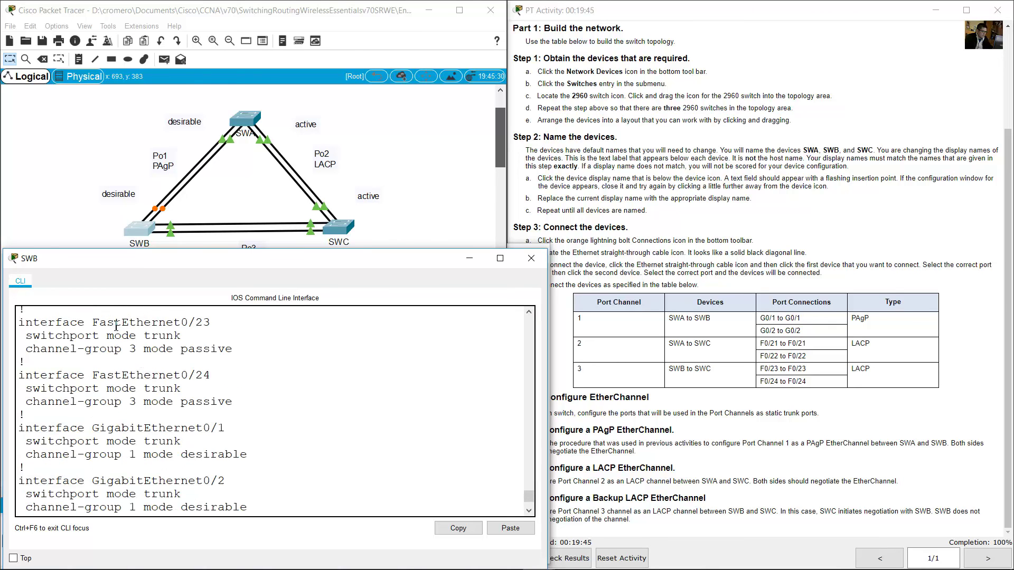
drag(117, 327, 224, 413)
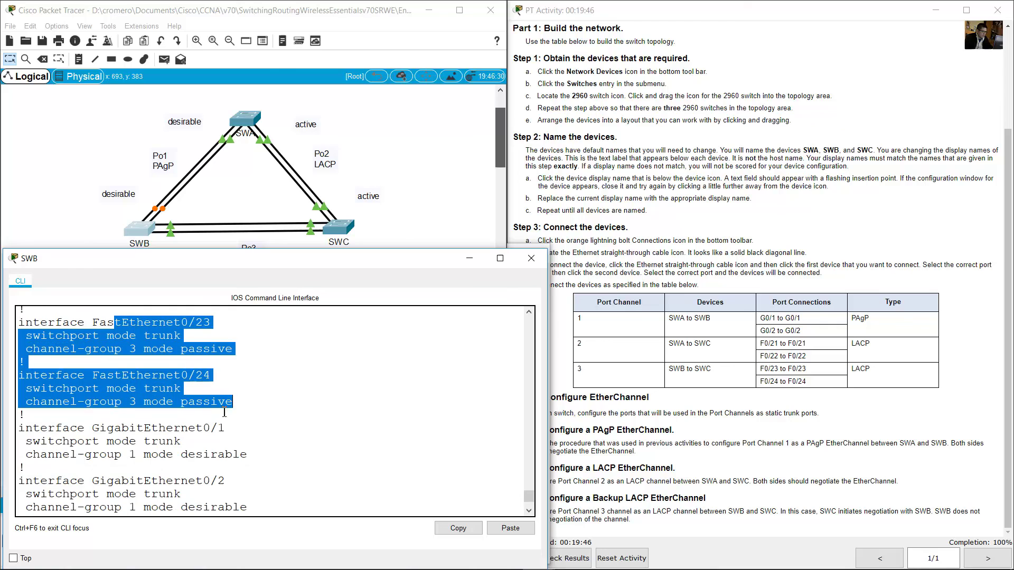
click(282, 416)
Examine the trunk and channel-group settings of GigabitEthernet0/1 and GigabitEthernet0/2 in SWB's running configuration, then minimize the SWB window.
scroll(281, 417, down, 1)
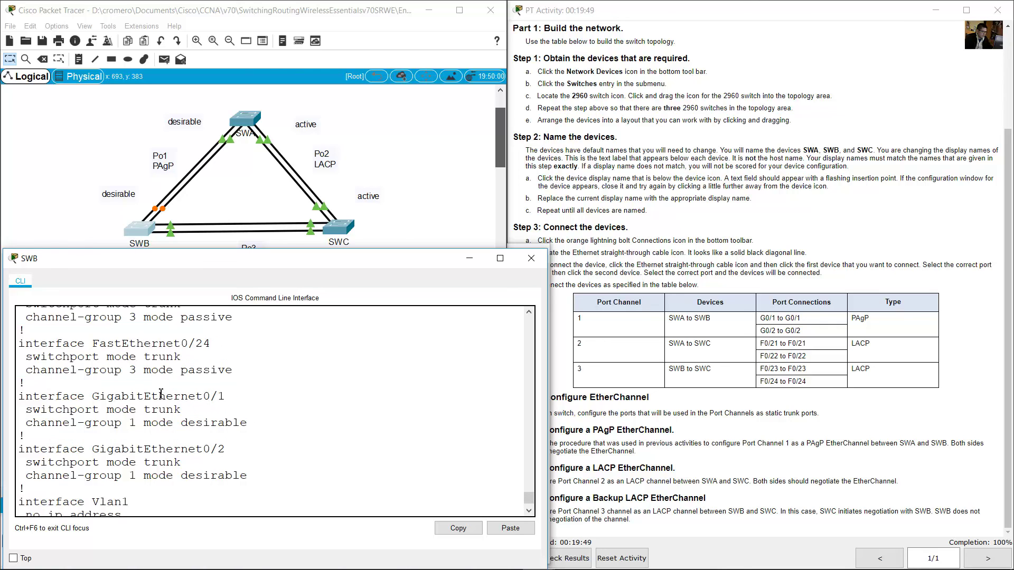
drag(161, 394, 265, 479)
click(312, 473)
click(475, 261)
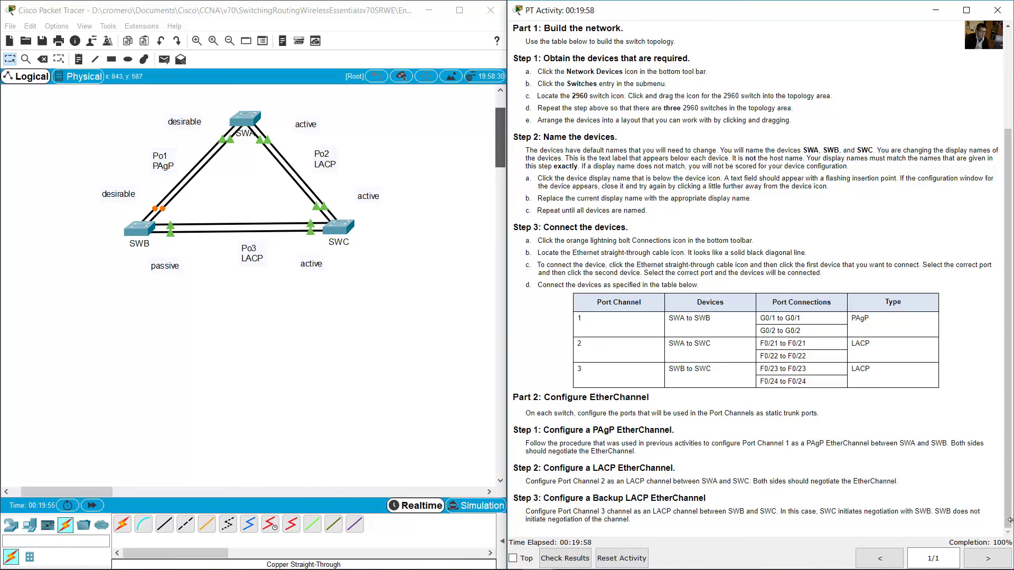